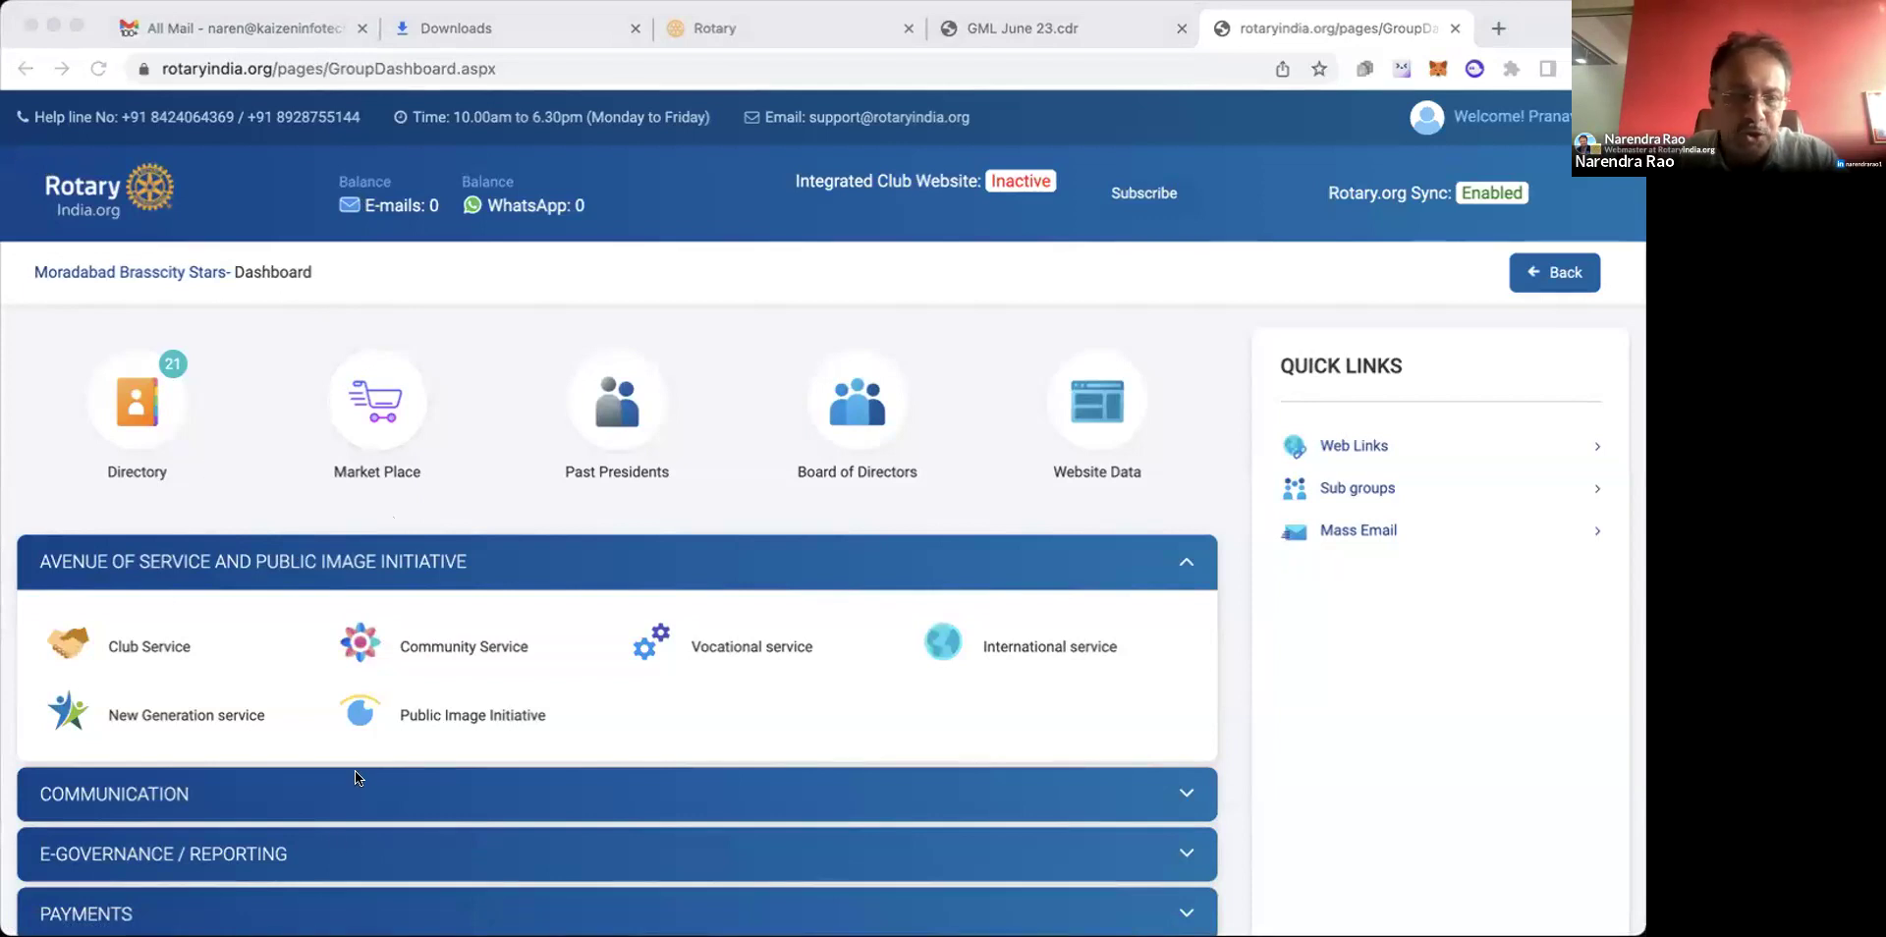
Open a blank newsletter form from the Communication section of the Moradabad Brasscity Stars dashboard.
scroll(329, 860, down, 1)
click(329, 860)
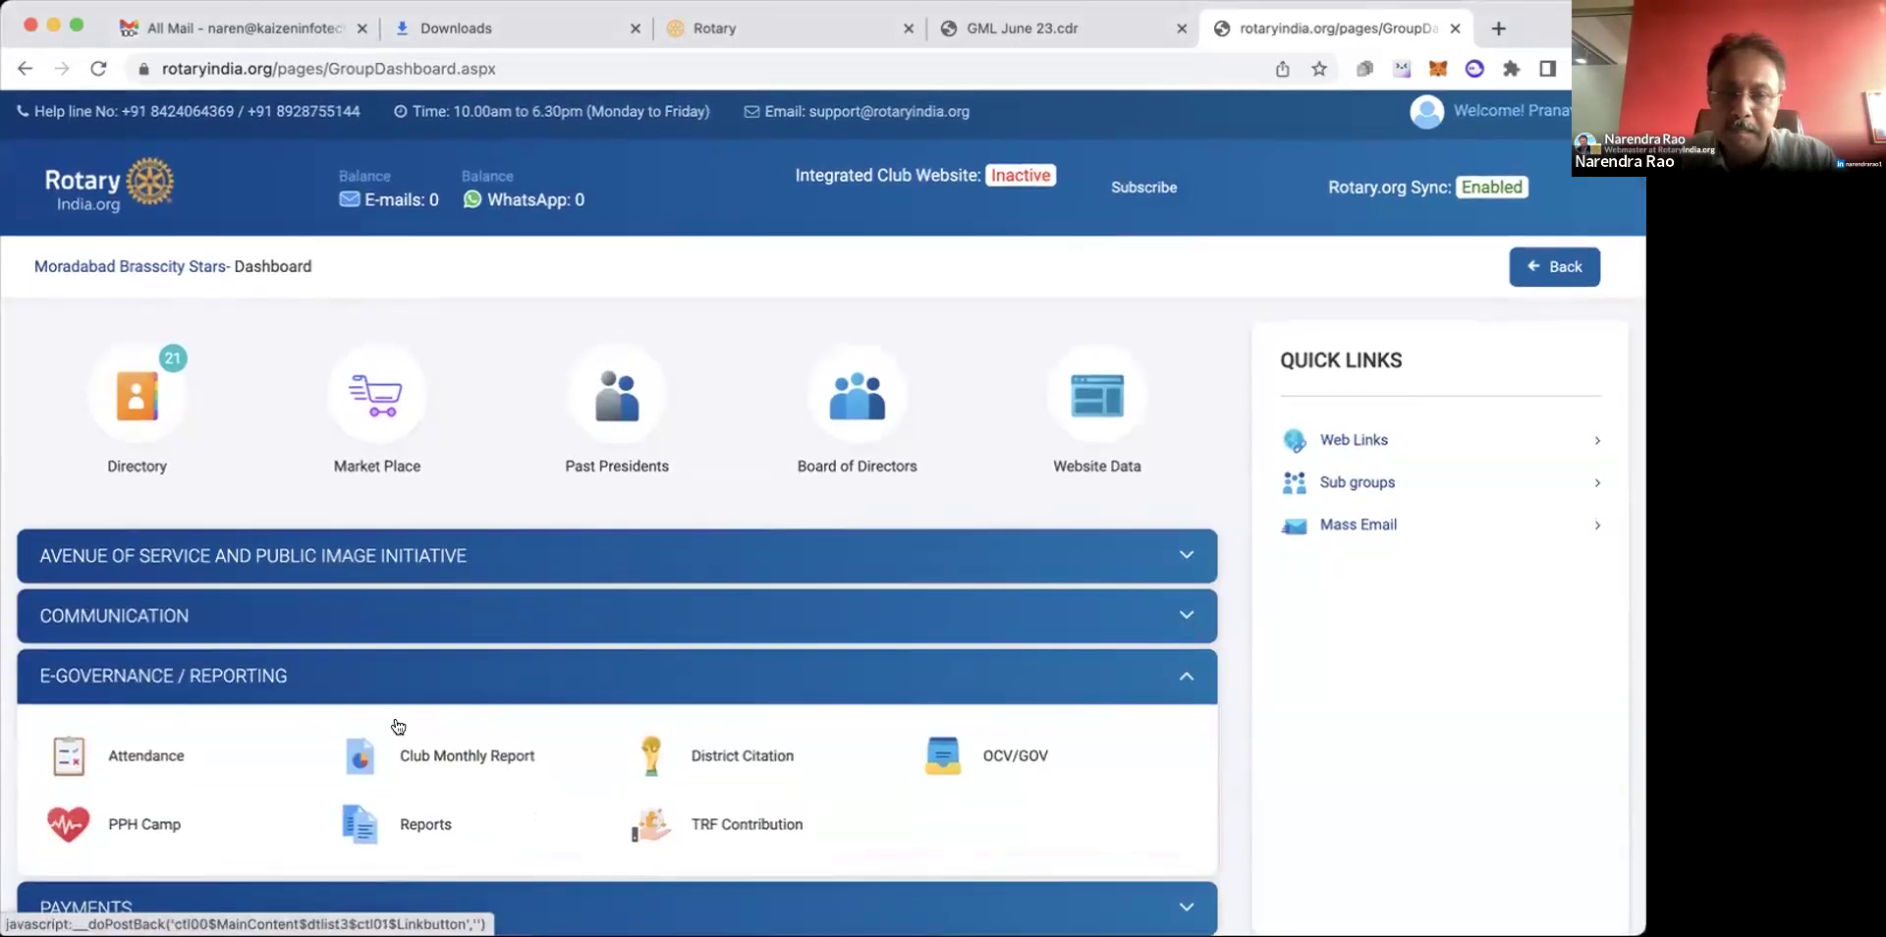
click(280, 622)
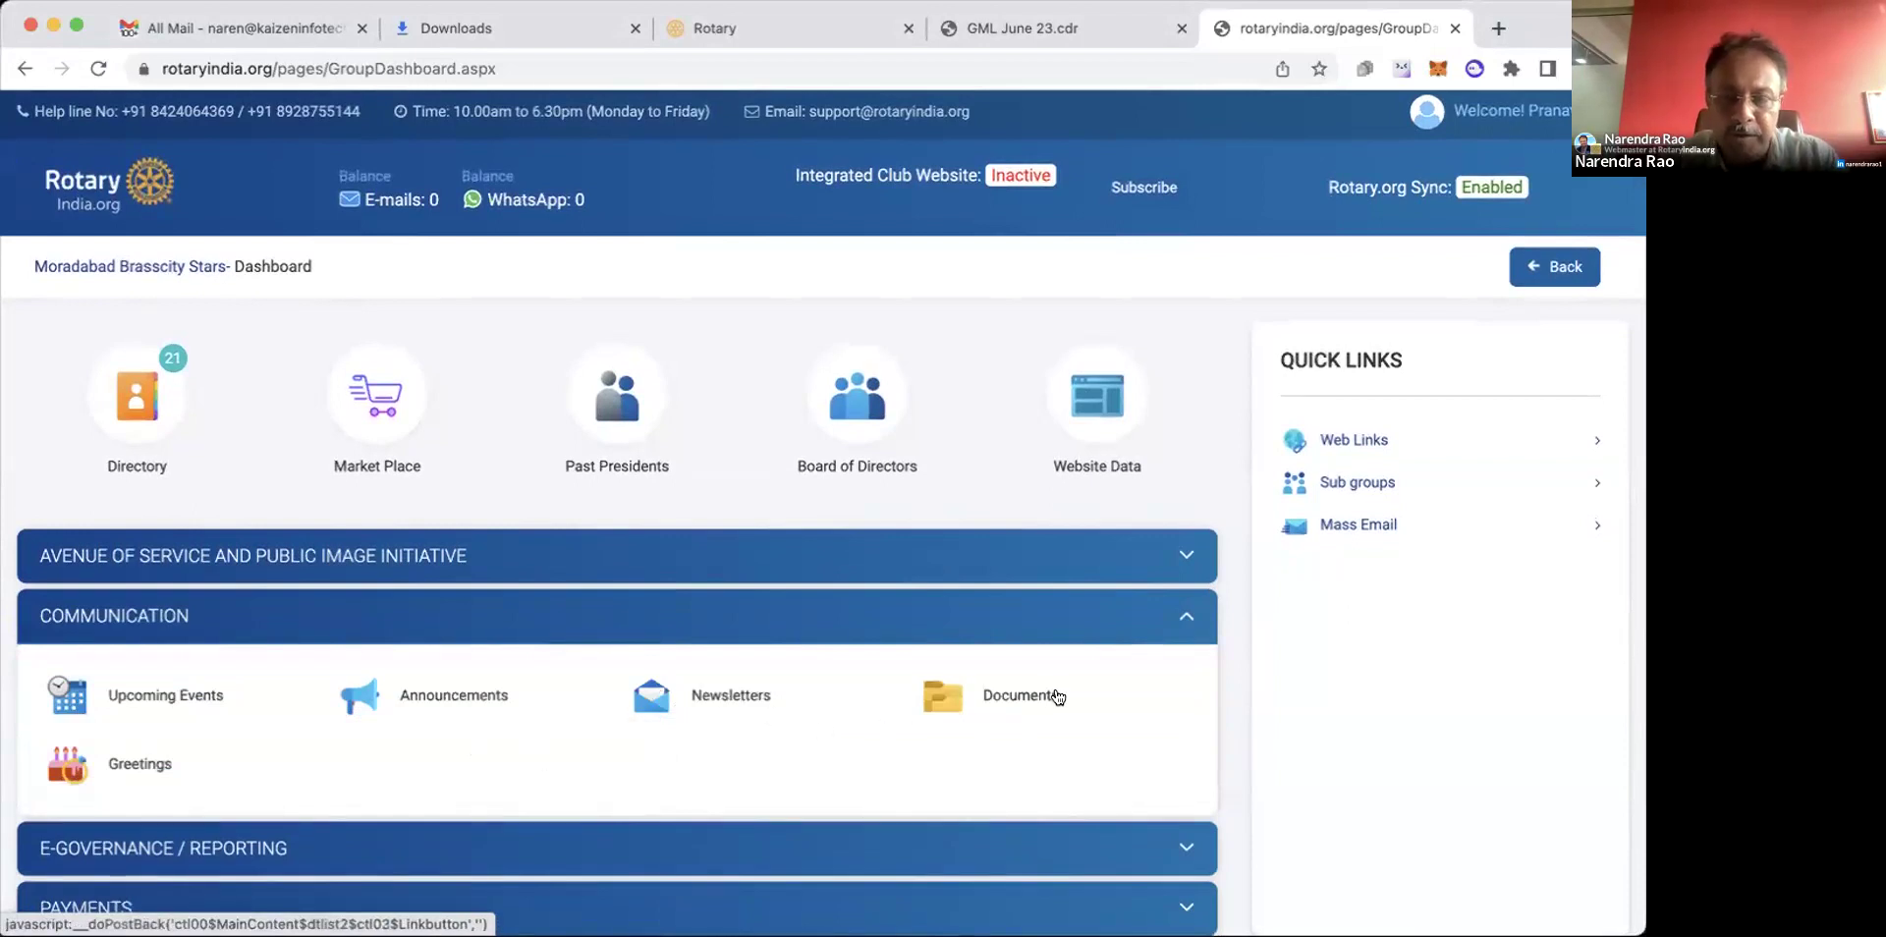
click(718, 694)
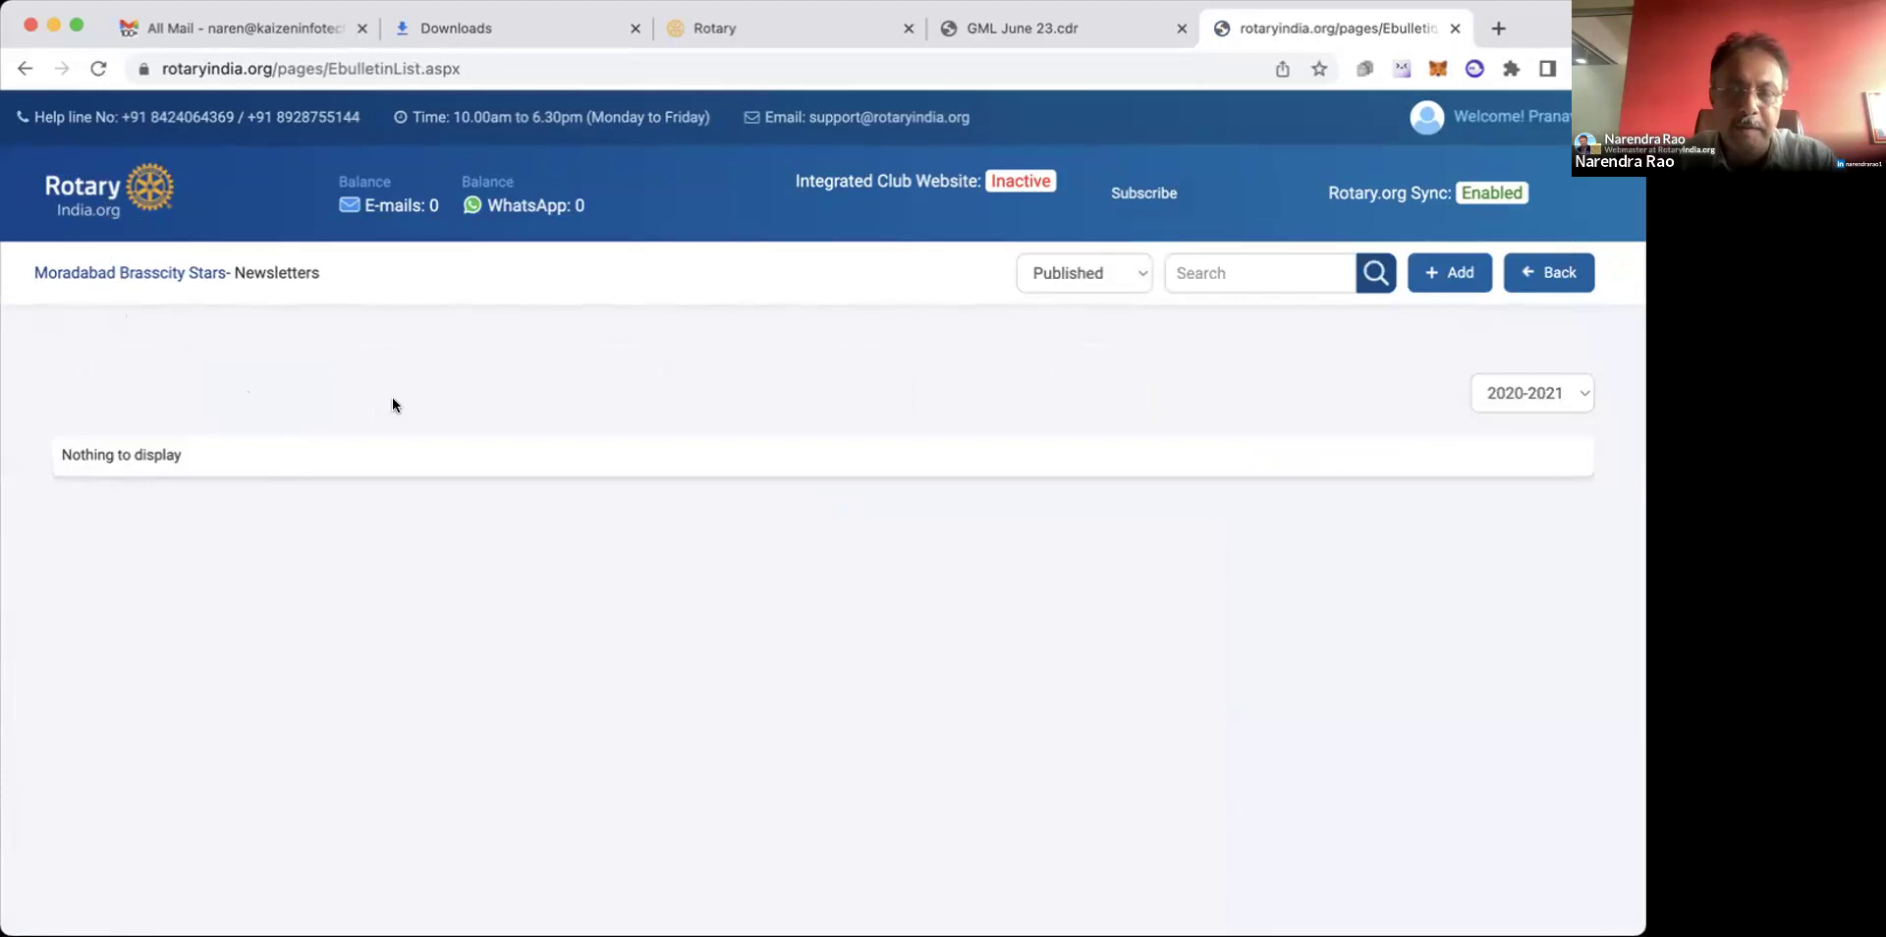
click(1443, 274)
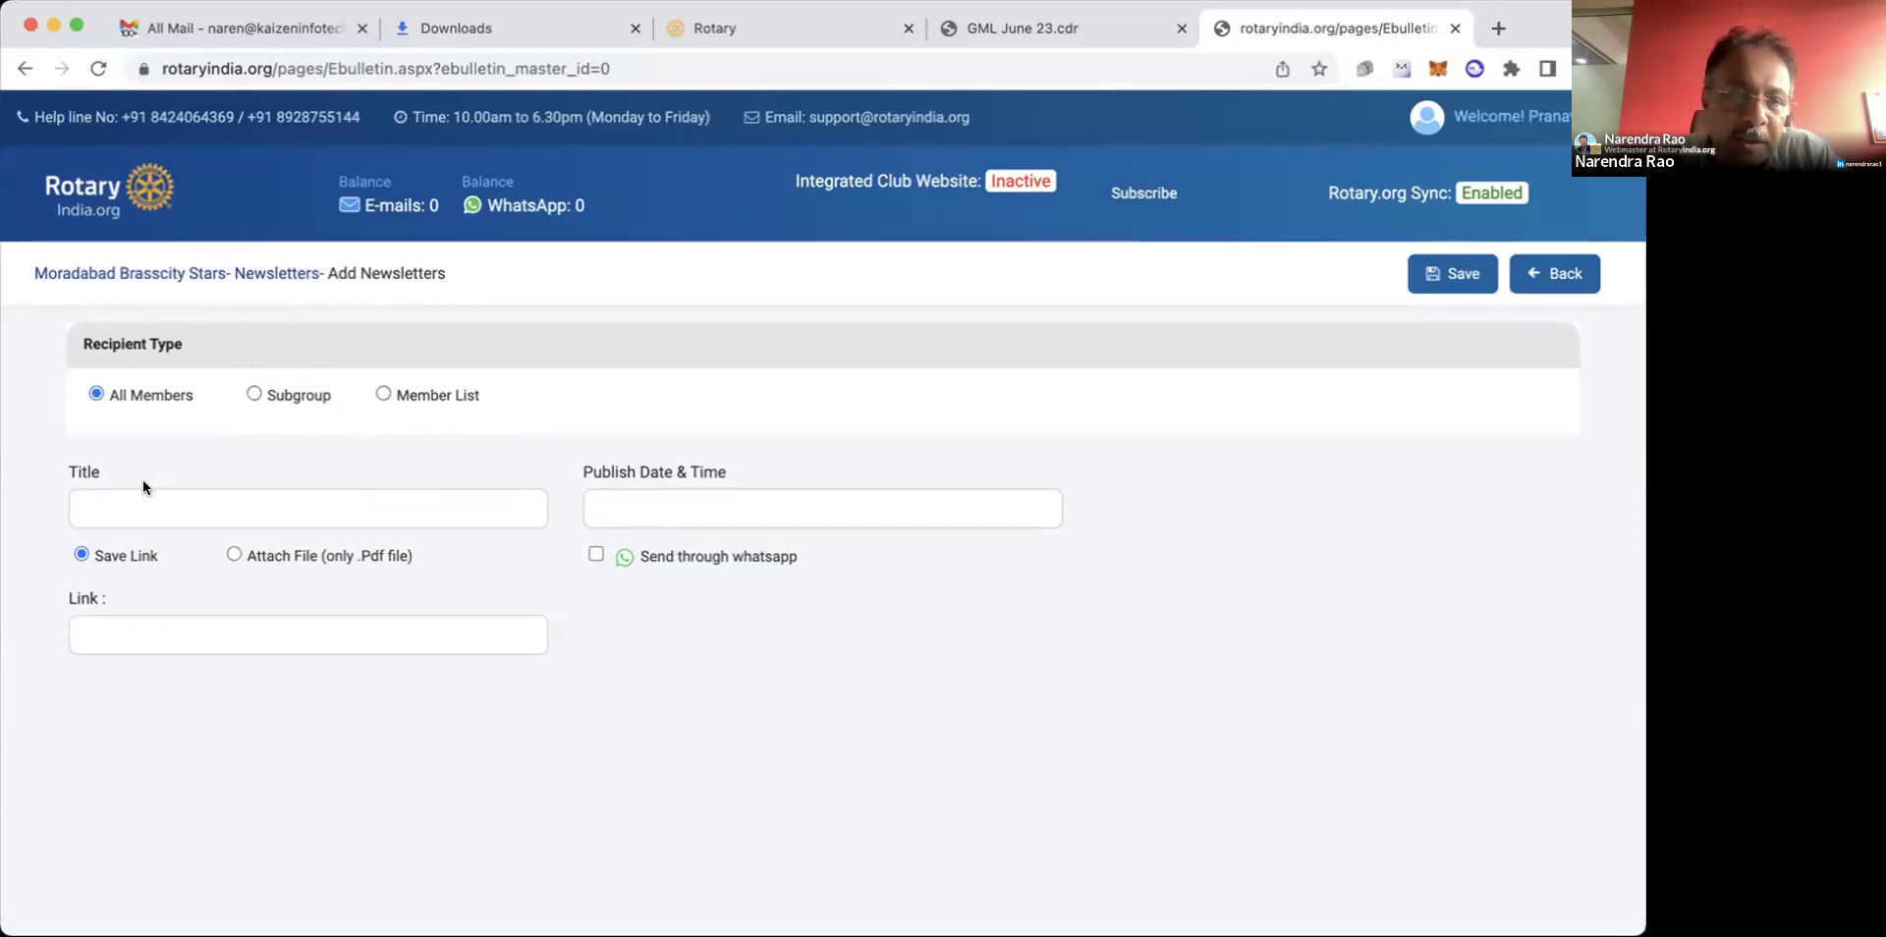
click(151, 505)
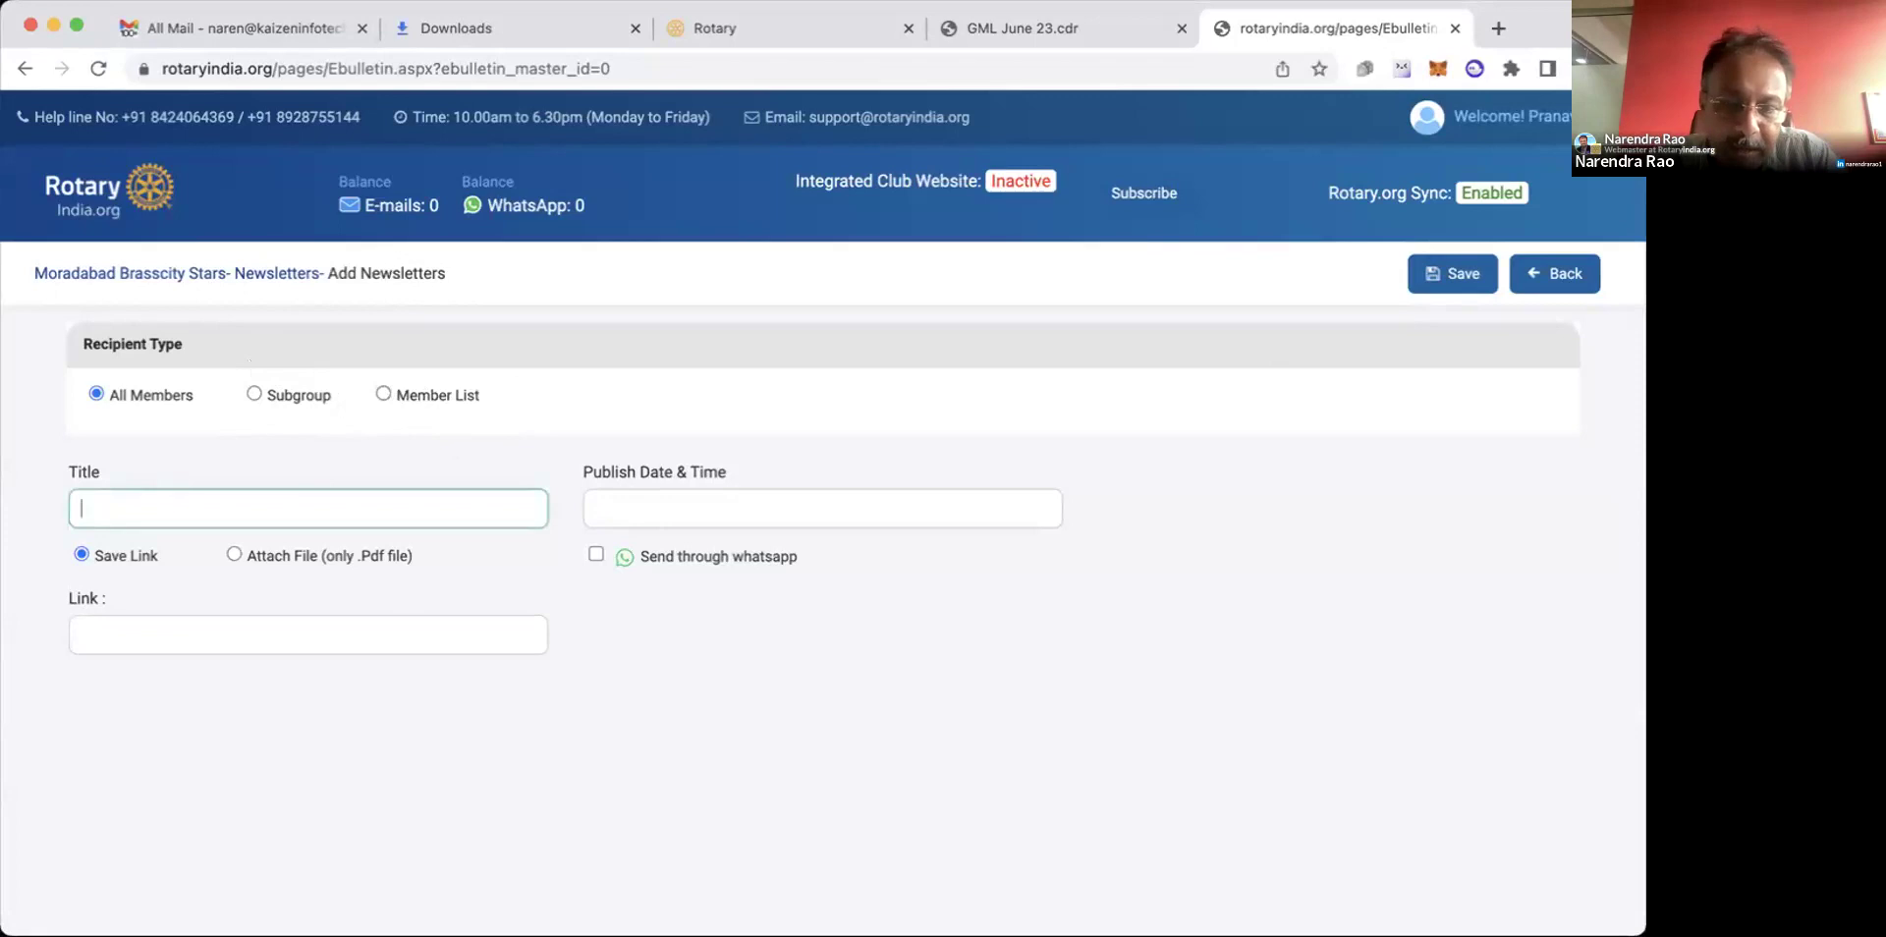
key(super+Tab)
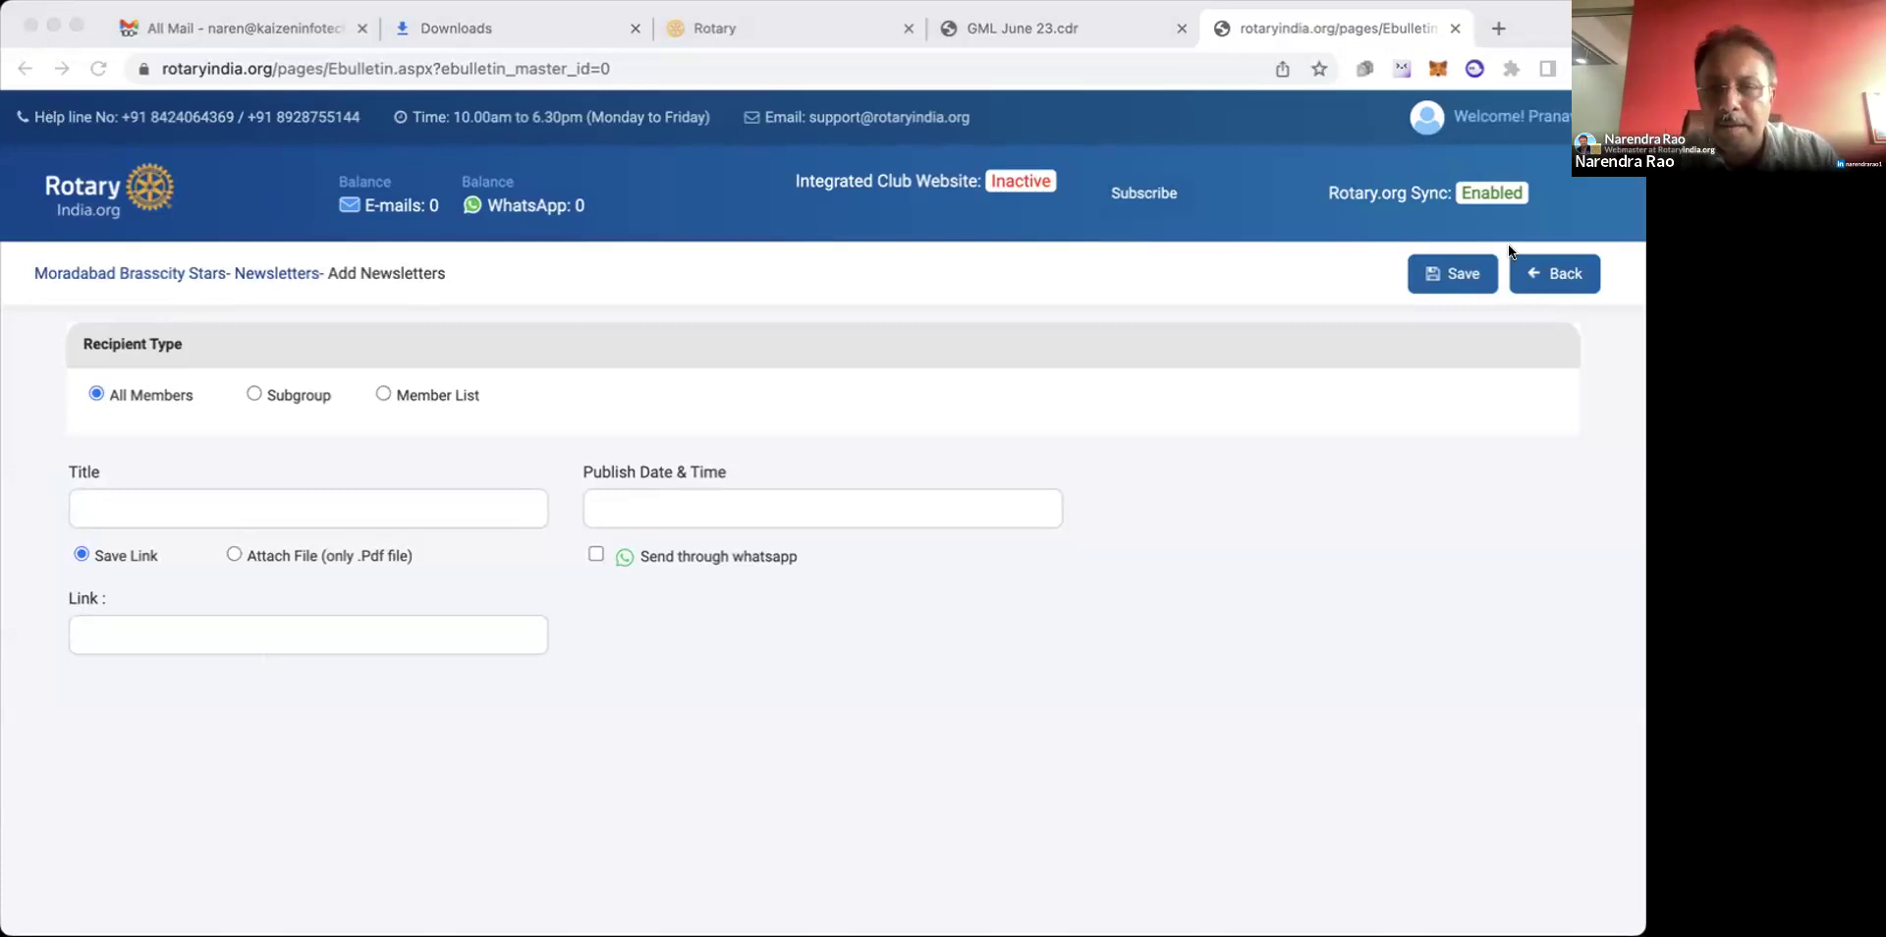
Leave the newsletter form and open the Thane Hills club dashboard by searching the clubs for "thane hills".
click(1552, 271)
click(1552, 274)
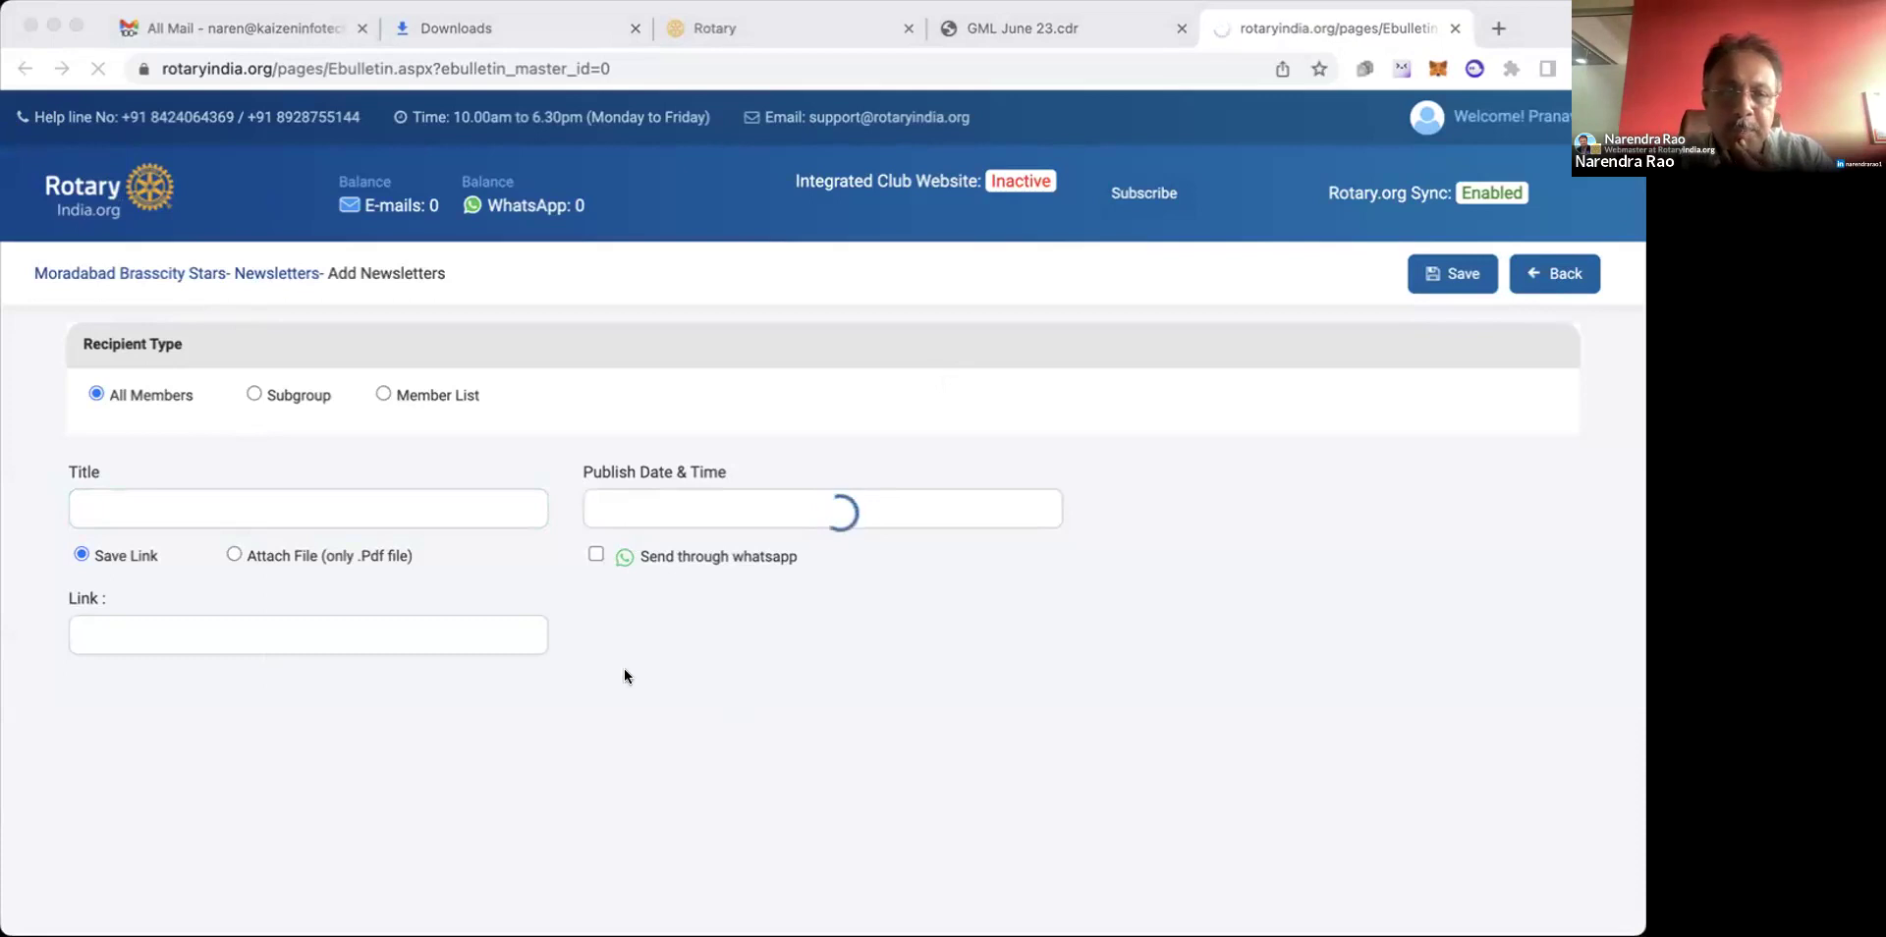
click(1554, 271)
click(1554, 271)
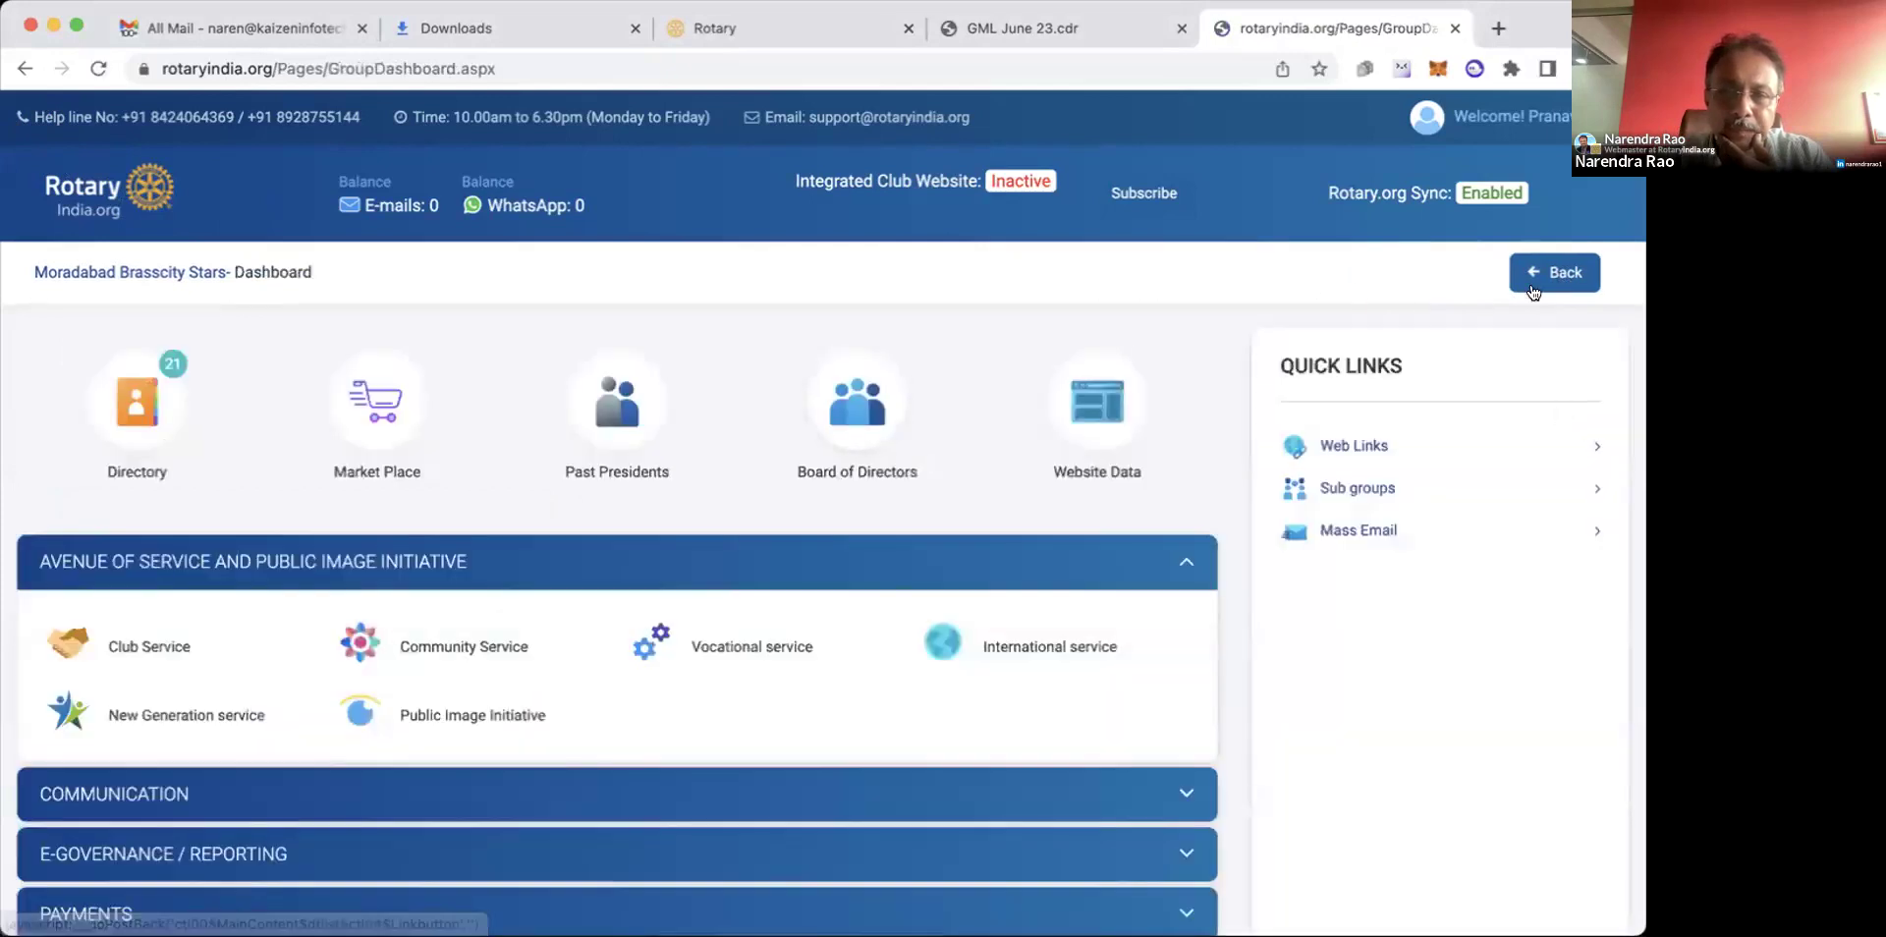
click(1555, 263)
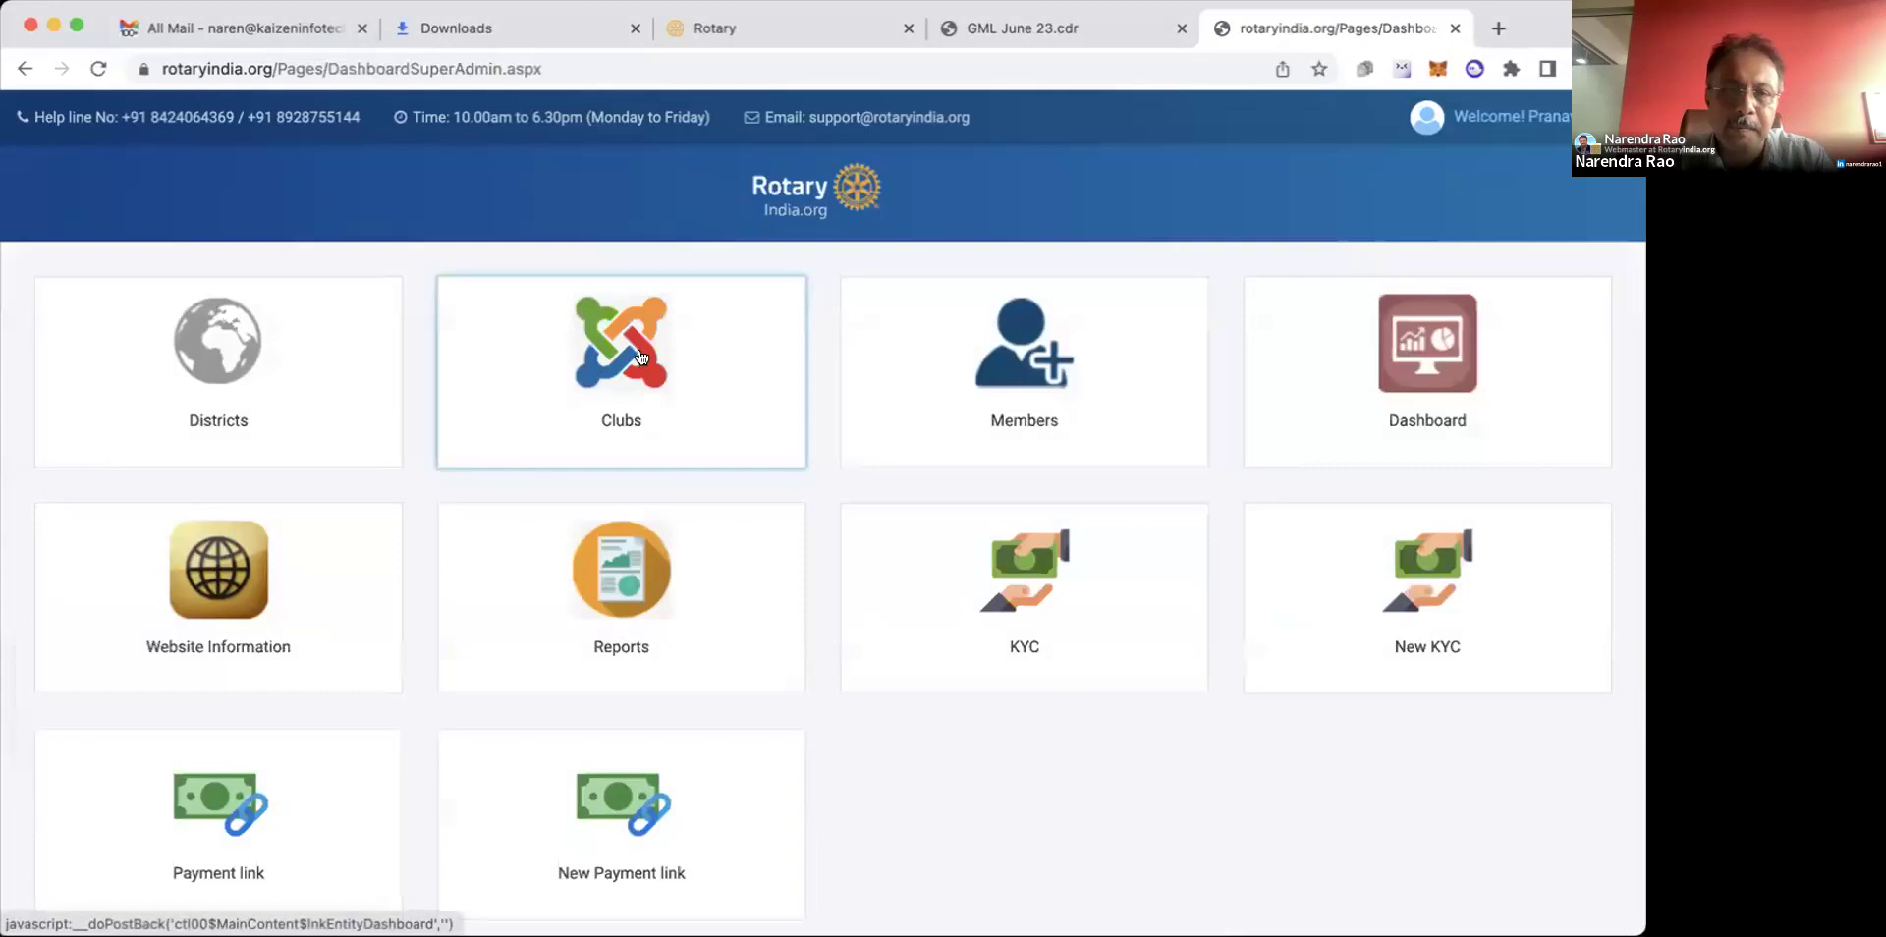
click(643, 358)
click(1084, 276)
text(thane hill)
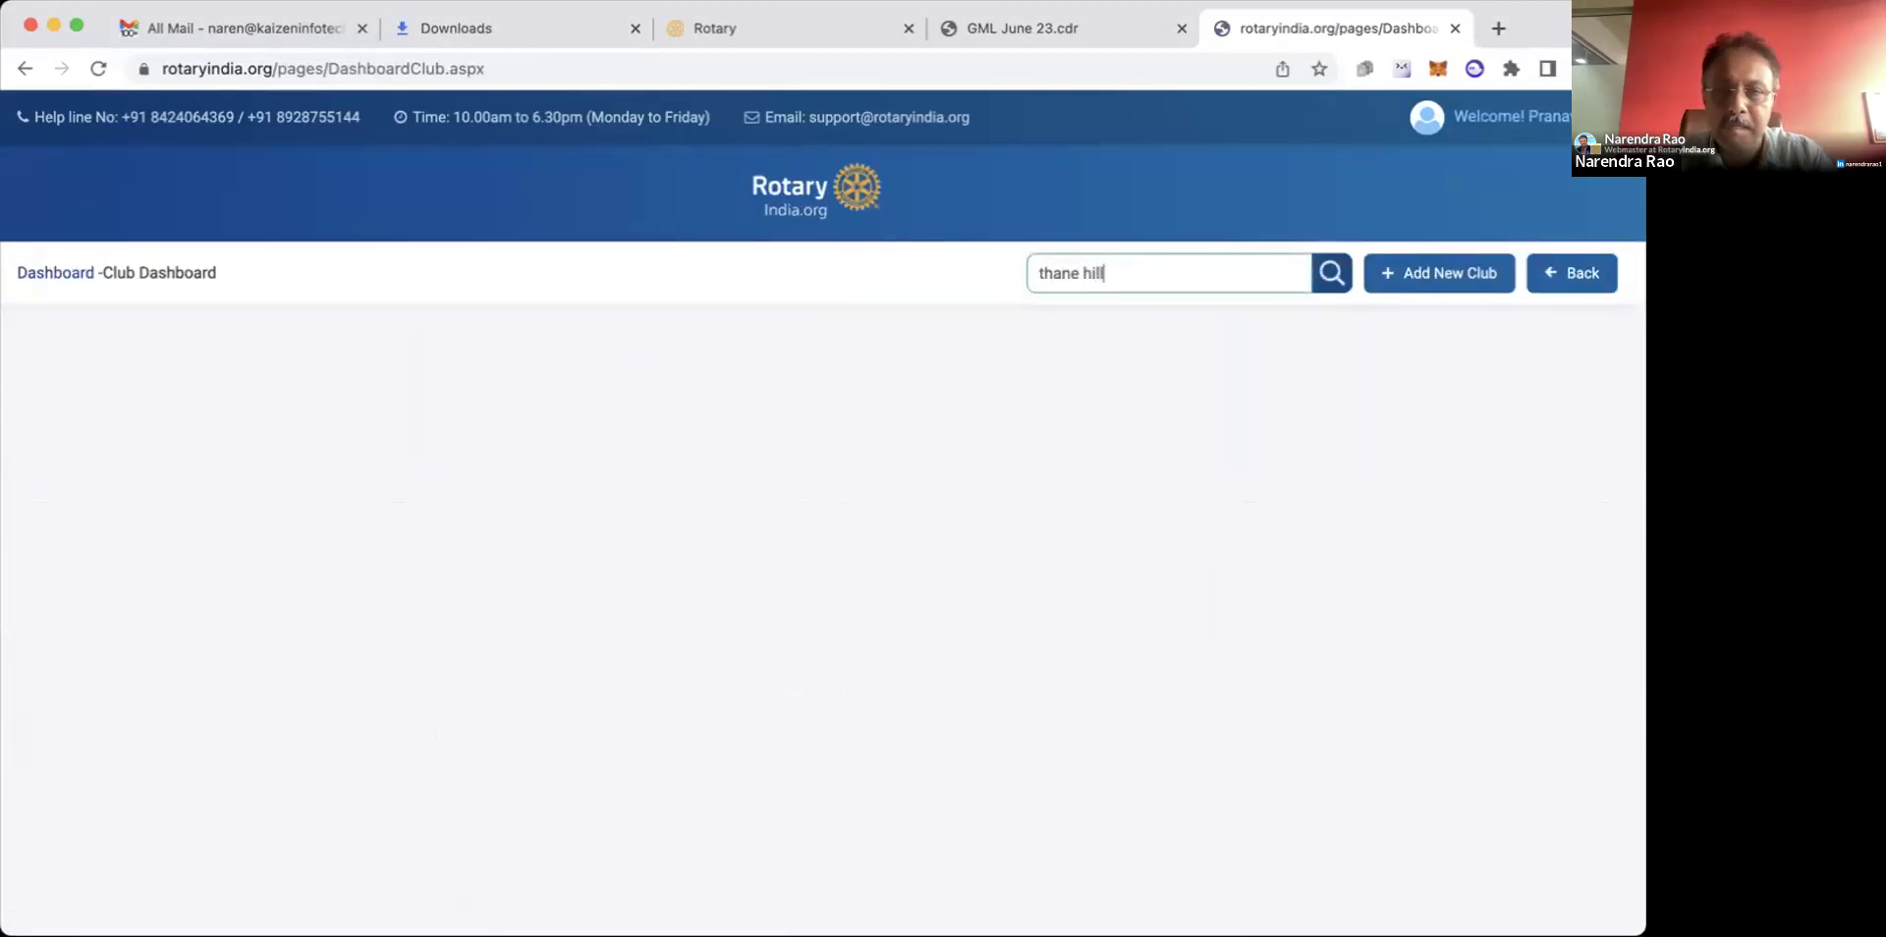
text(s)
click(1445, 389)
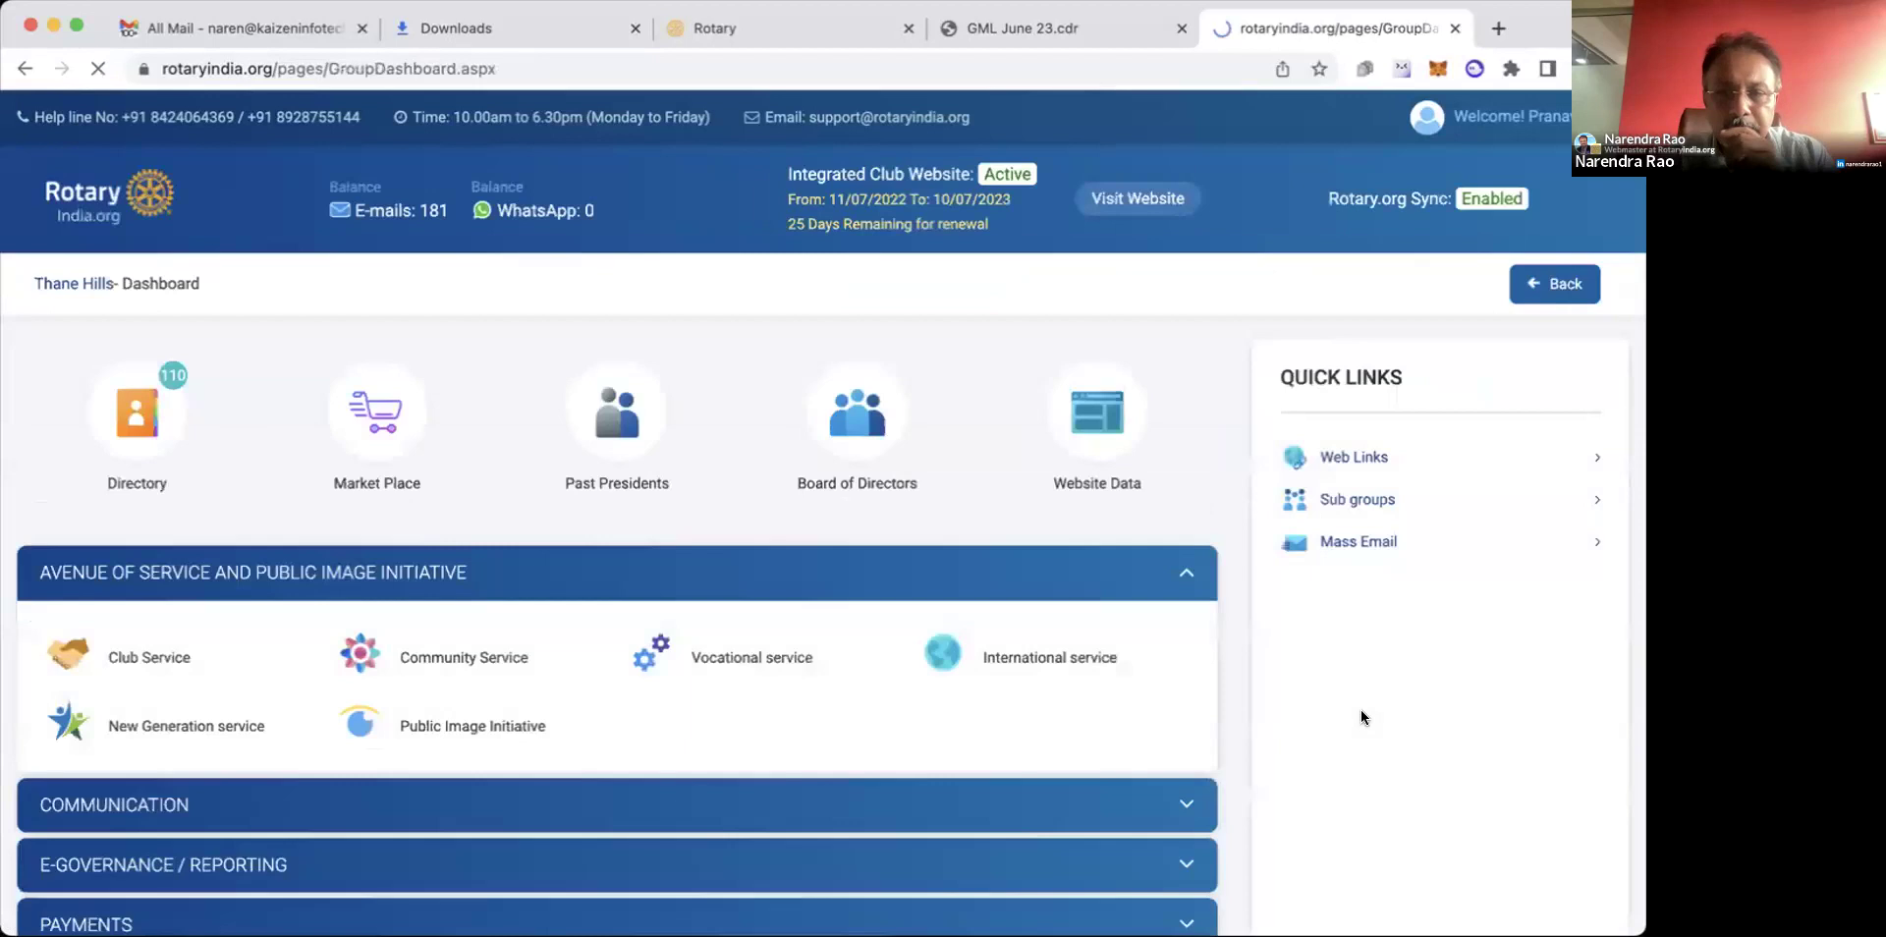
Open the Thane Hills club's Newsletters list from the Communication section.
scroll(927, 705, down, 1)
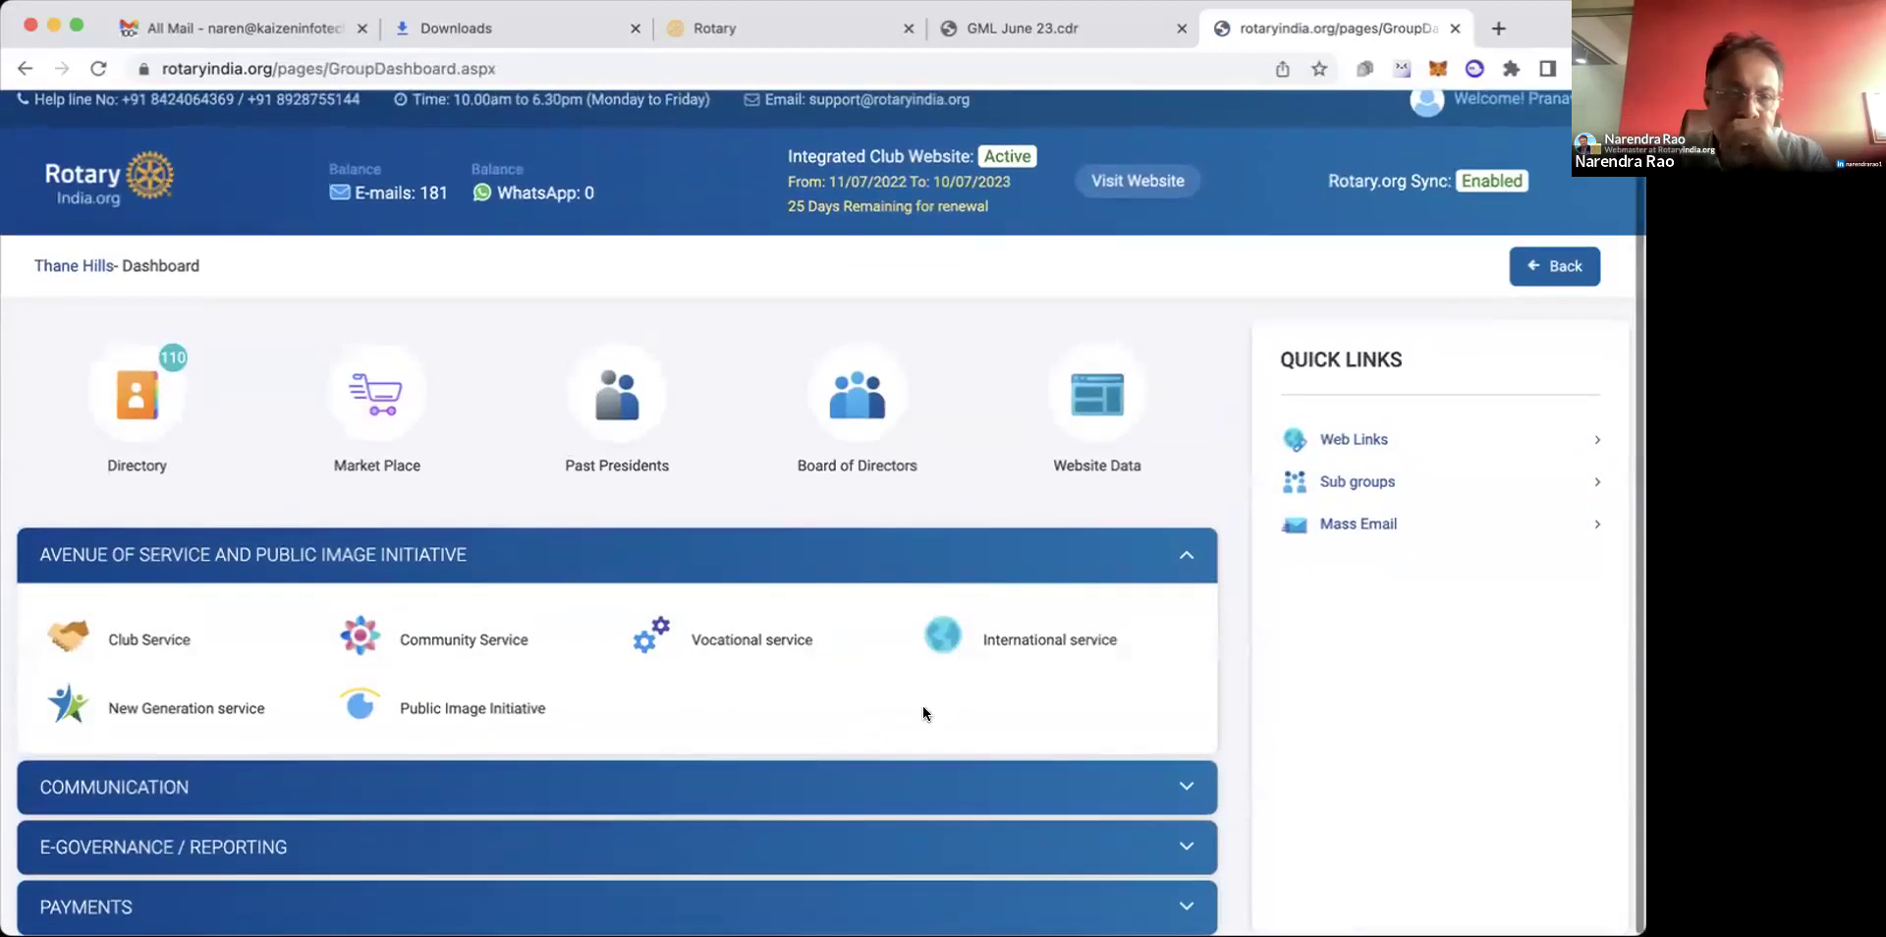
click(709, 792)
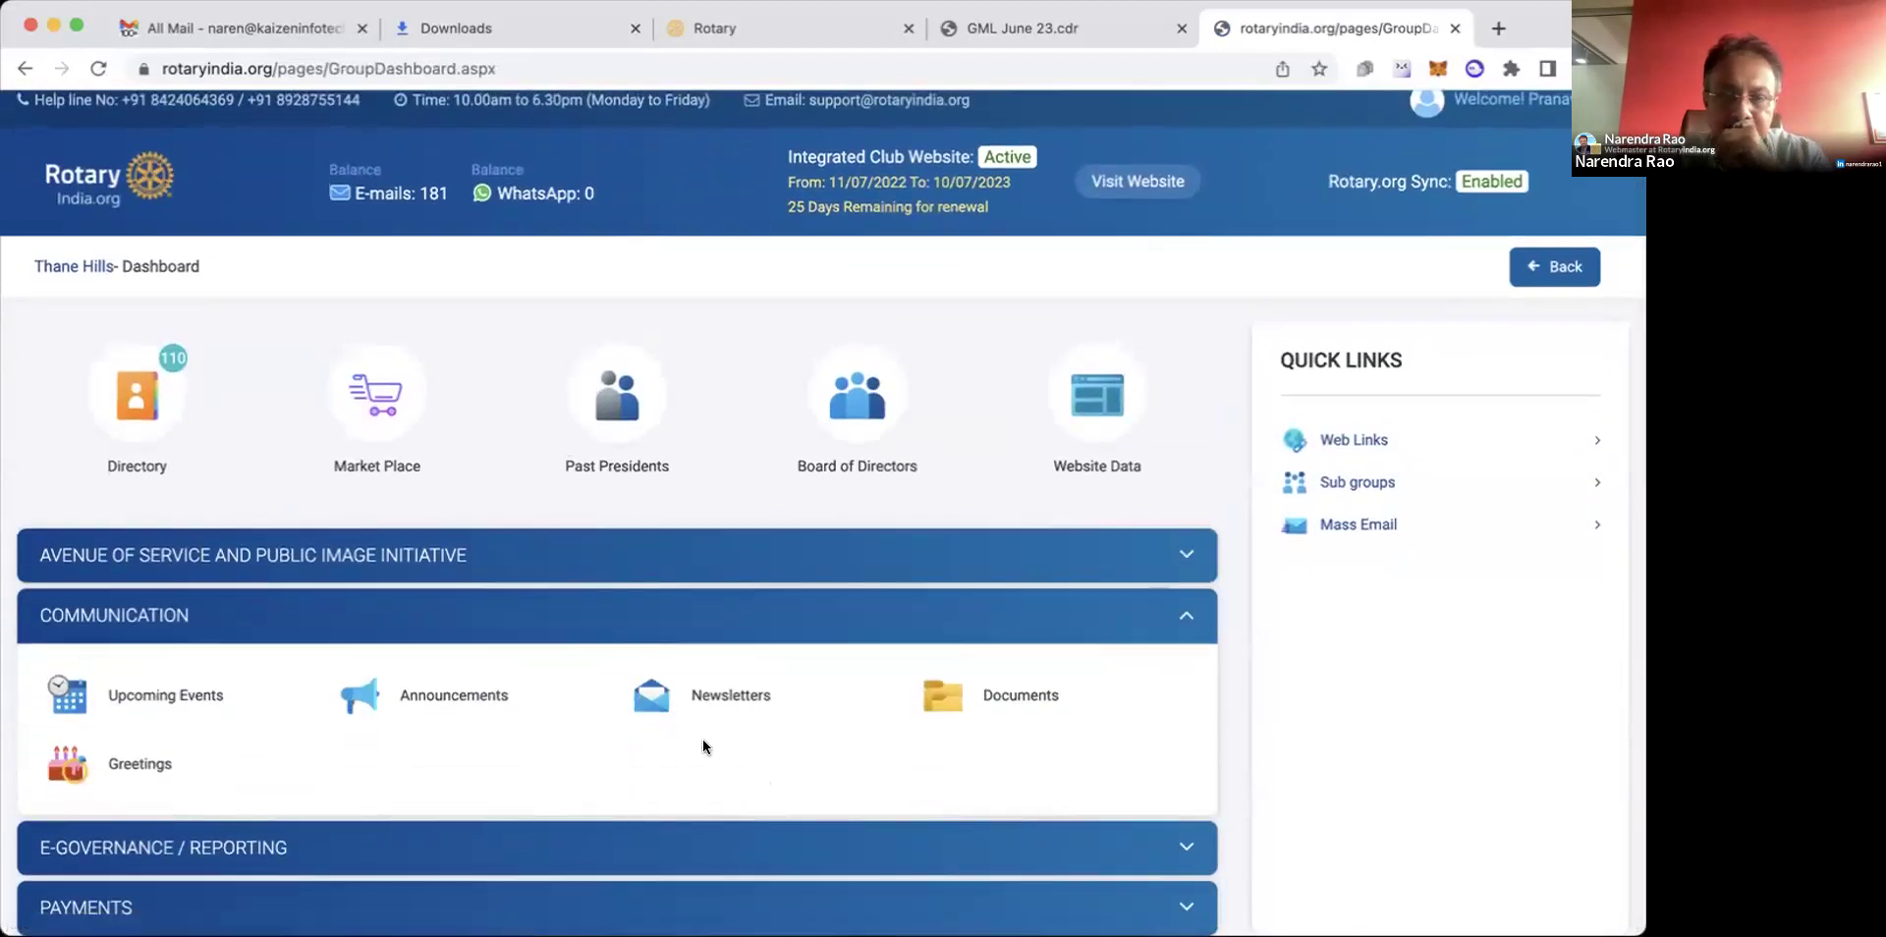
click(716, 702)
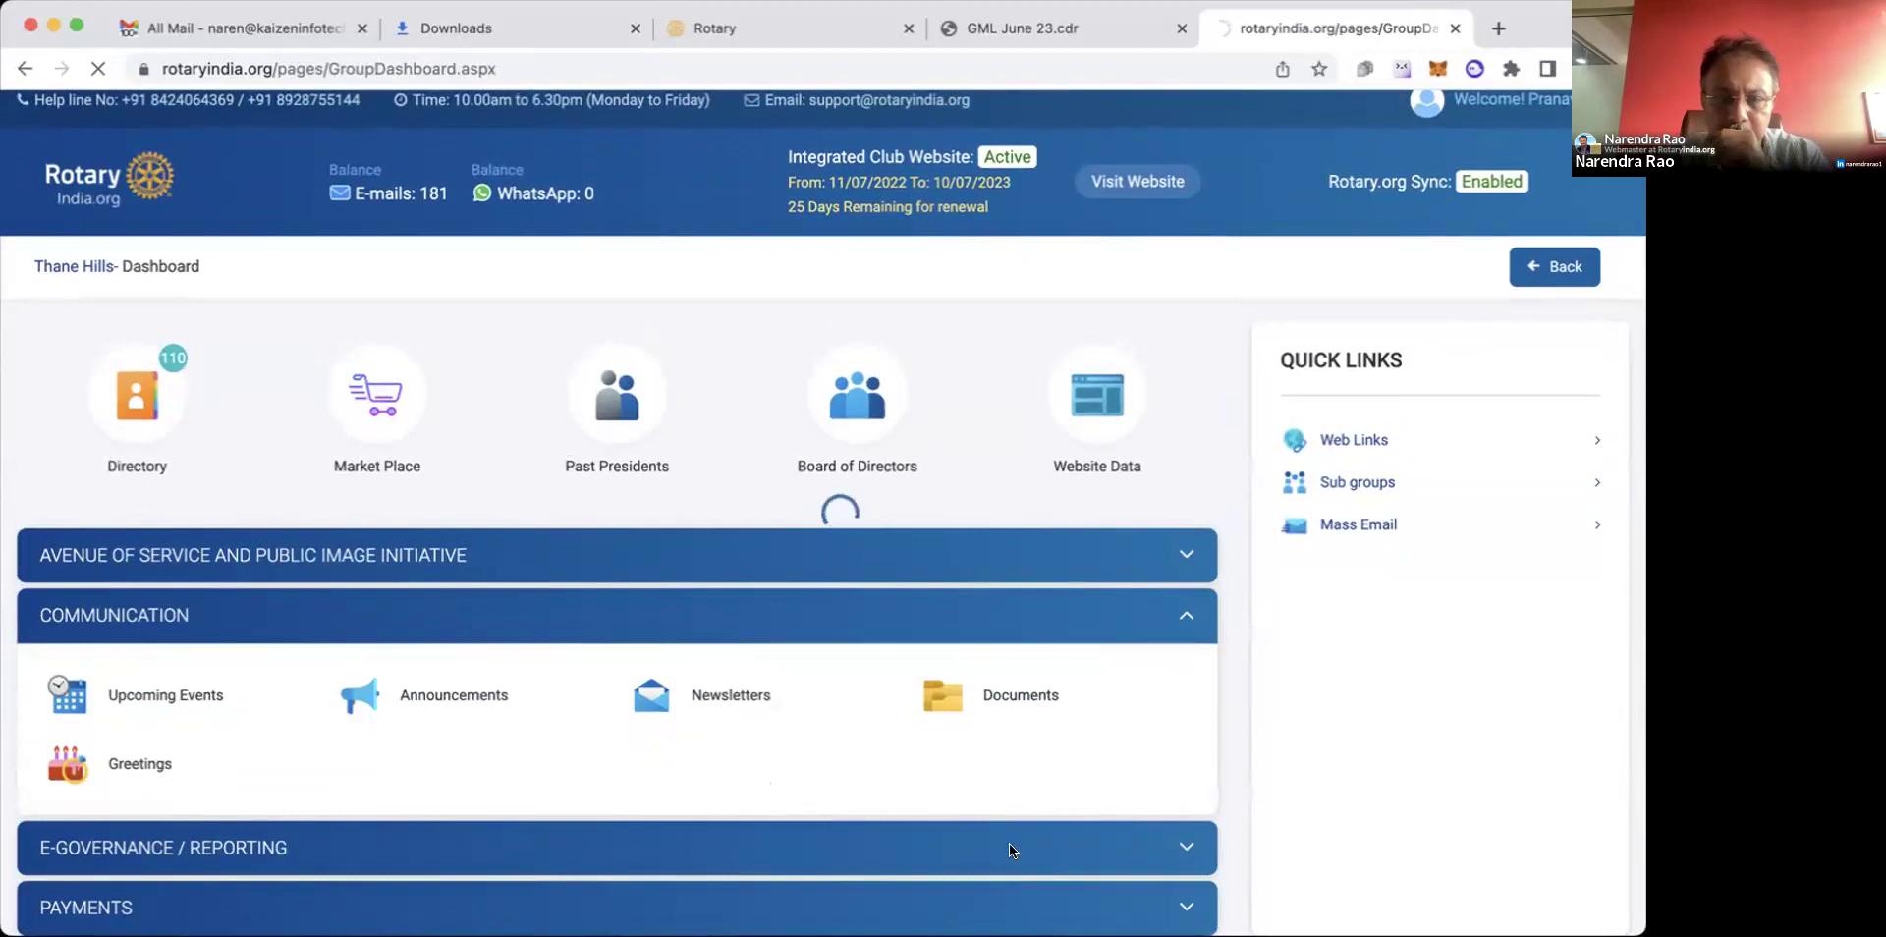
Delete the published May Hill Echoes newsletter from the 2022-2023 list.
scroll(1076, 833, down, 1)
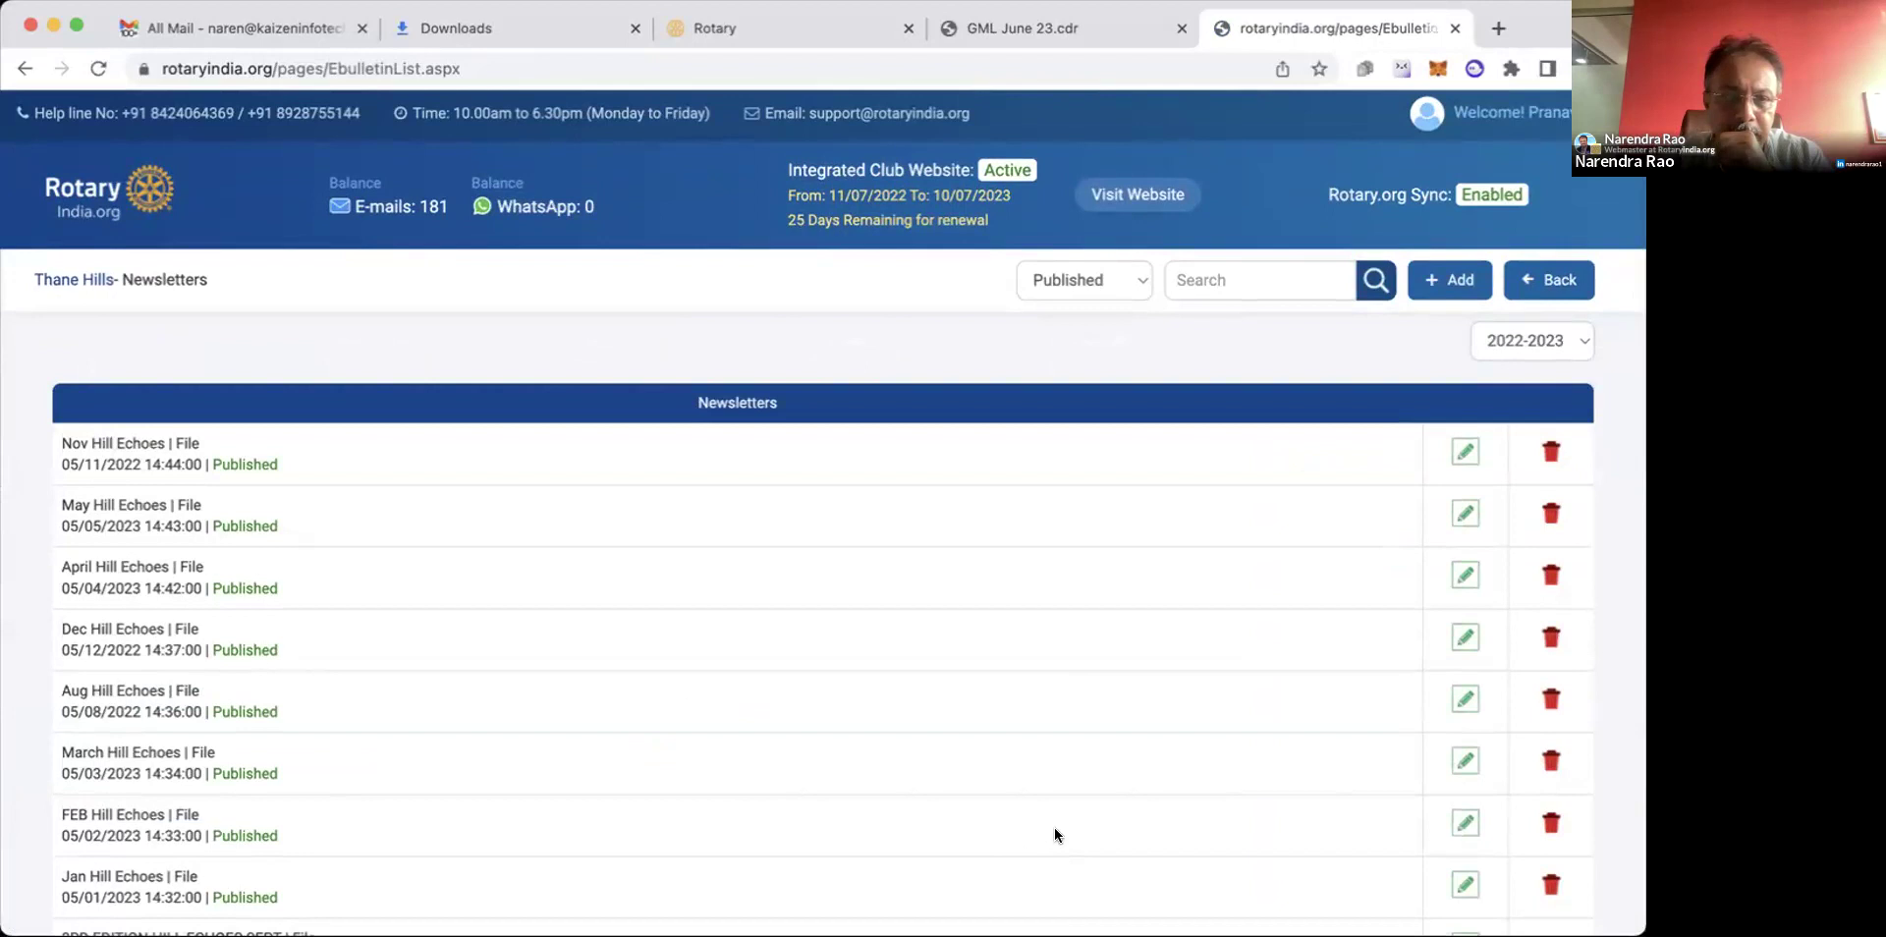
scroll(1056, 836, down, 1)
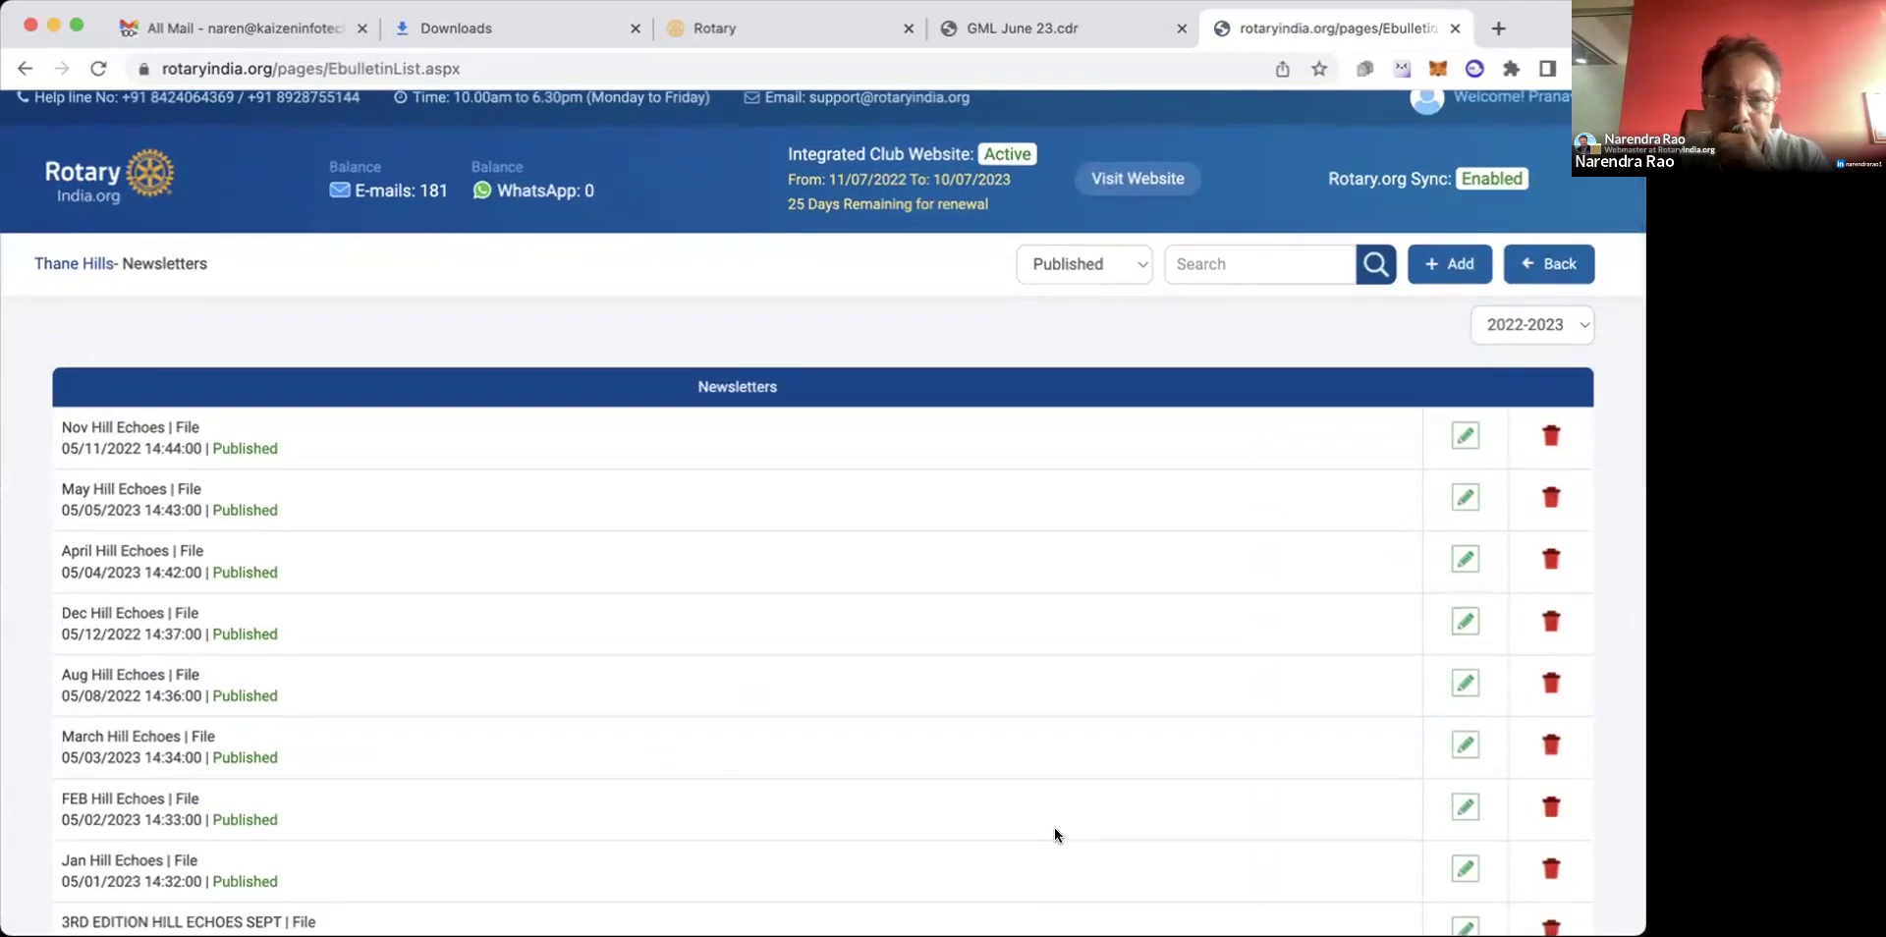
scroll(1055, 835, down, 1)
scroll(1055, 835, down, 1)
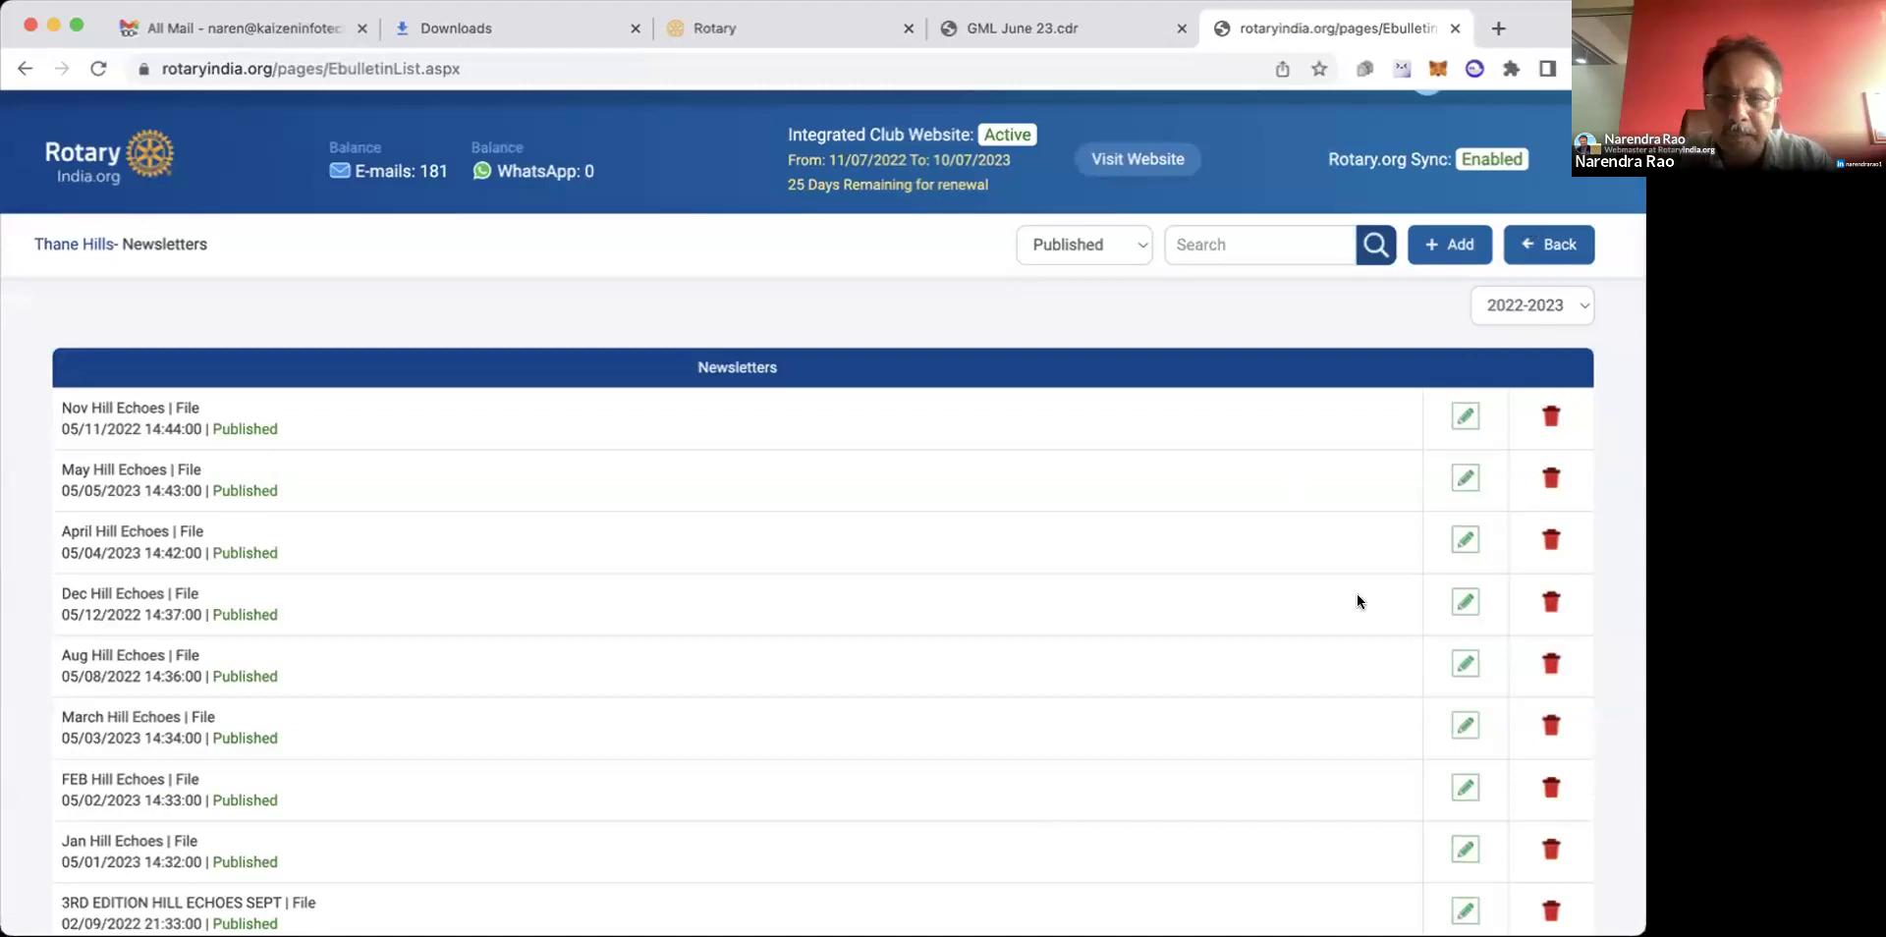
scroll(1358, 594, down, 1)
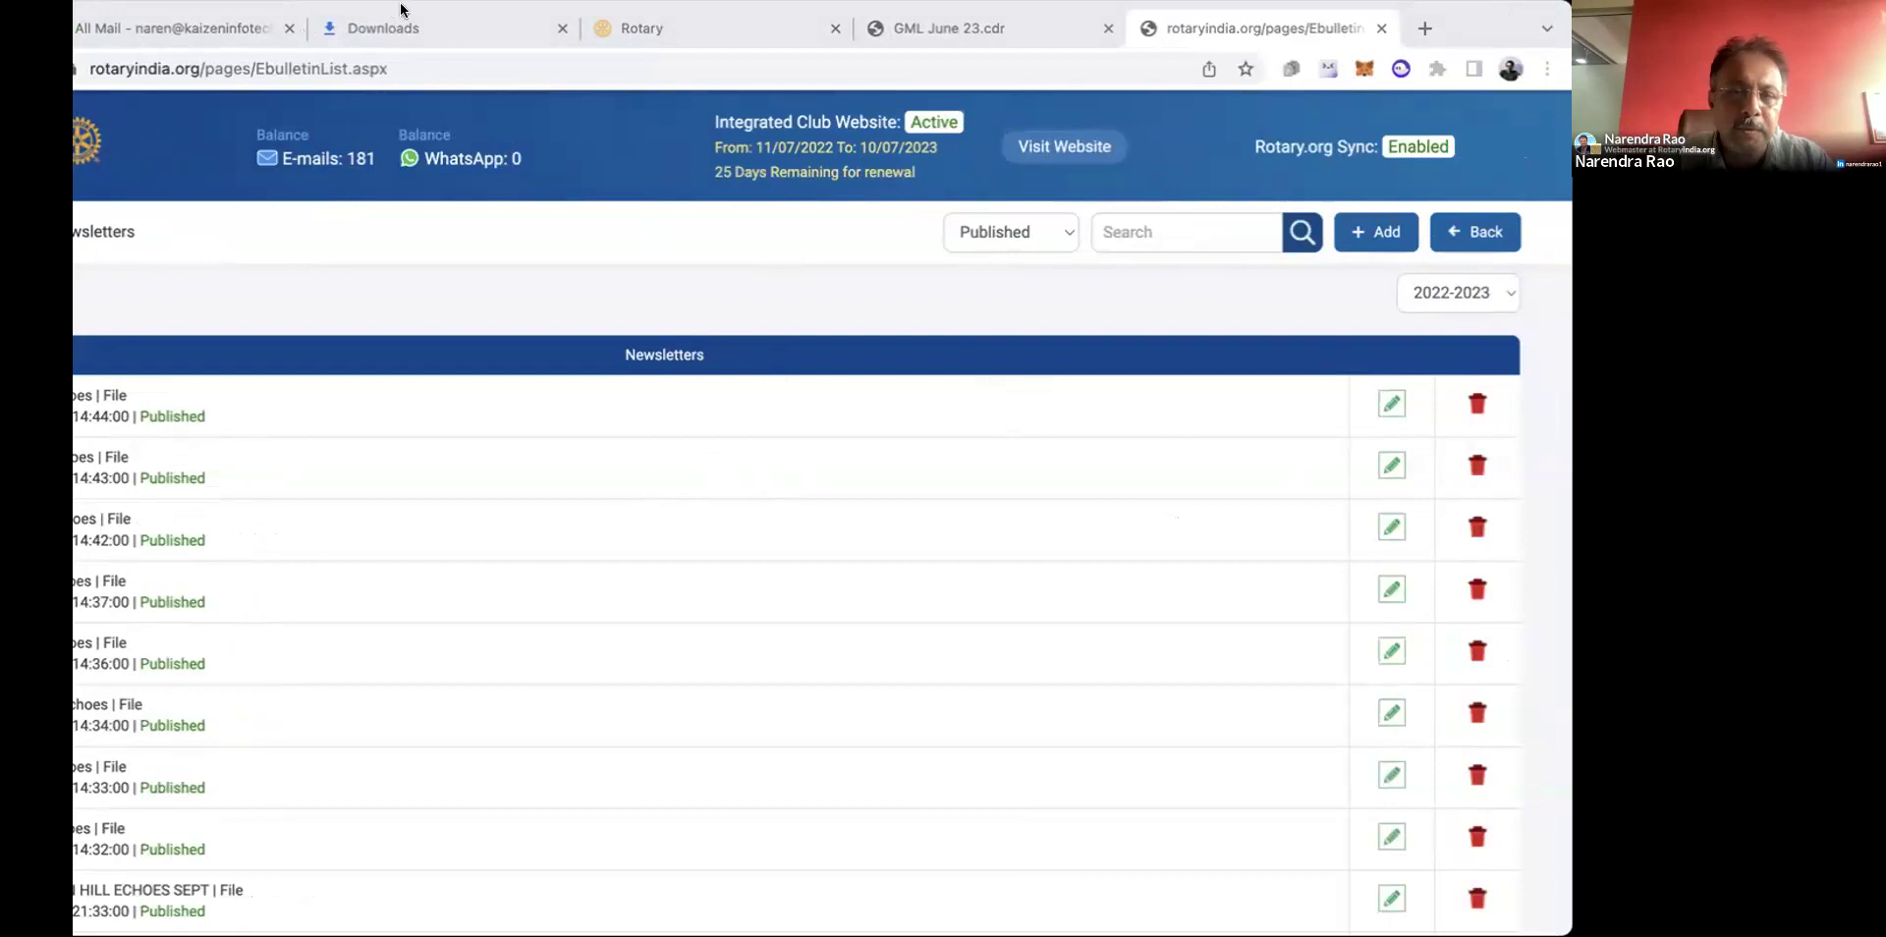
click(1525, 466)
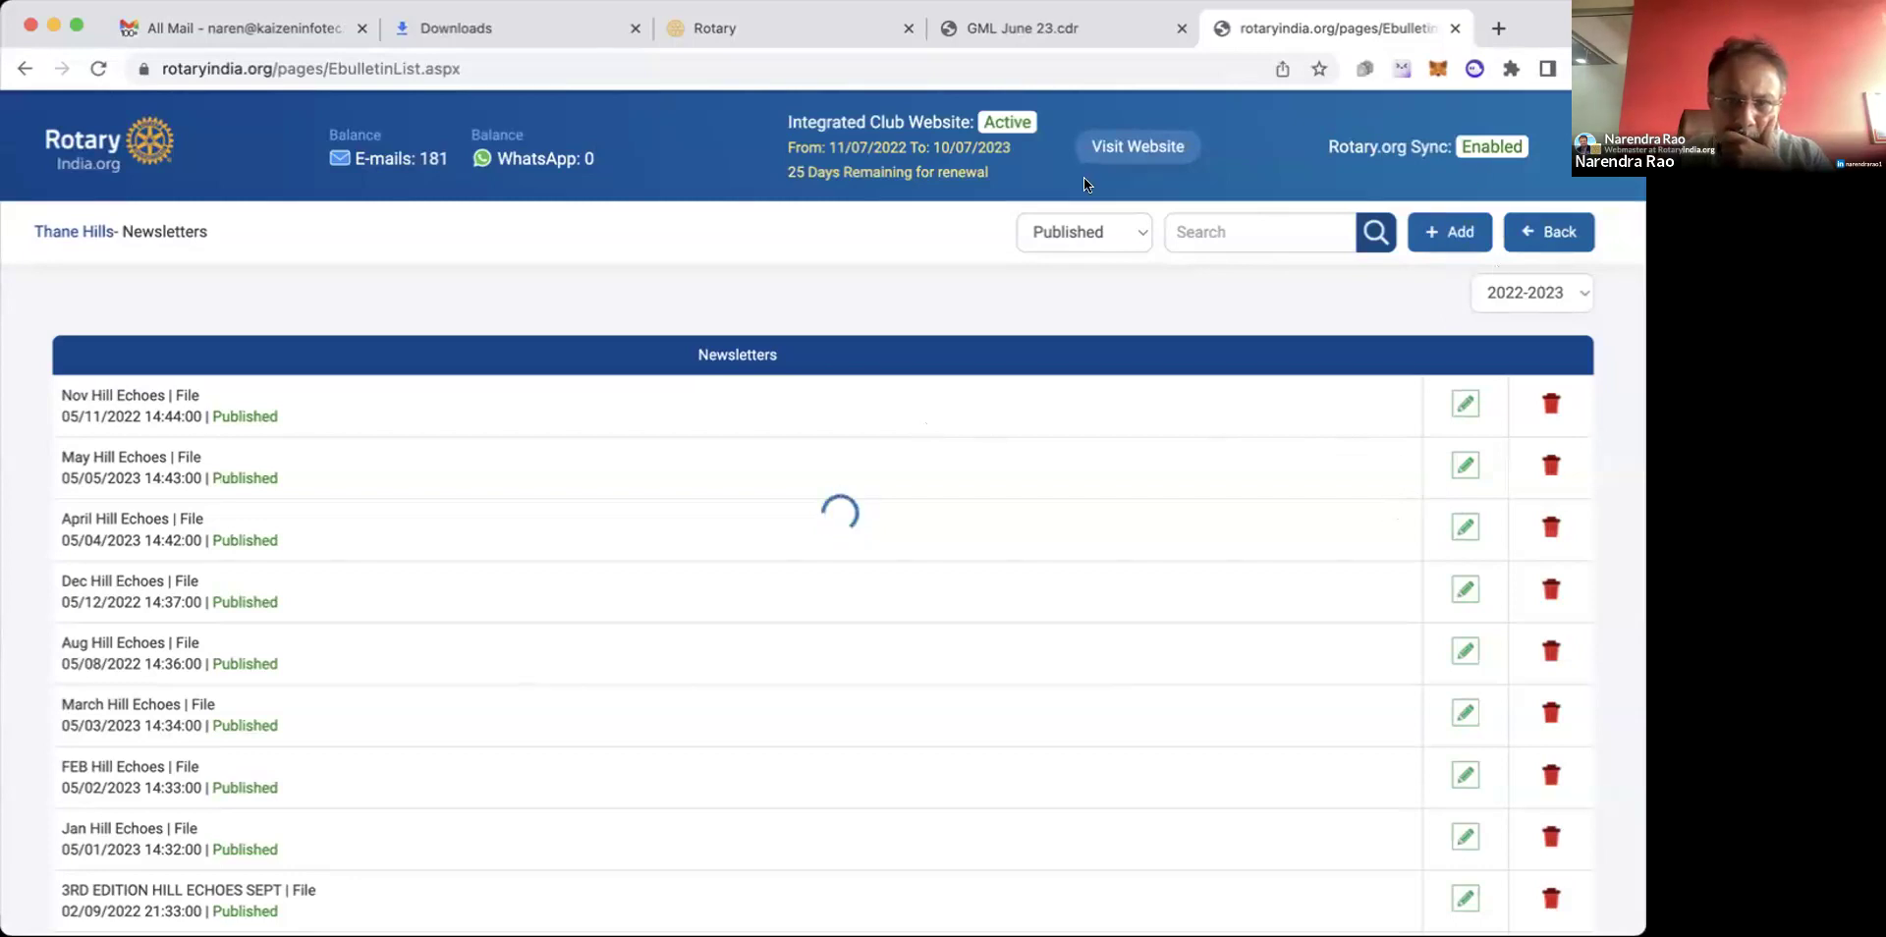
click(1452, 231)
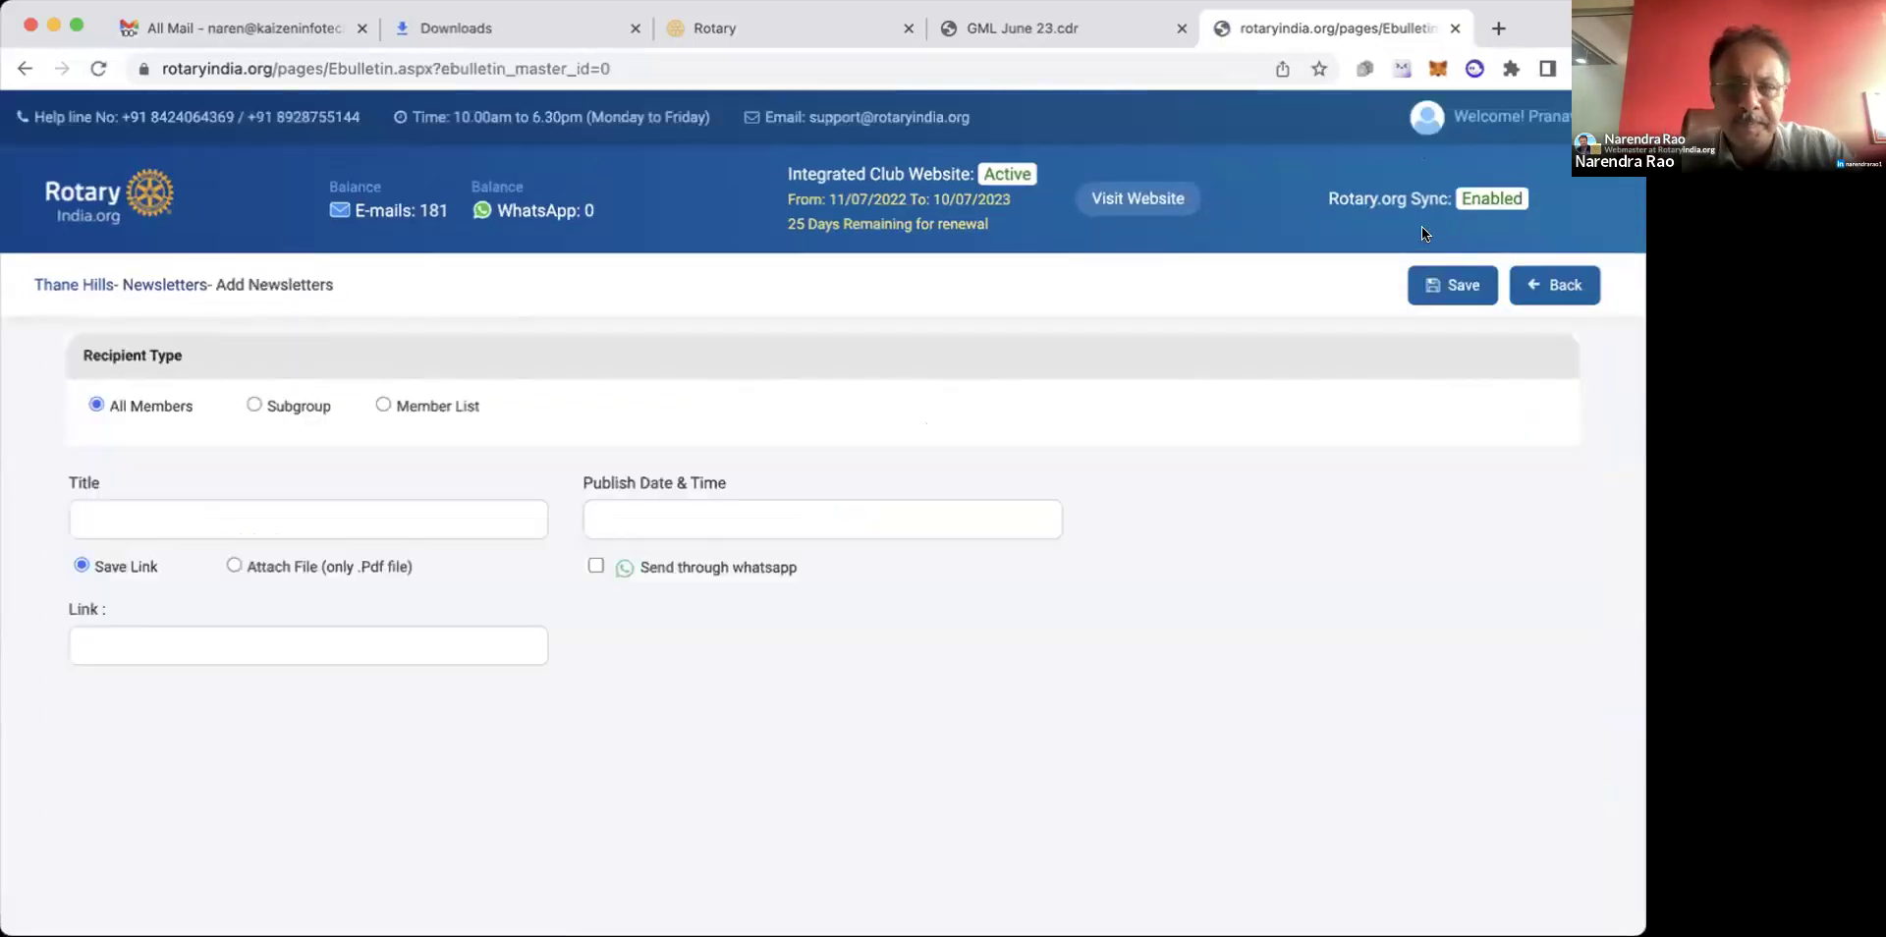
click(1561, 298)
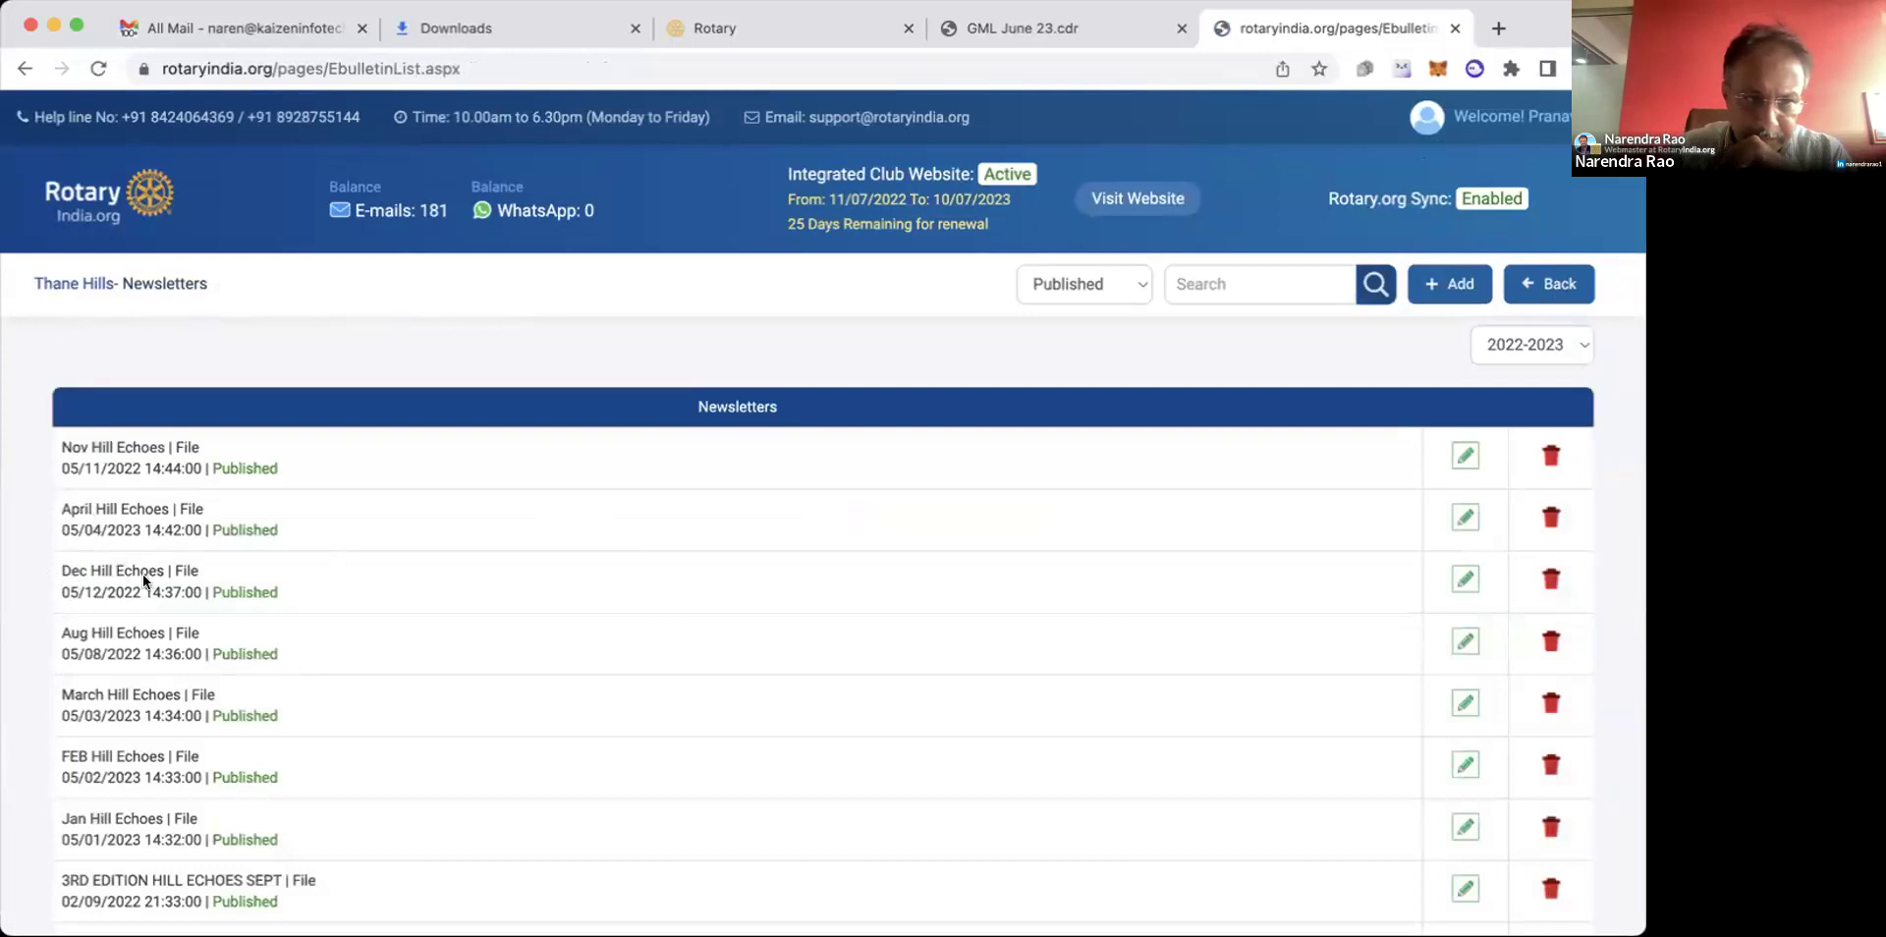
Add a newsletter titled "May Hill Echoes" for all members, with publish date and time 14/06/2023 17:00.
click(1449, 283)
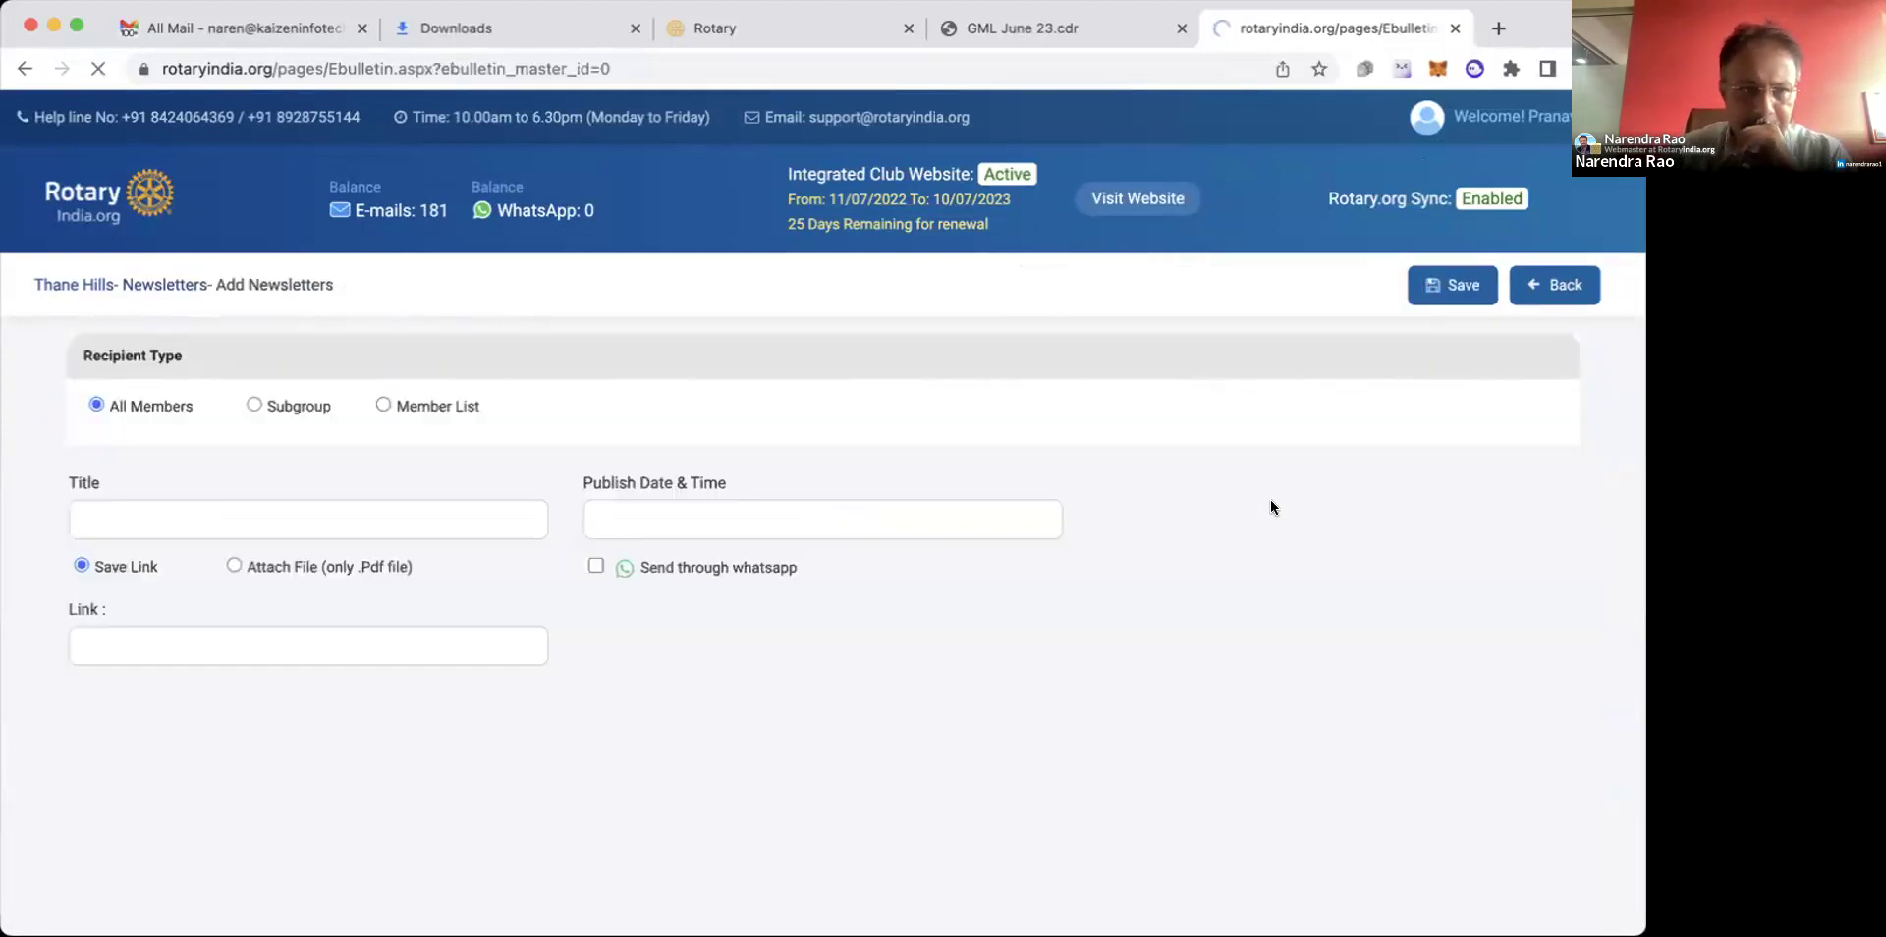
click(344, 497)
text(Ma)
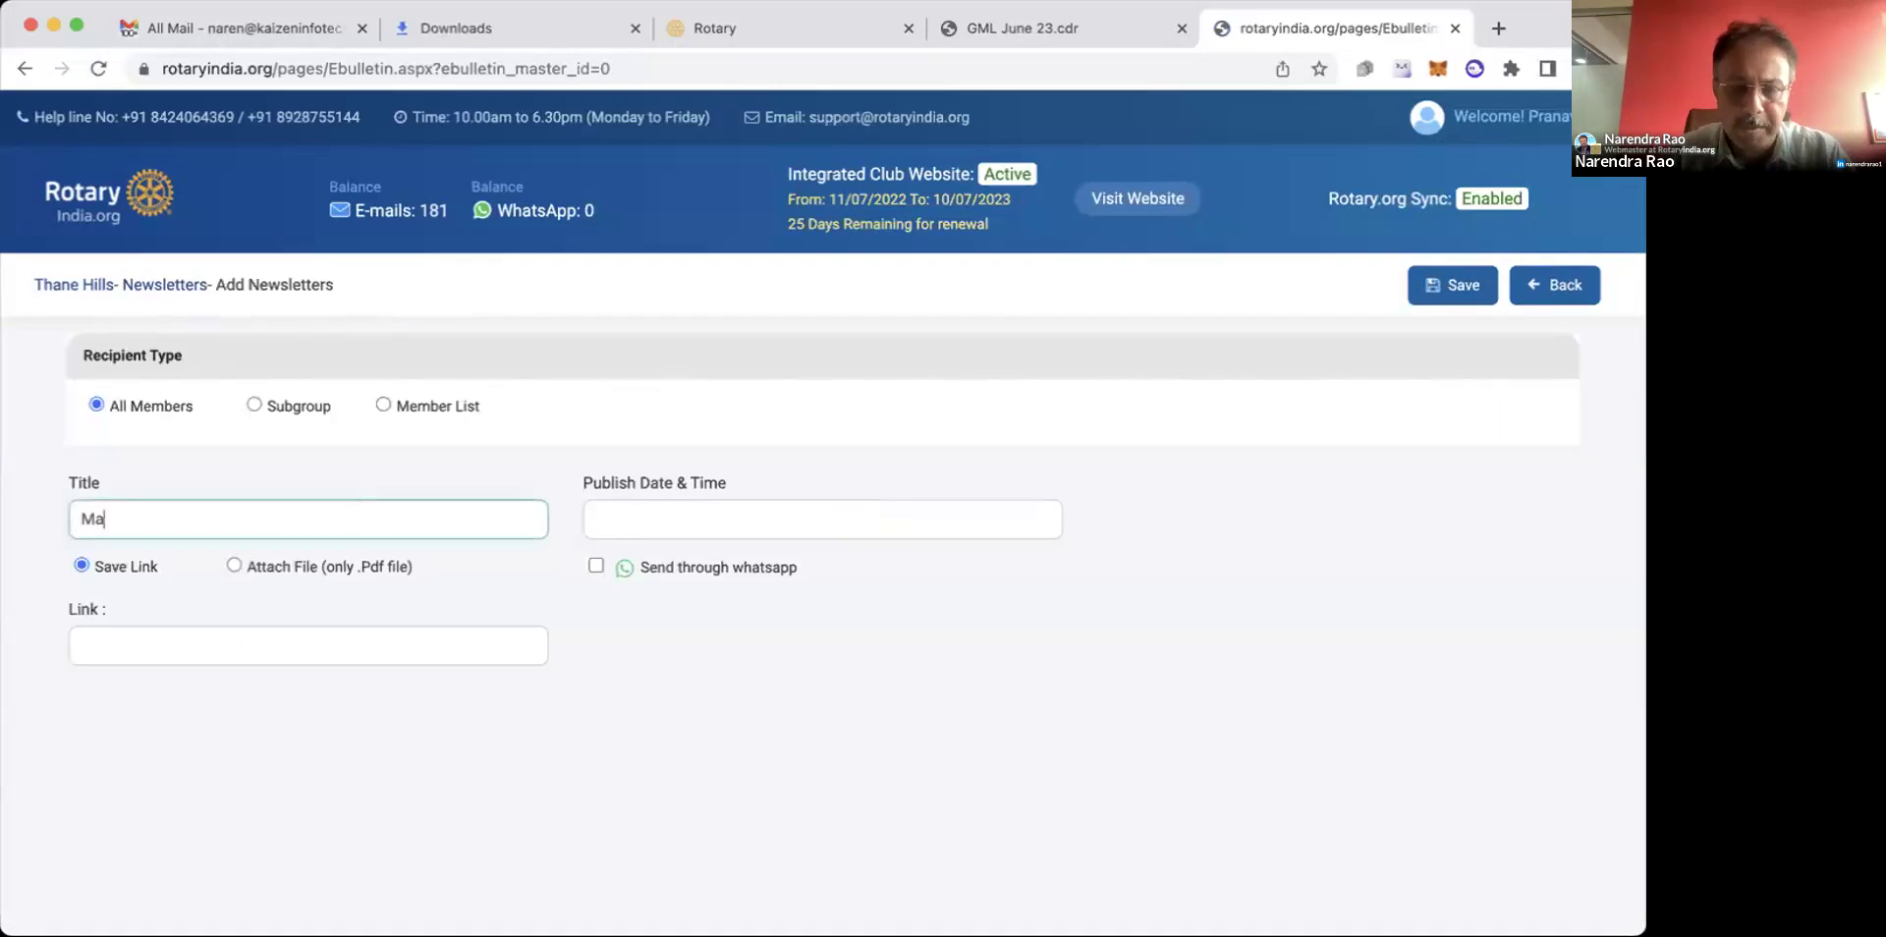
text(y Hill Echoes)
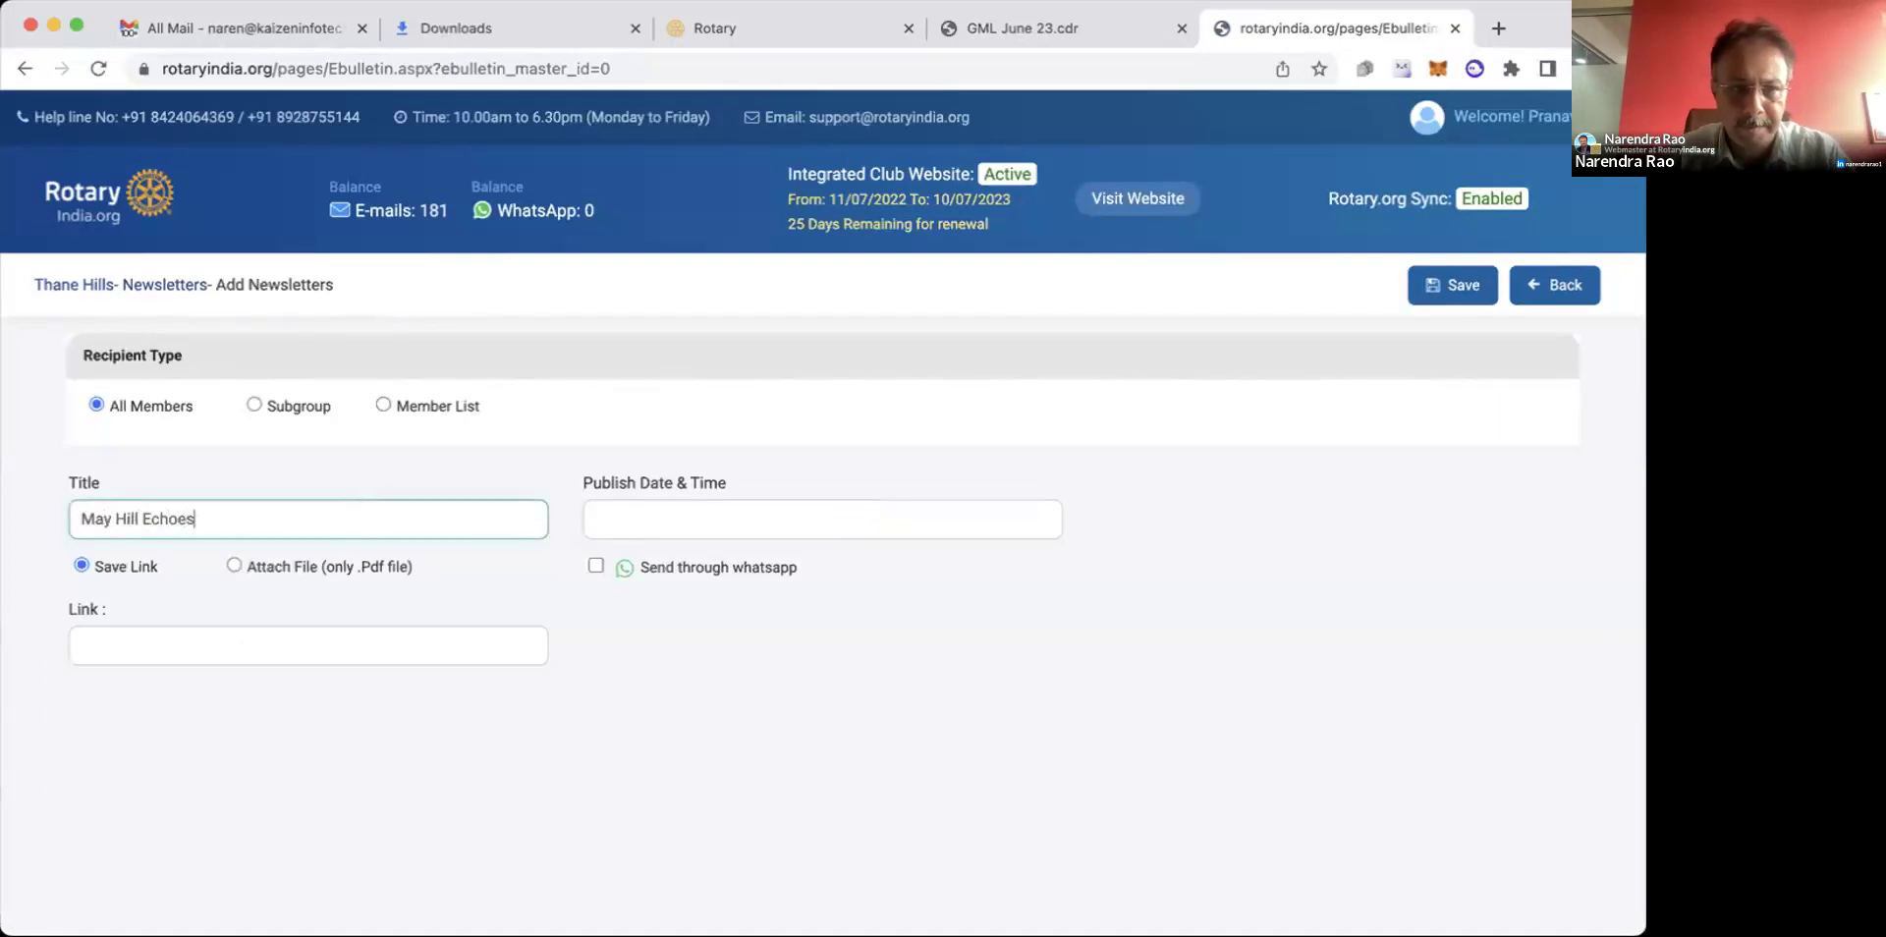
click(721, 528)
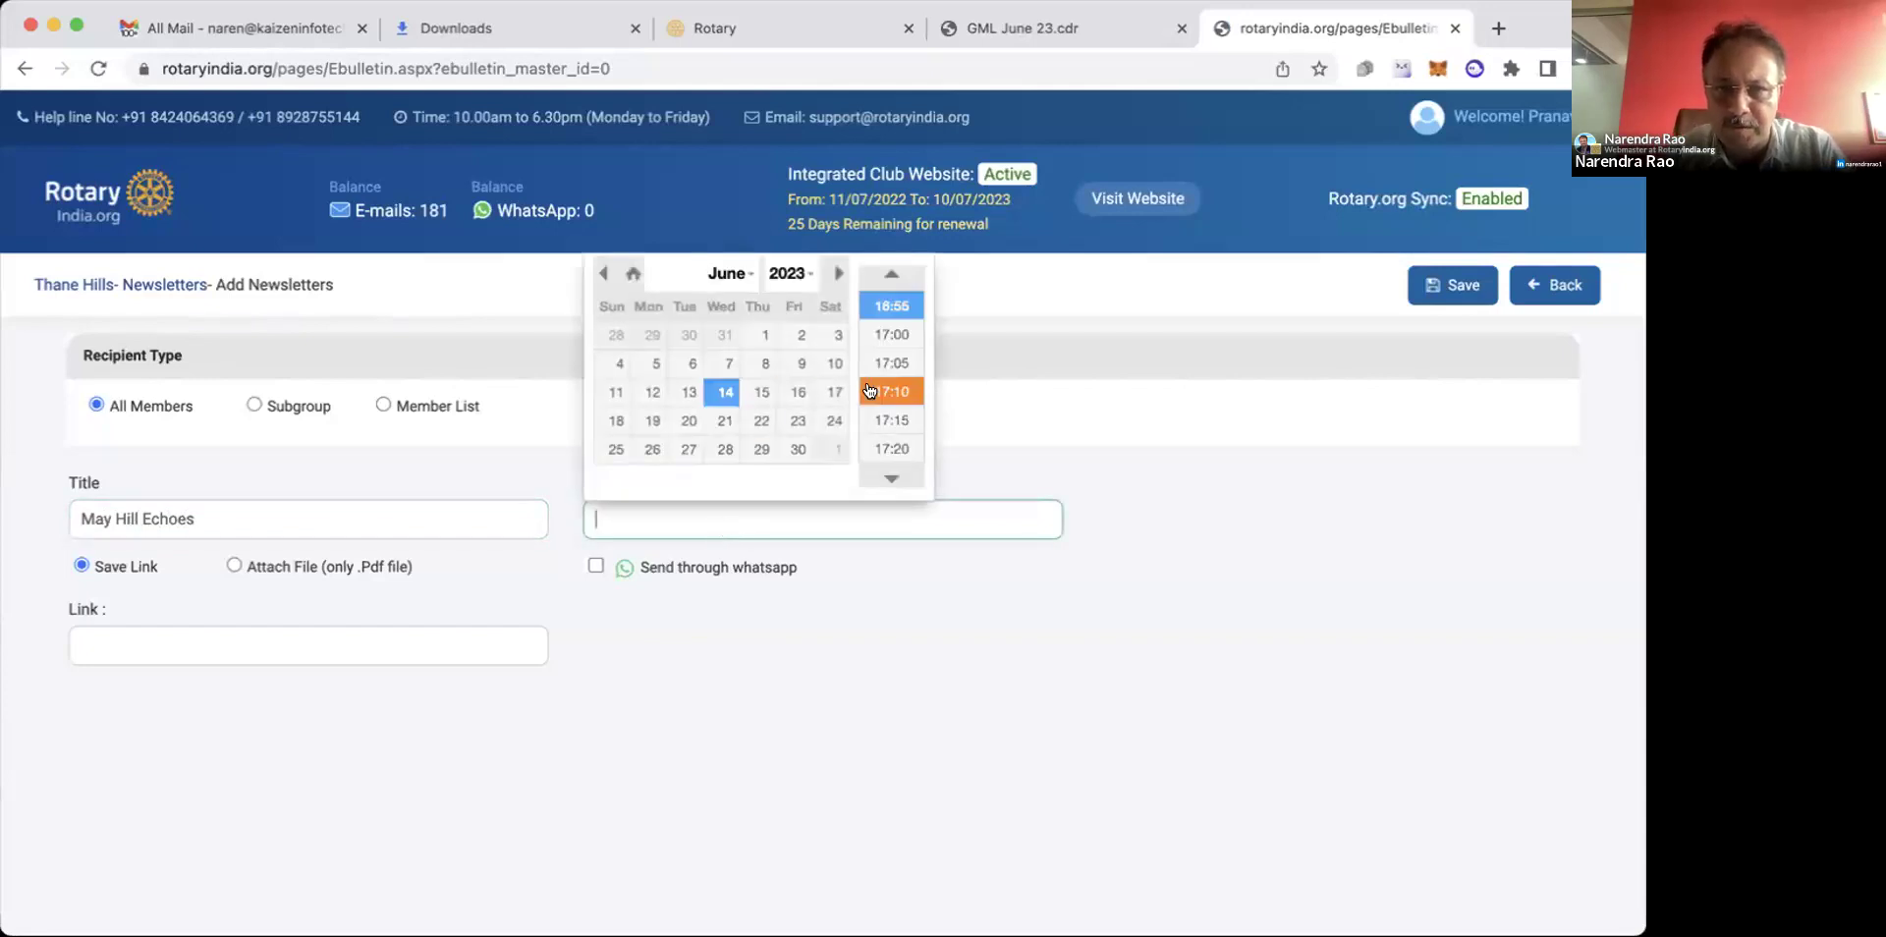
scroll(875, 369, up, 2)
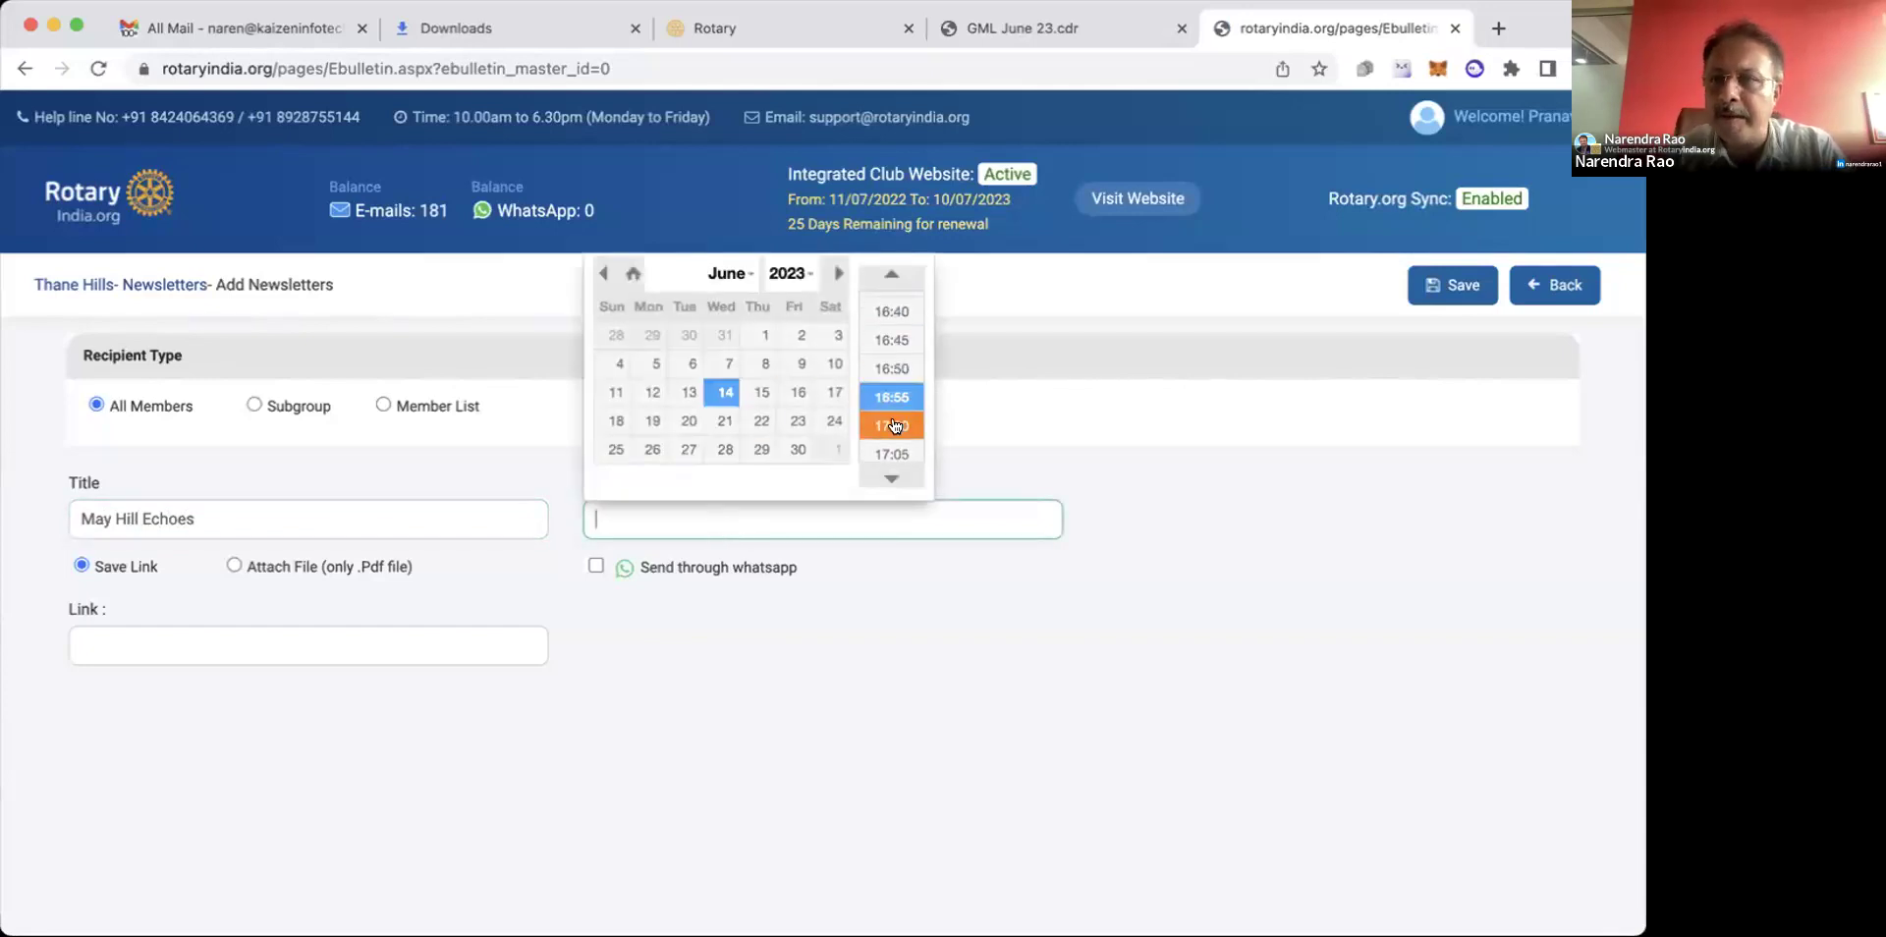
click(894, 426)
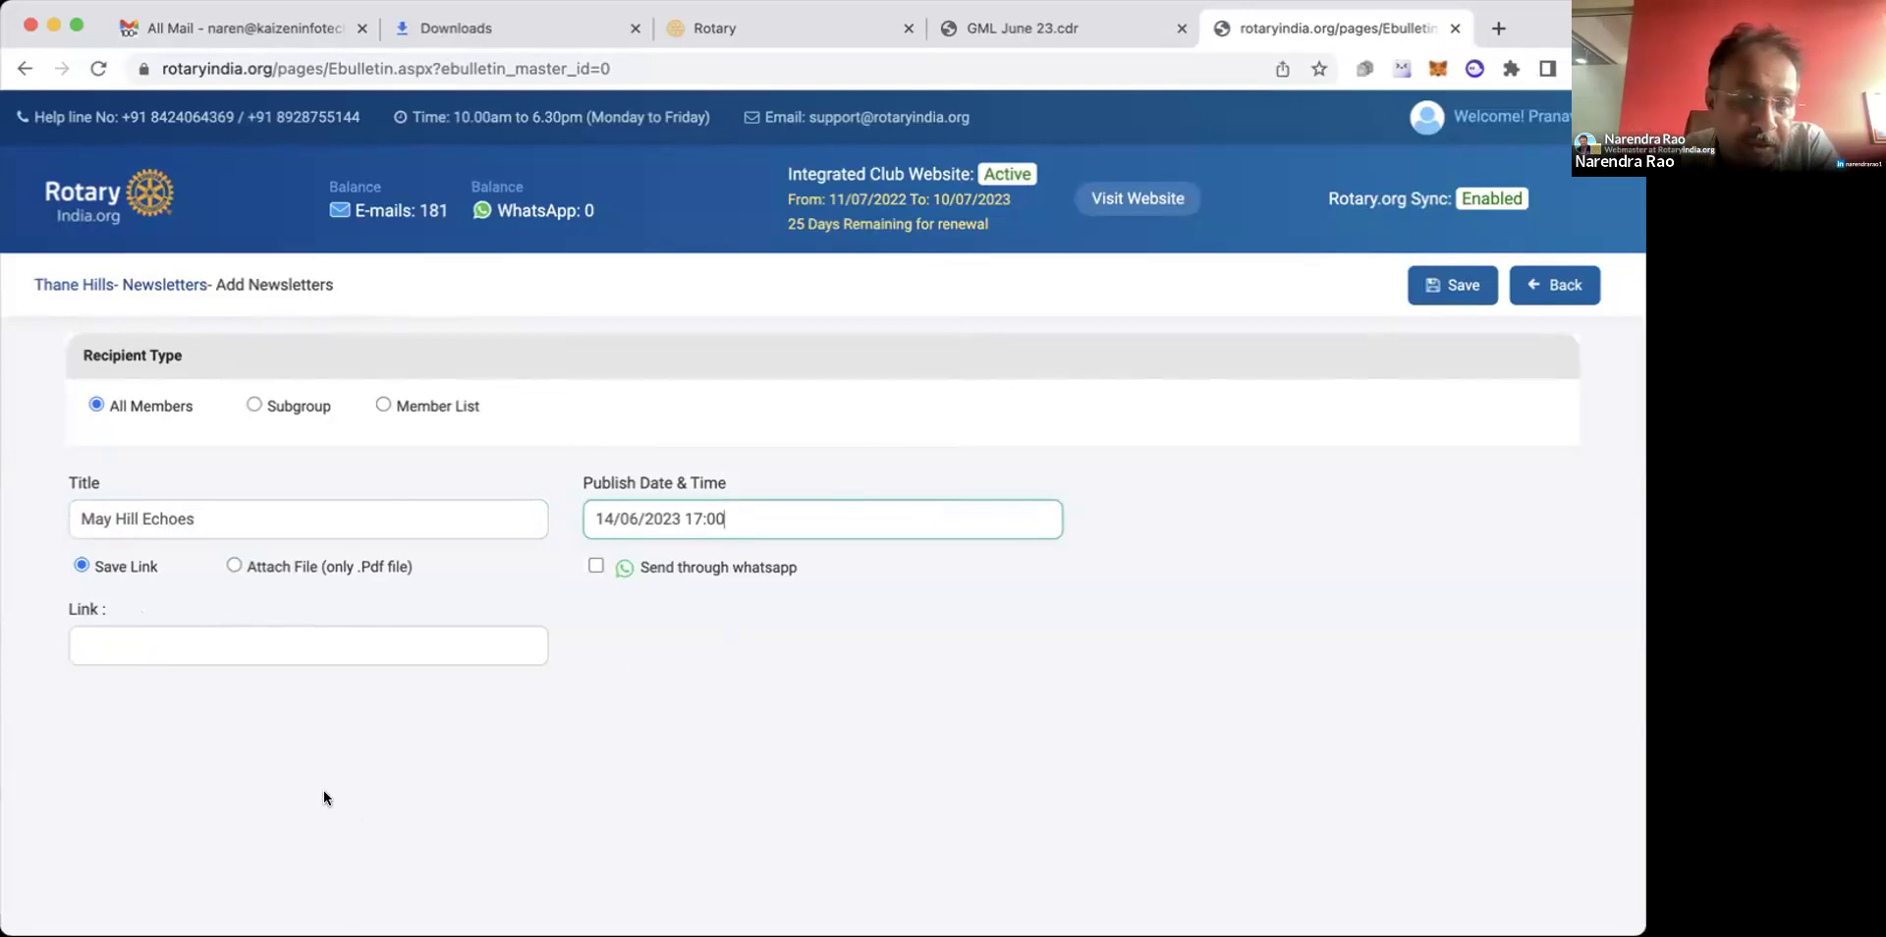
Attach the HEMay2023 PDF file to the May Hill Echoes newsletter and save it.
click(228, 565)
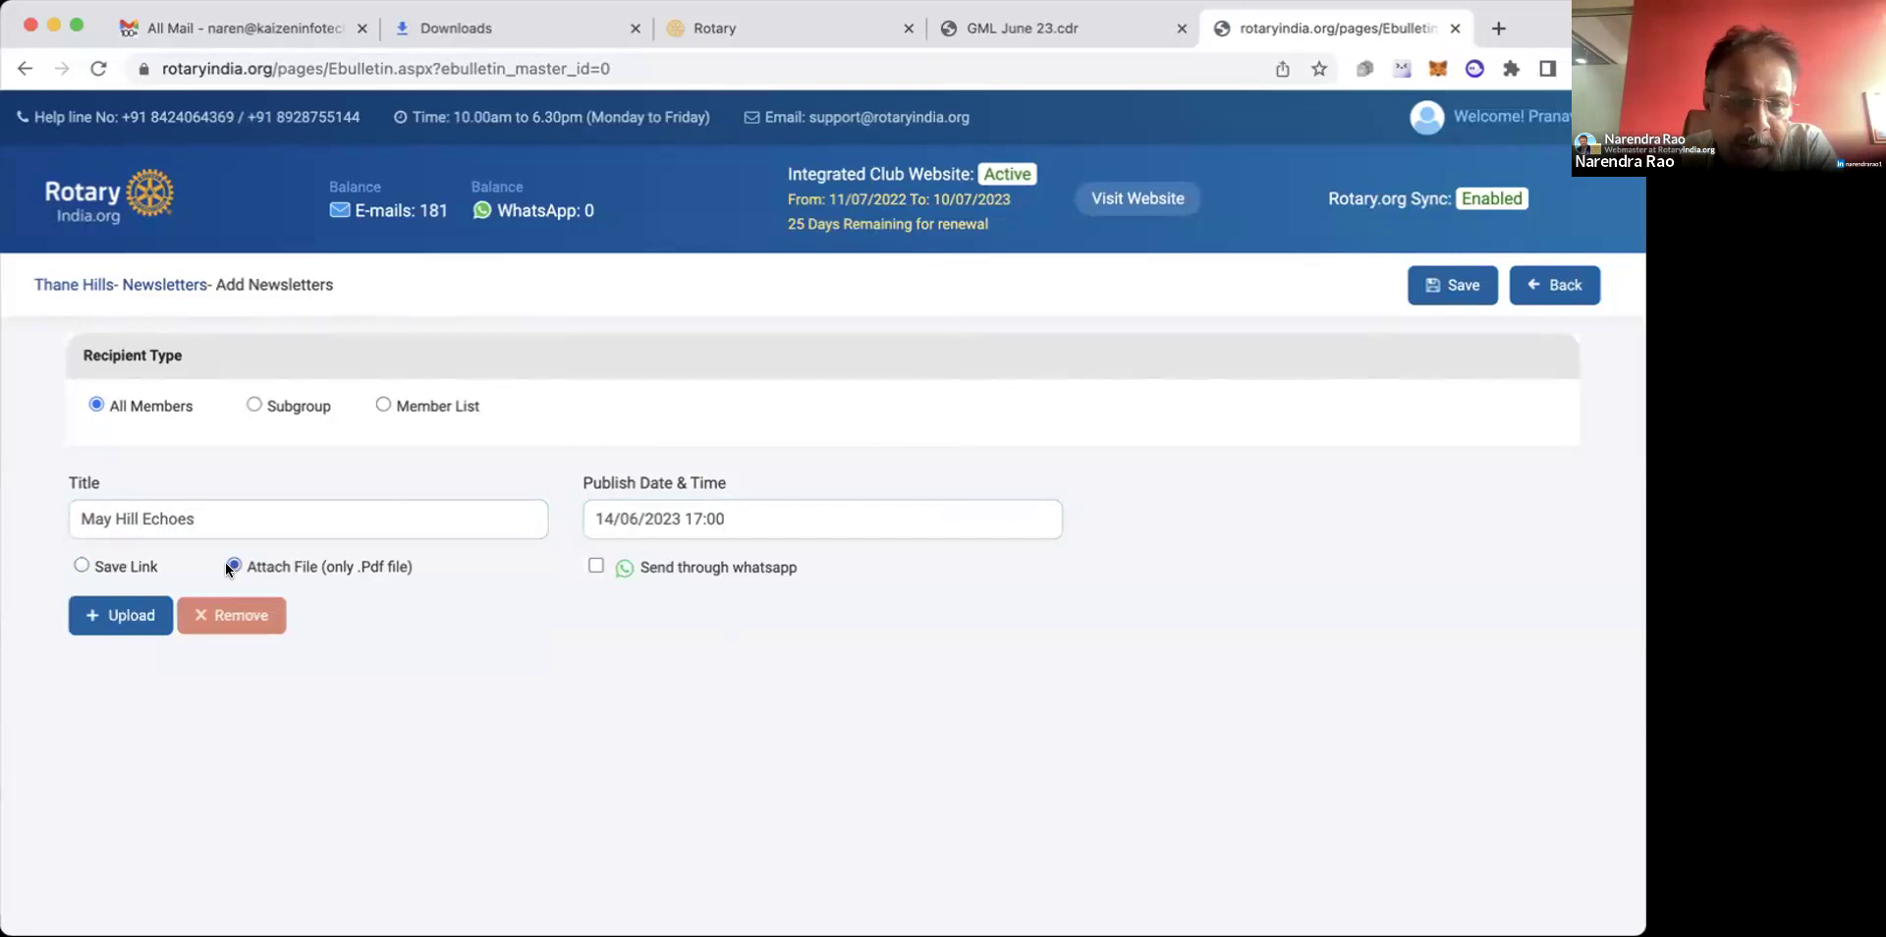
click(120, 613)
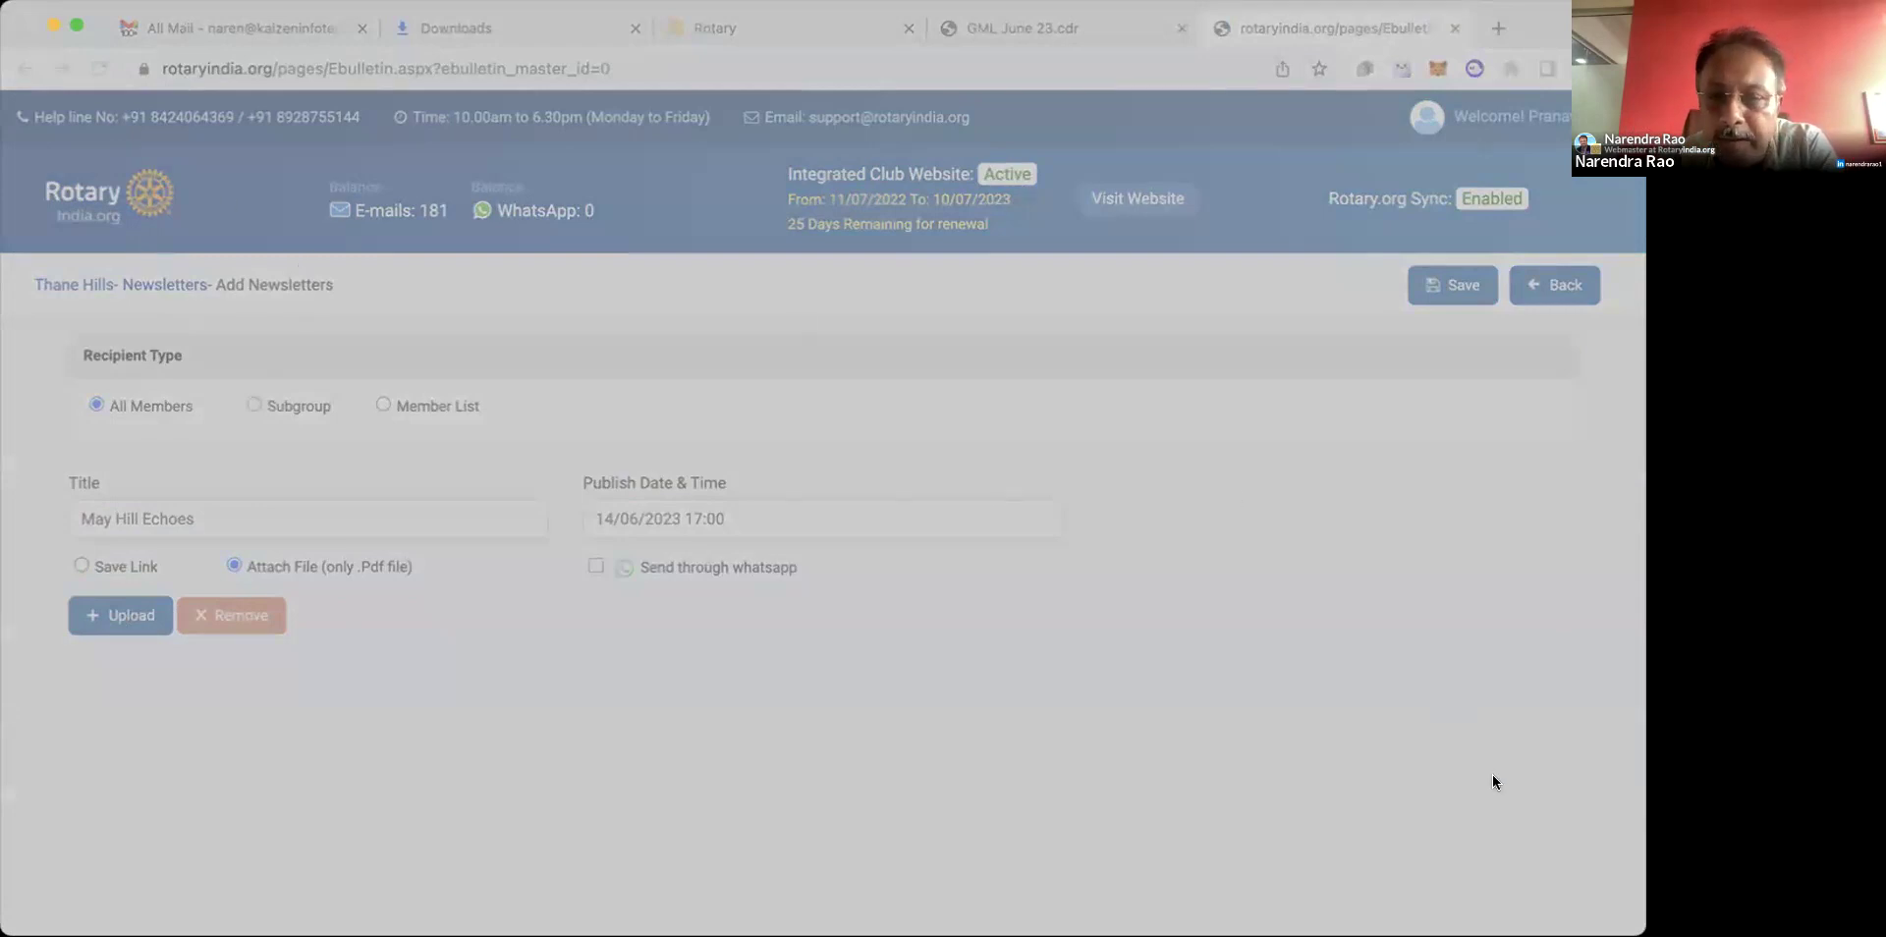
click(1550, 808)
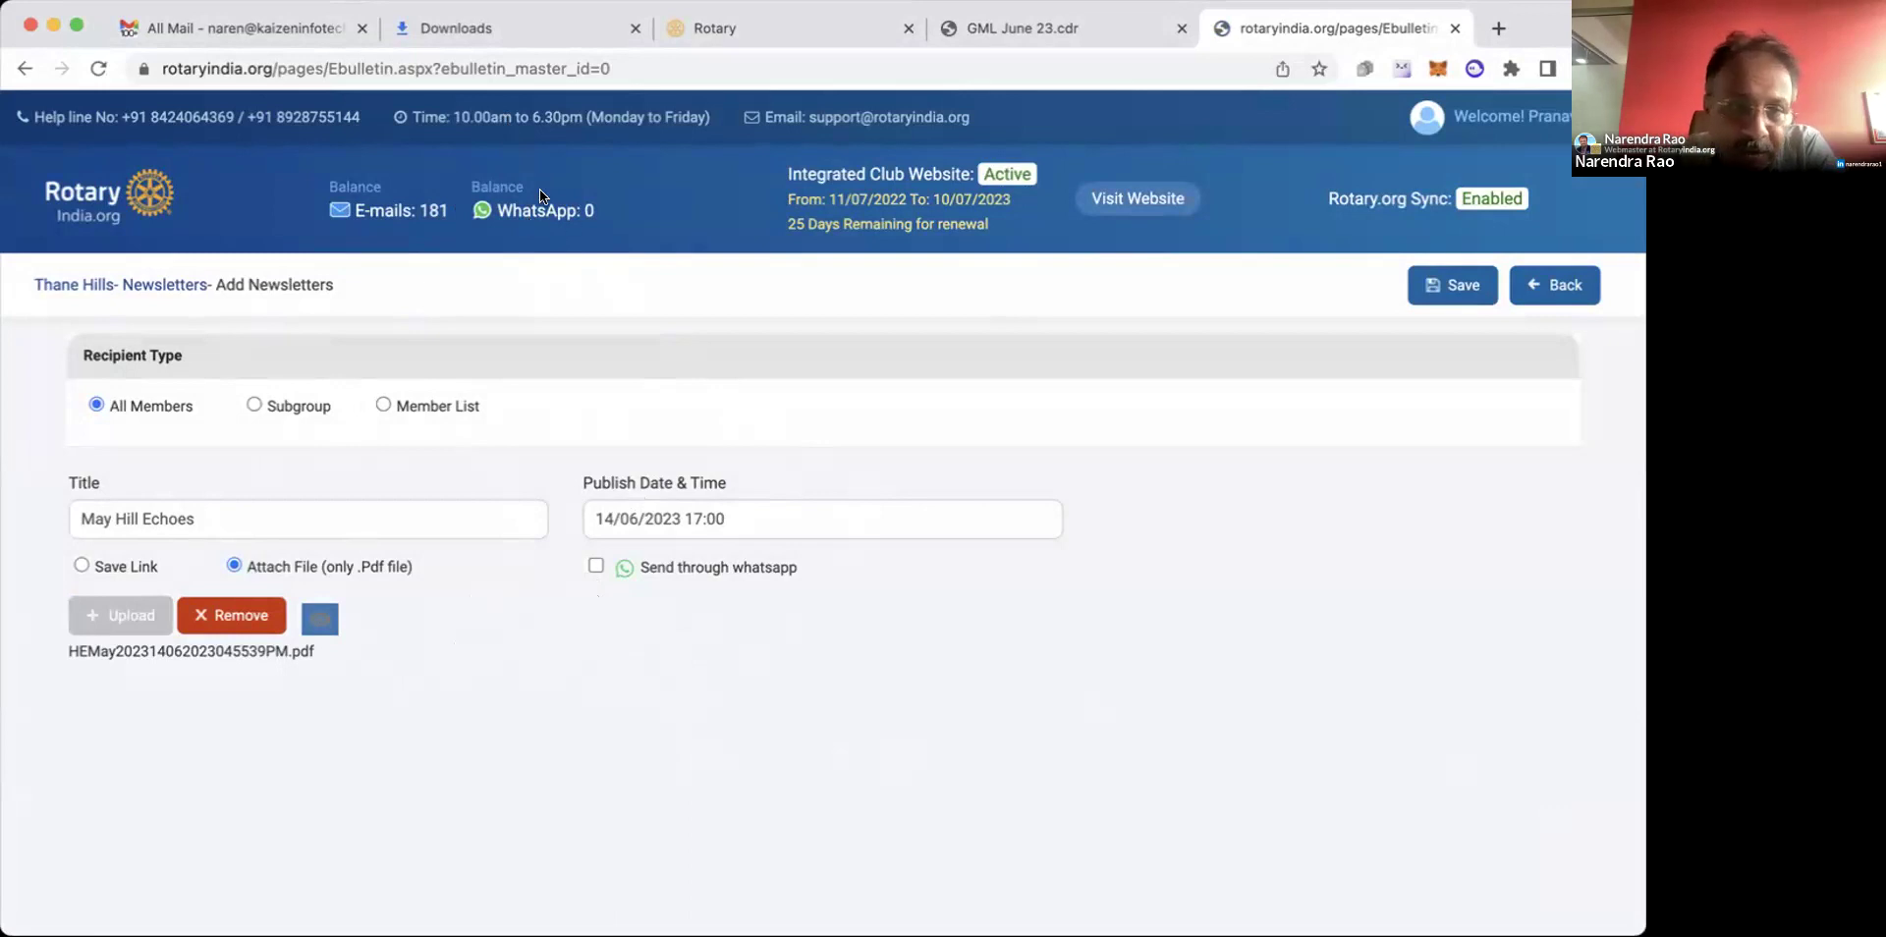
click(594, 567)
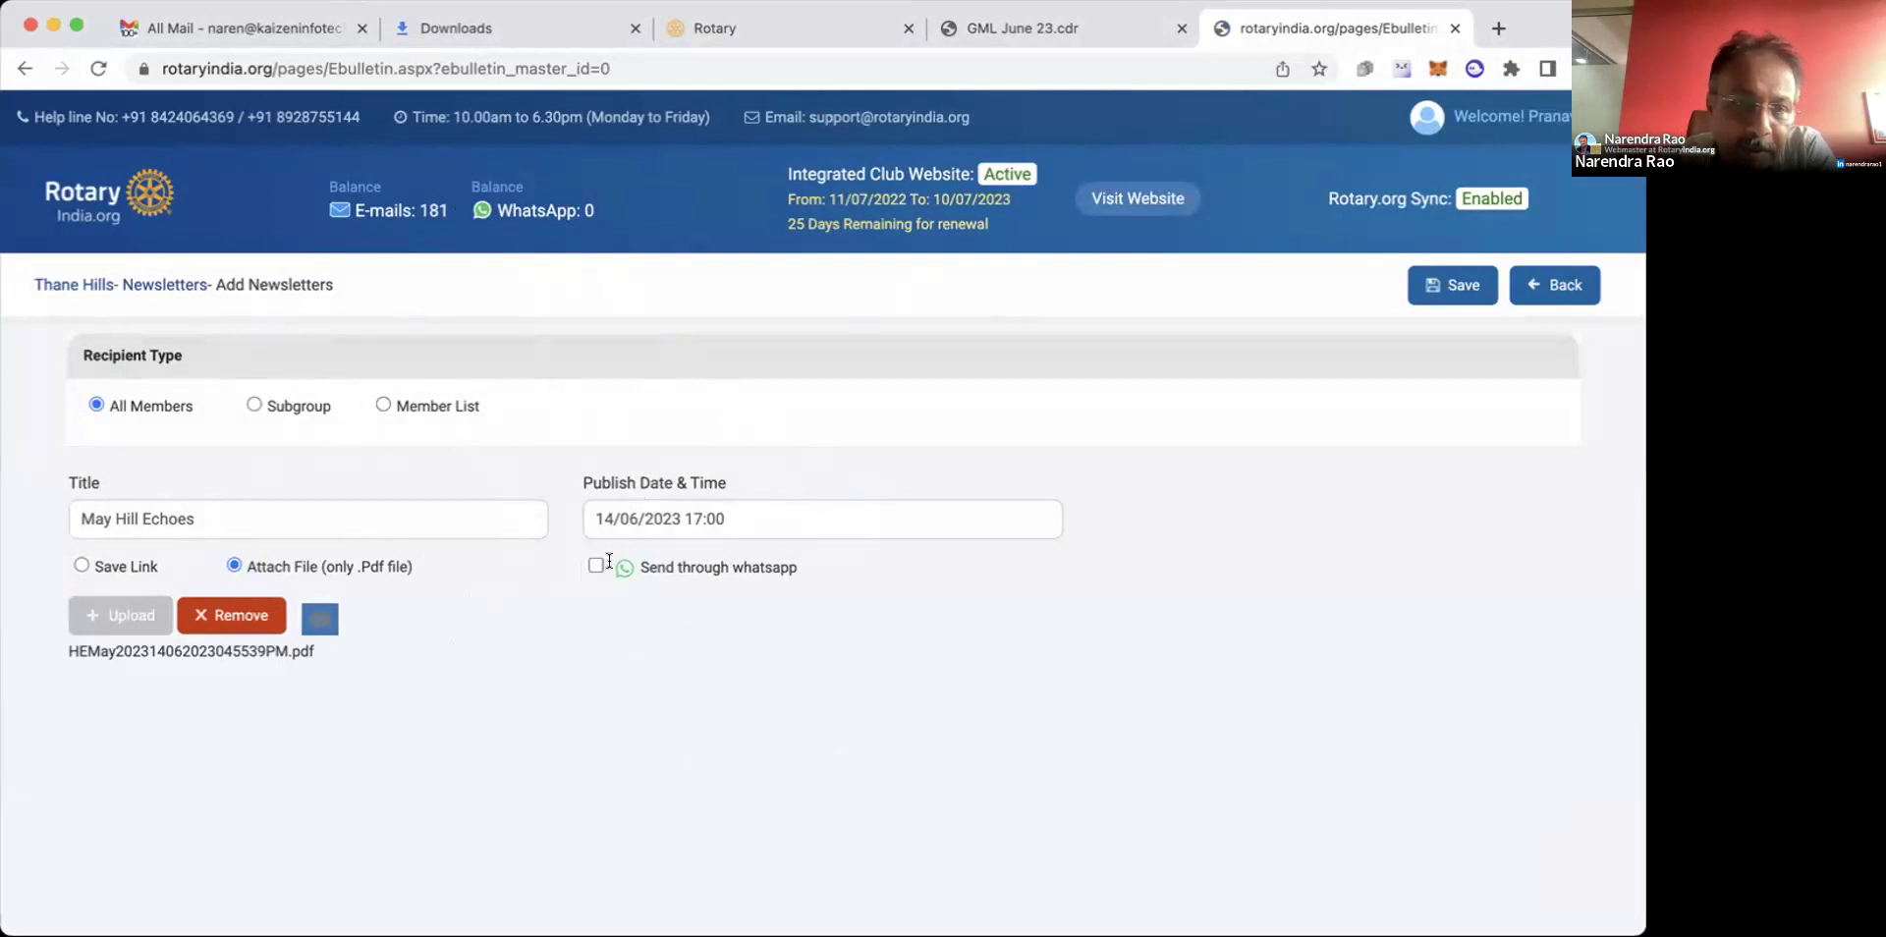
click(1449, 287)
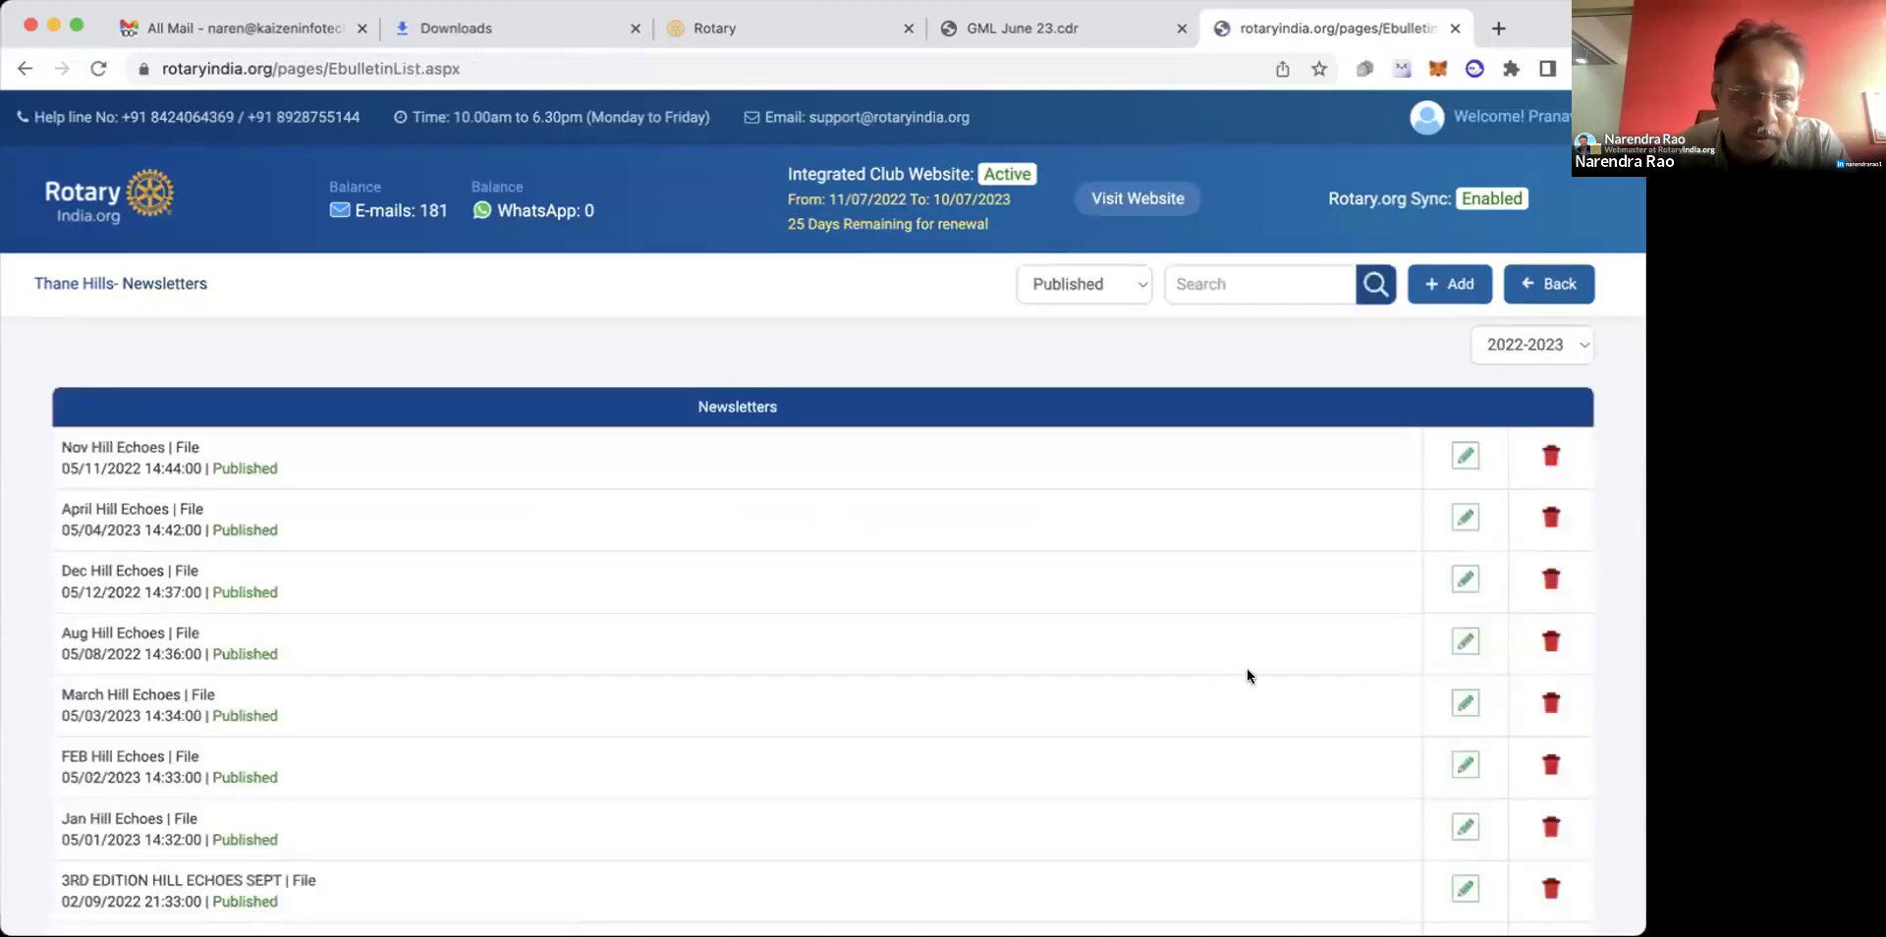
Look through the published 2022-2023 newsletters and return to the Thane Hills dashboard.
scroll(1248, 672, down, 3)
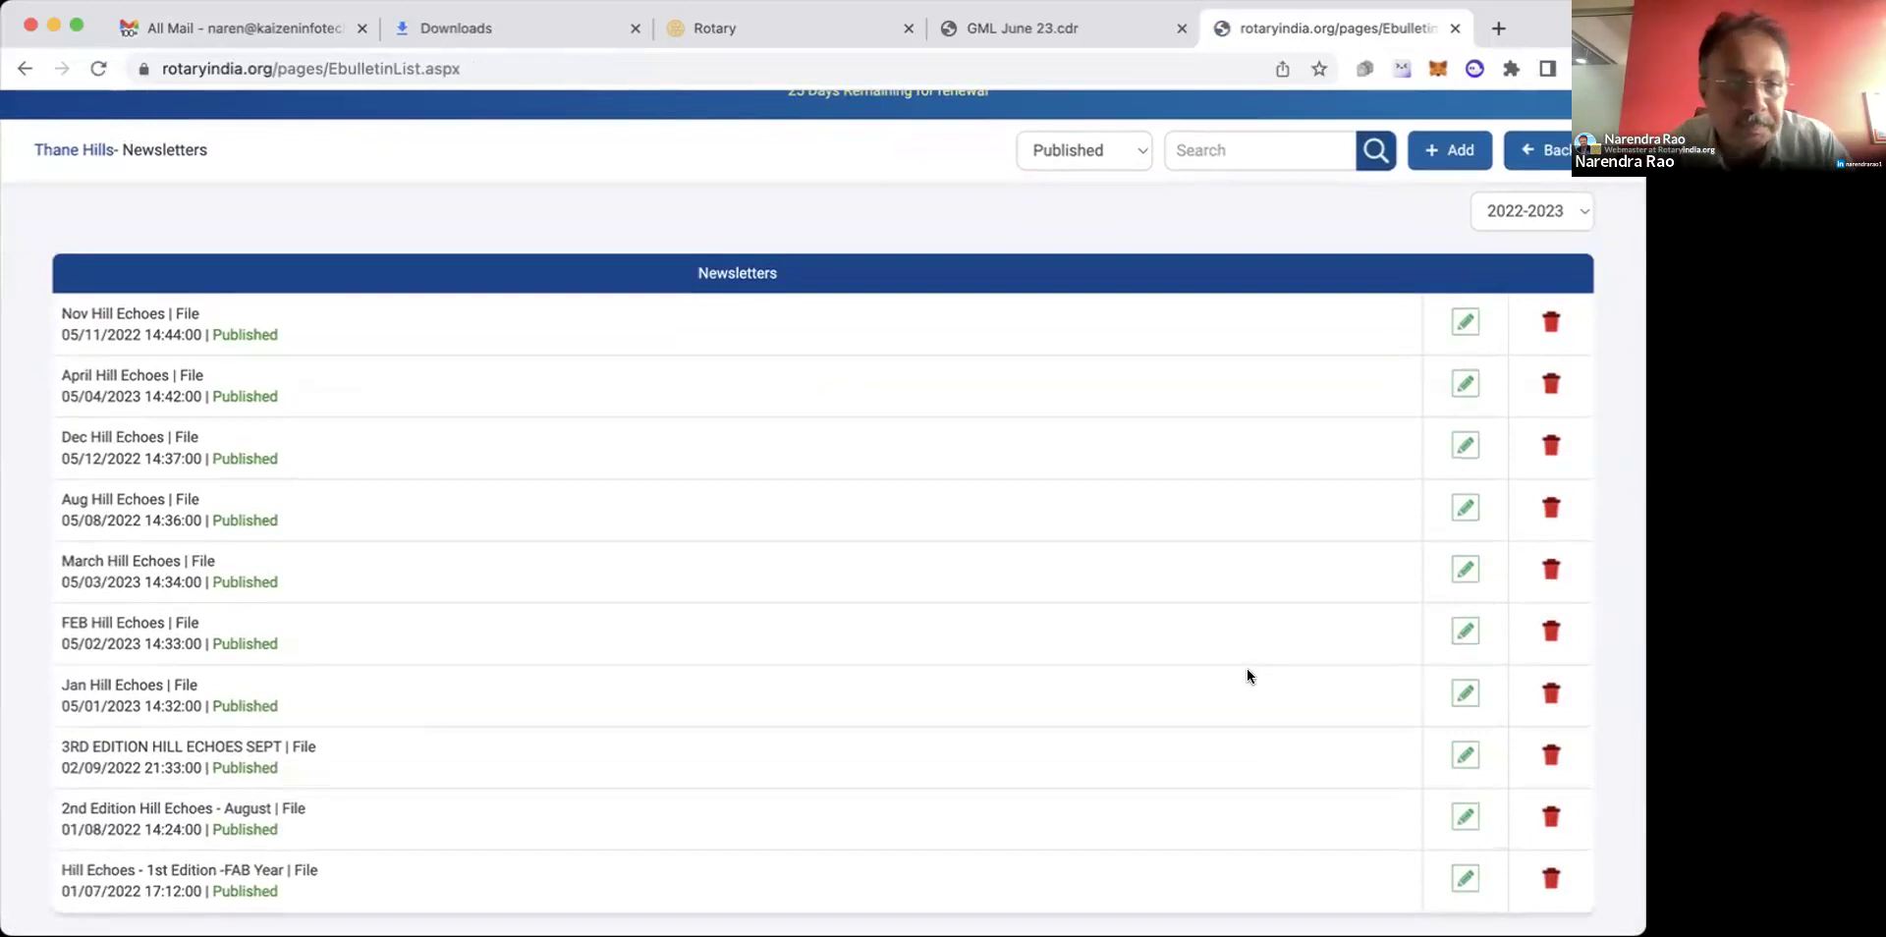
scroll(1247, 676, up, 3)
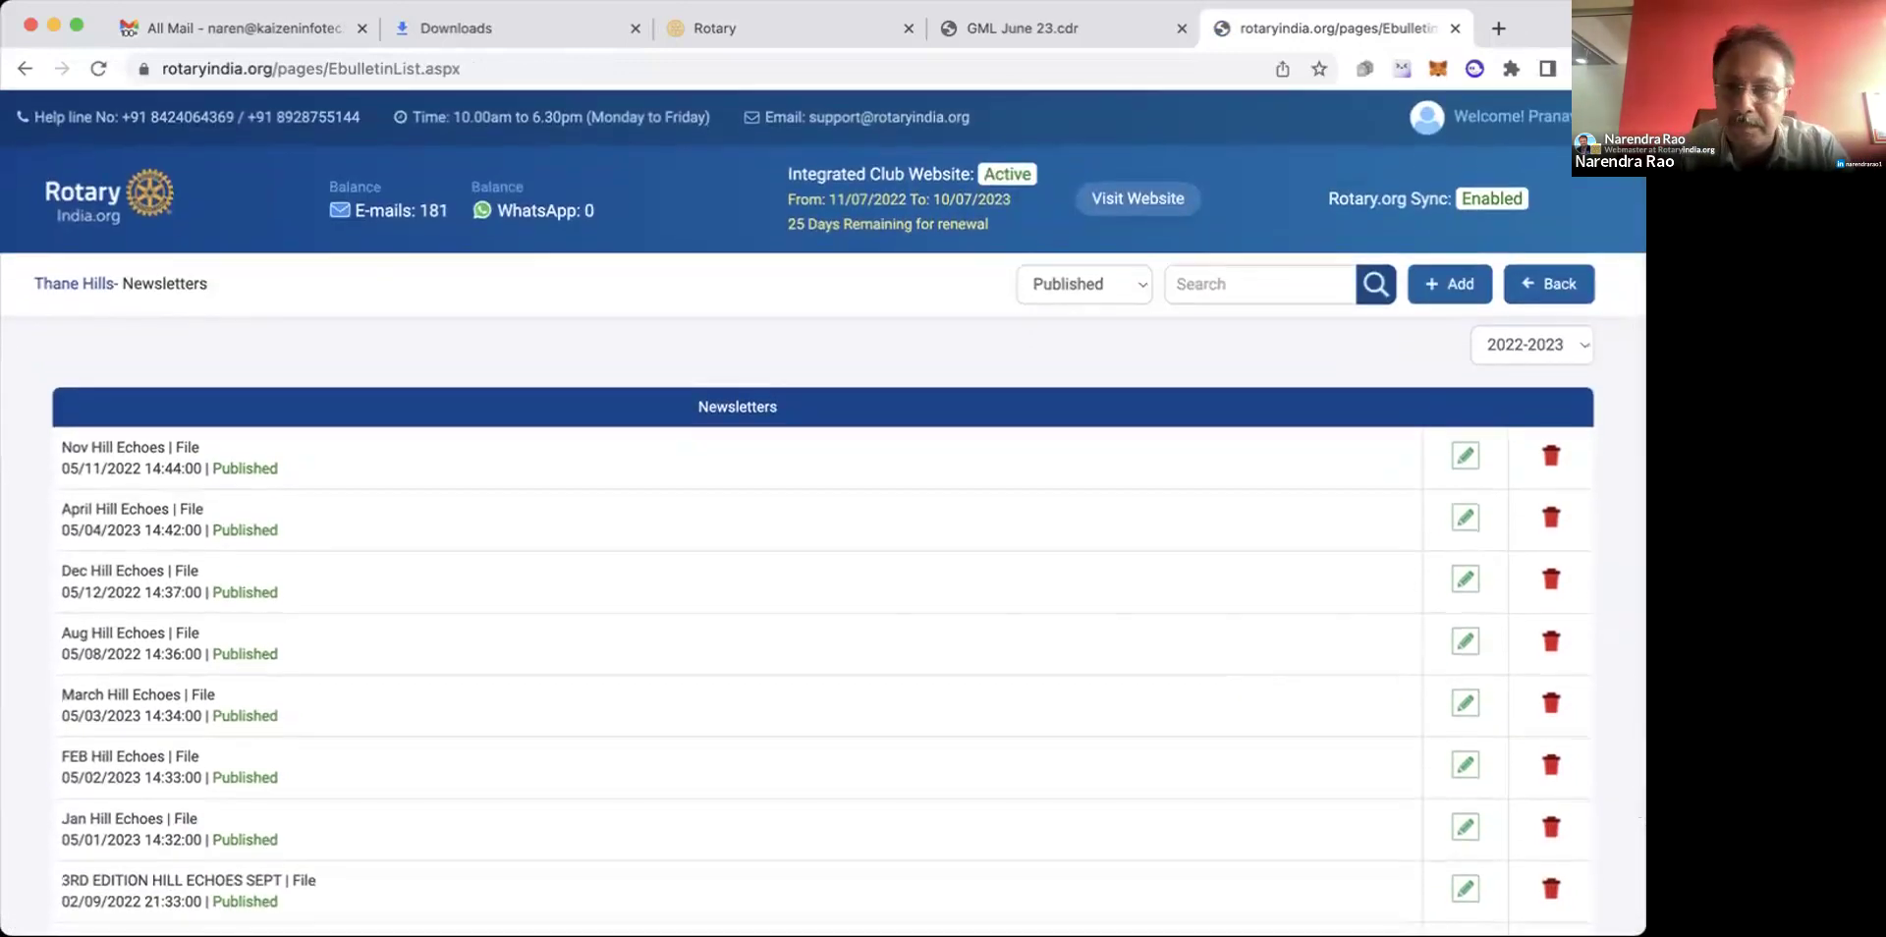
click(1550, 277)
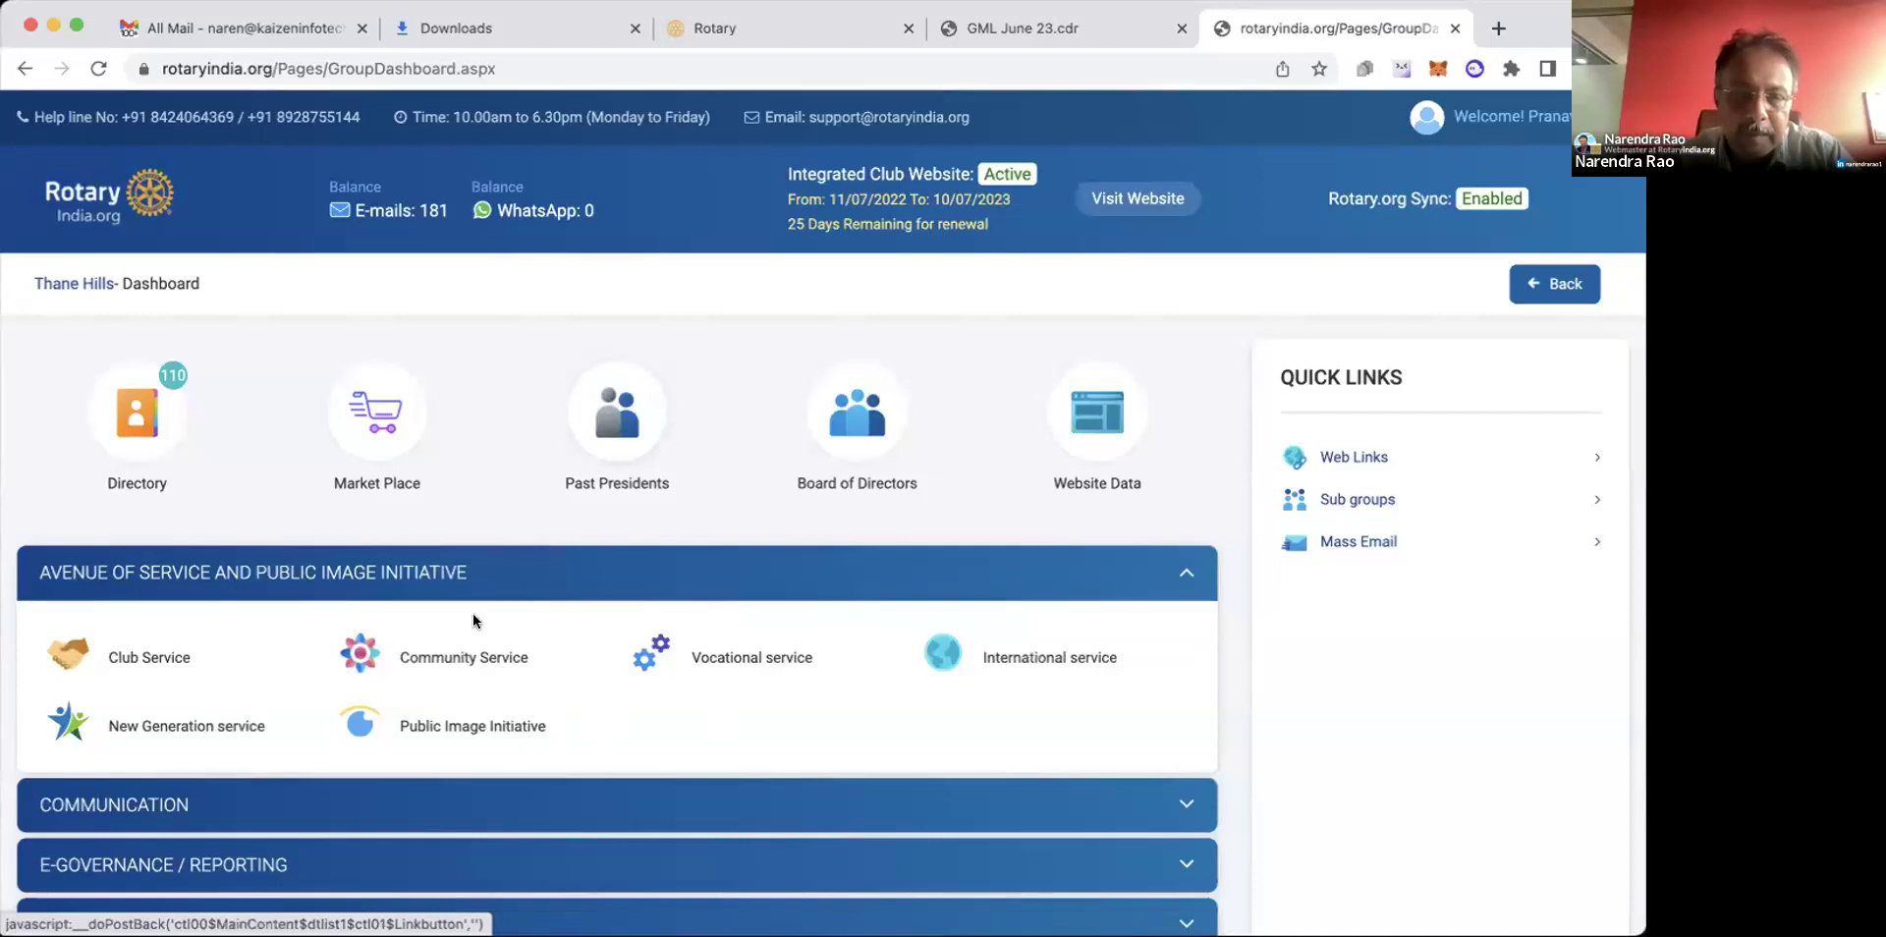
Open the club's newsletters from the Communication section and filter the 2022-2023 list to Unpublished.
click(692, 796)
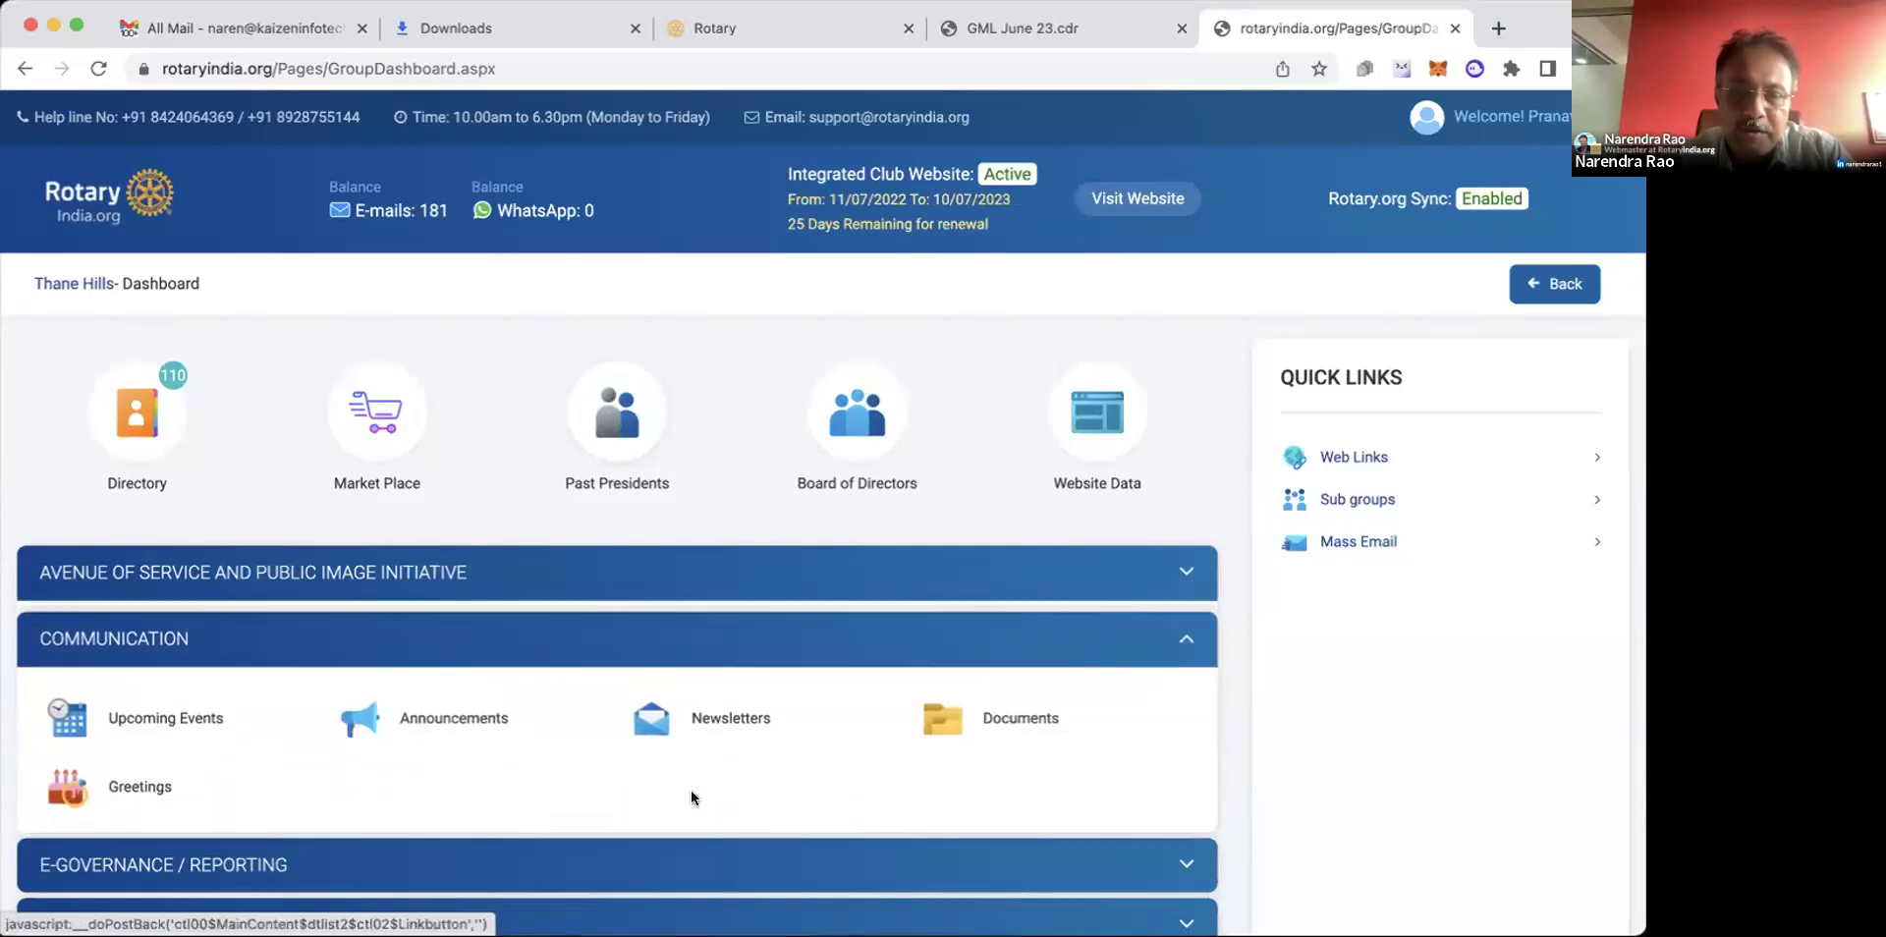
click(731, 714)
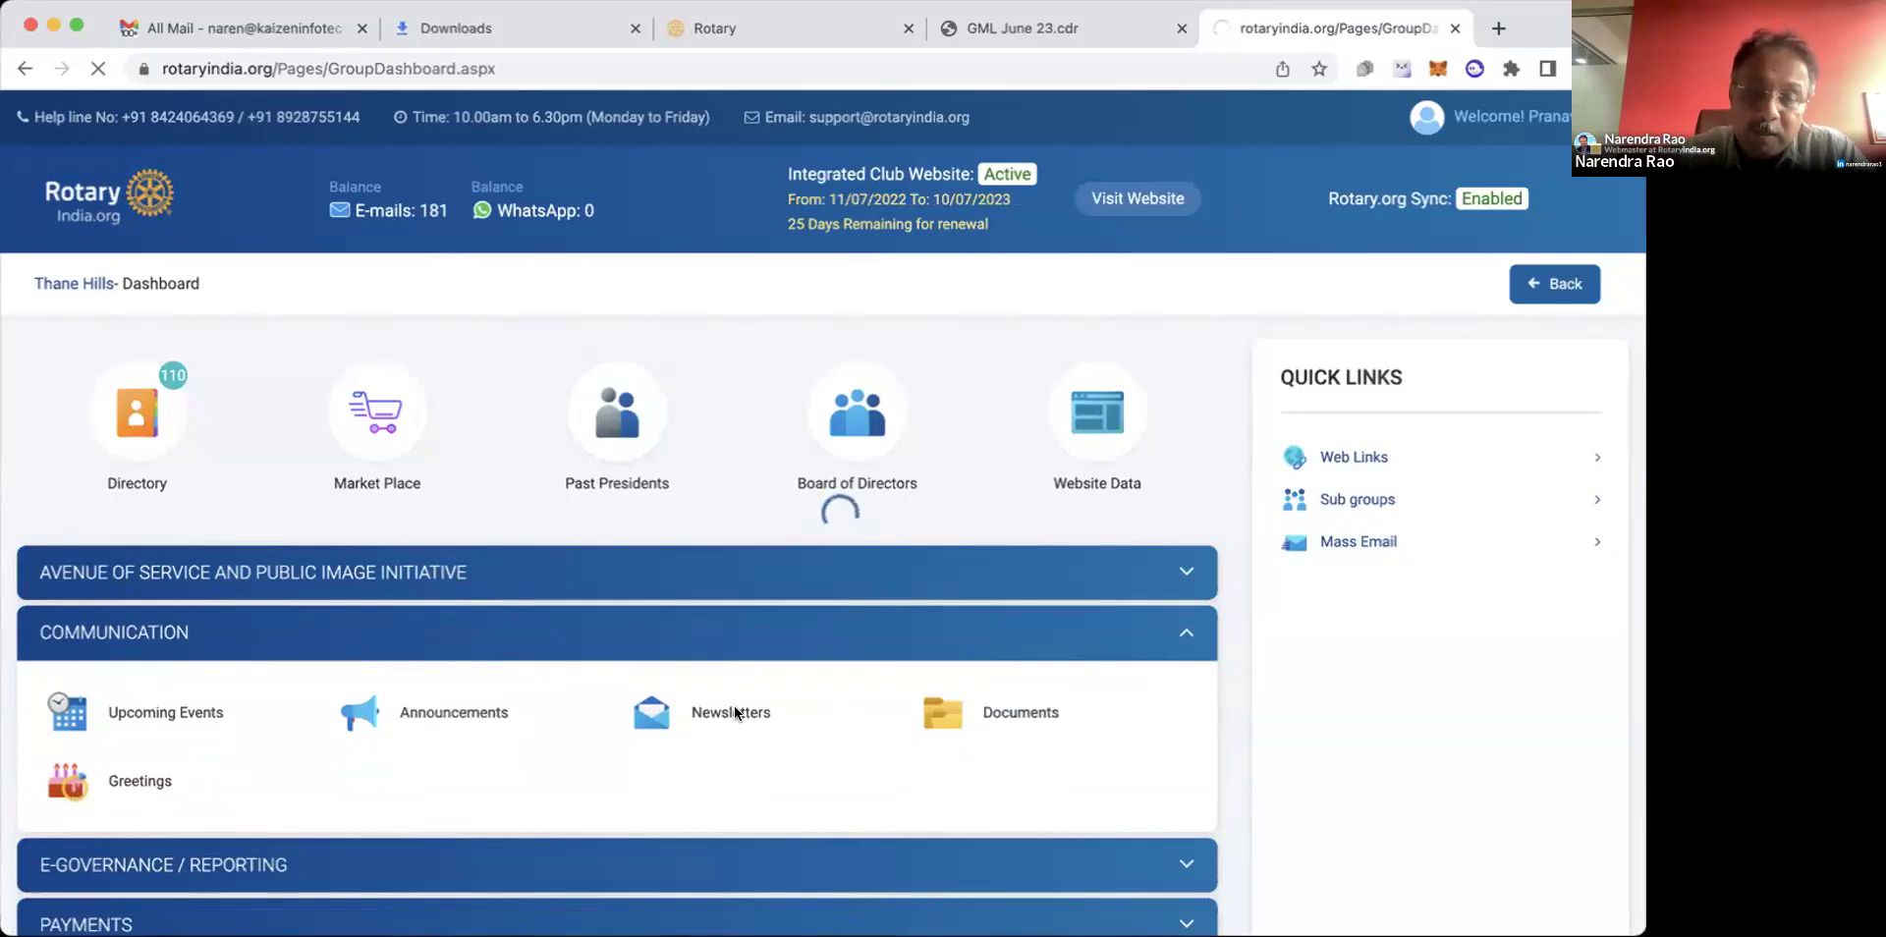
click(731, 712)
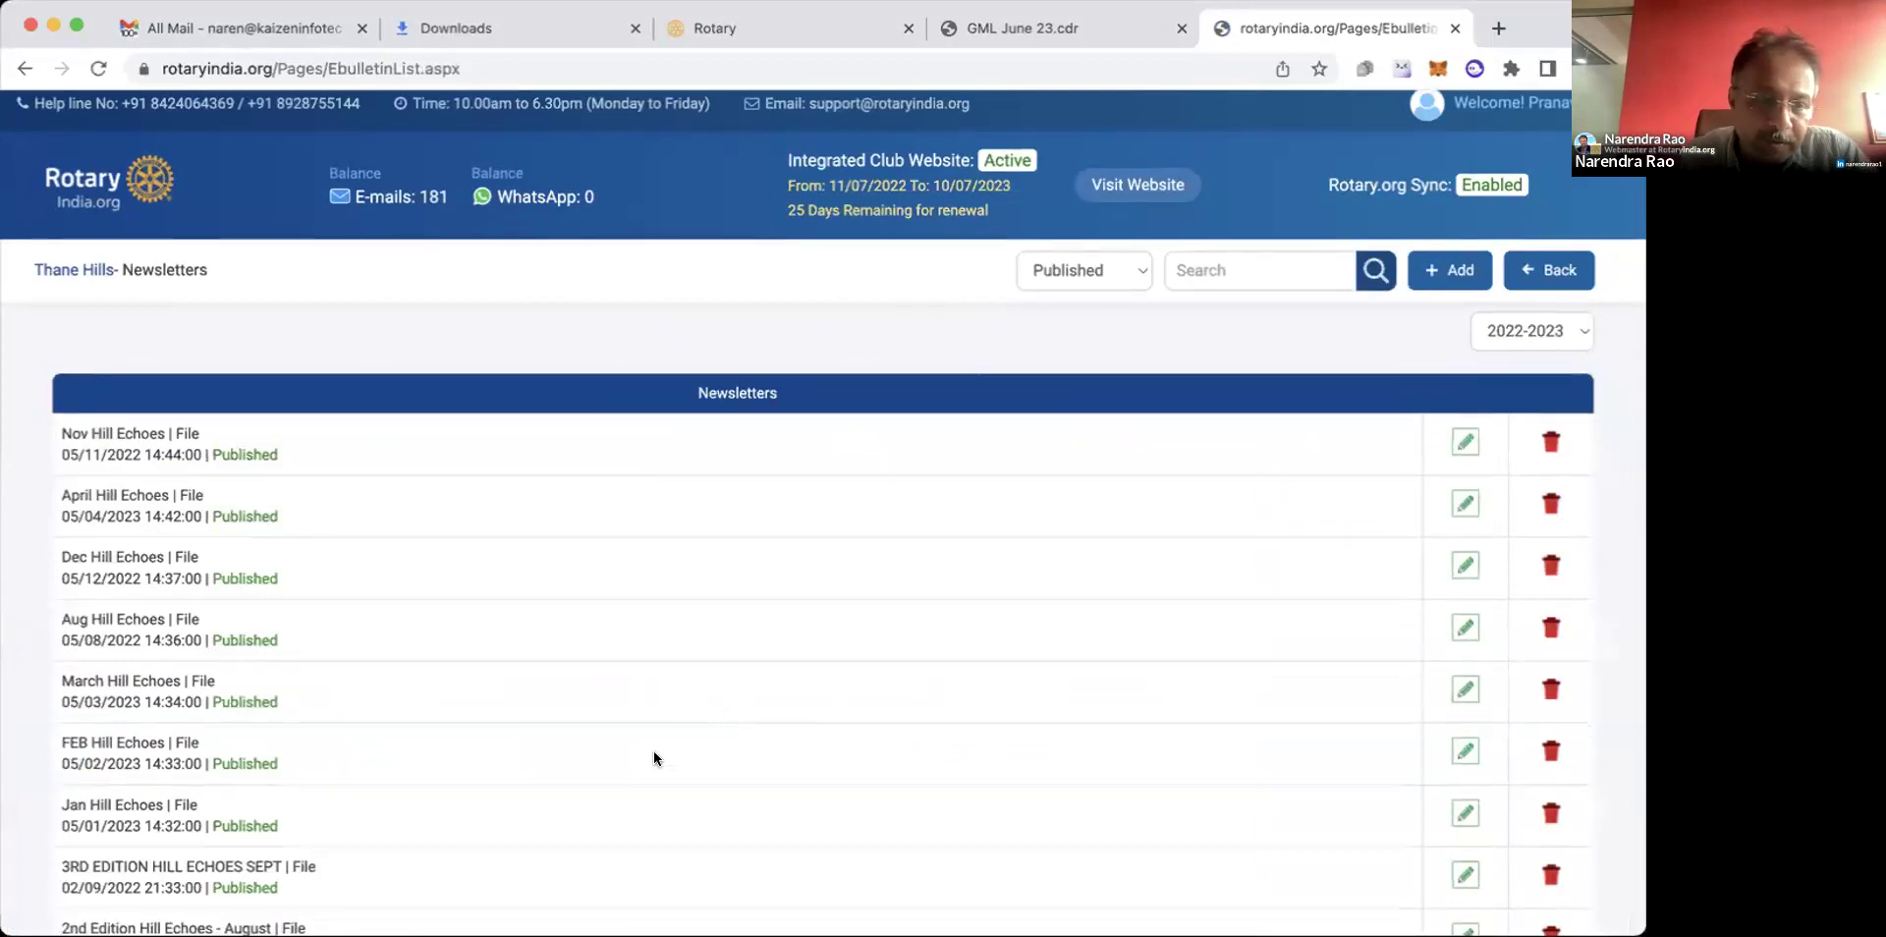
scroll(653, 750, down, 3)
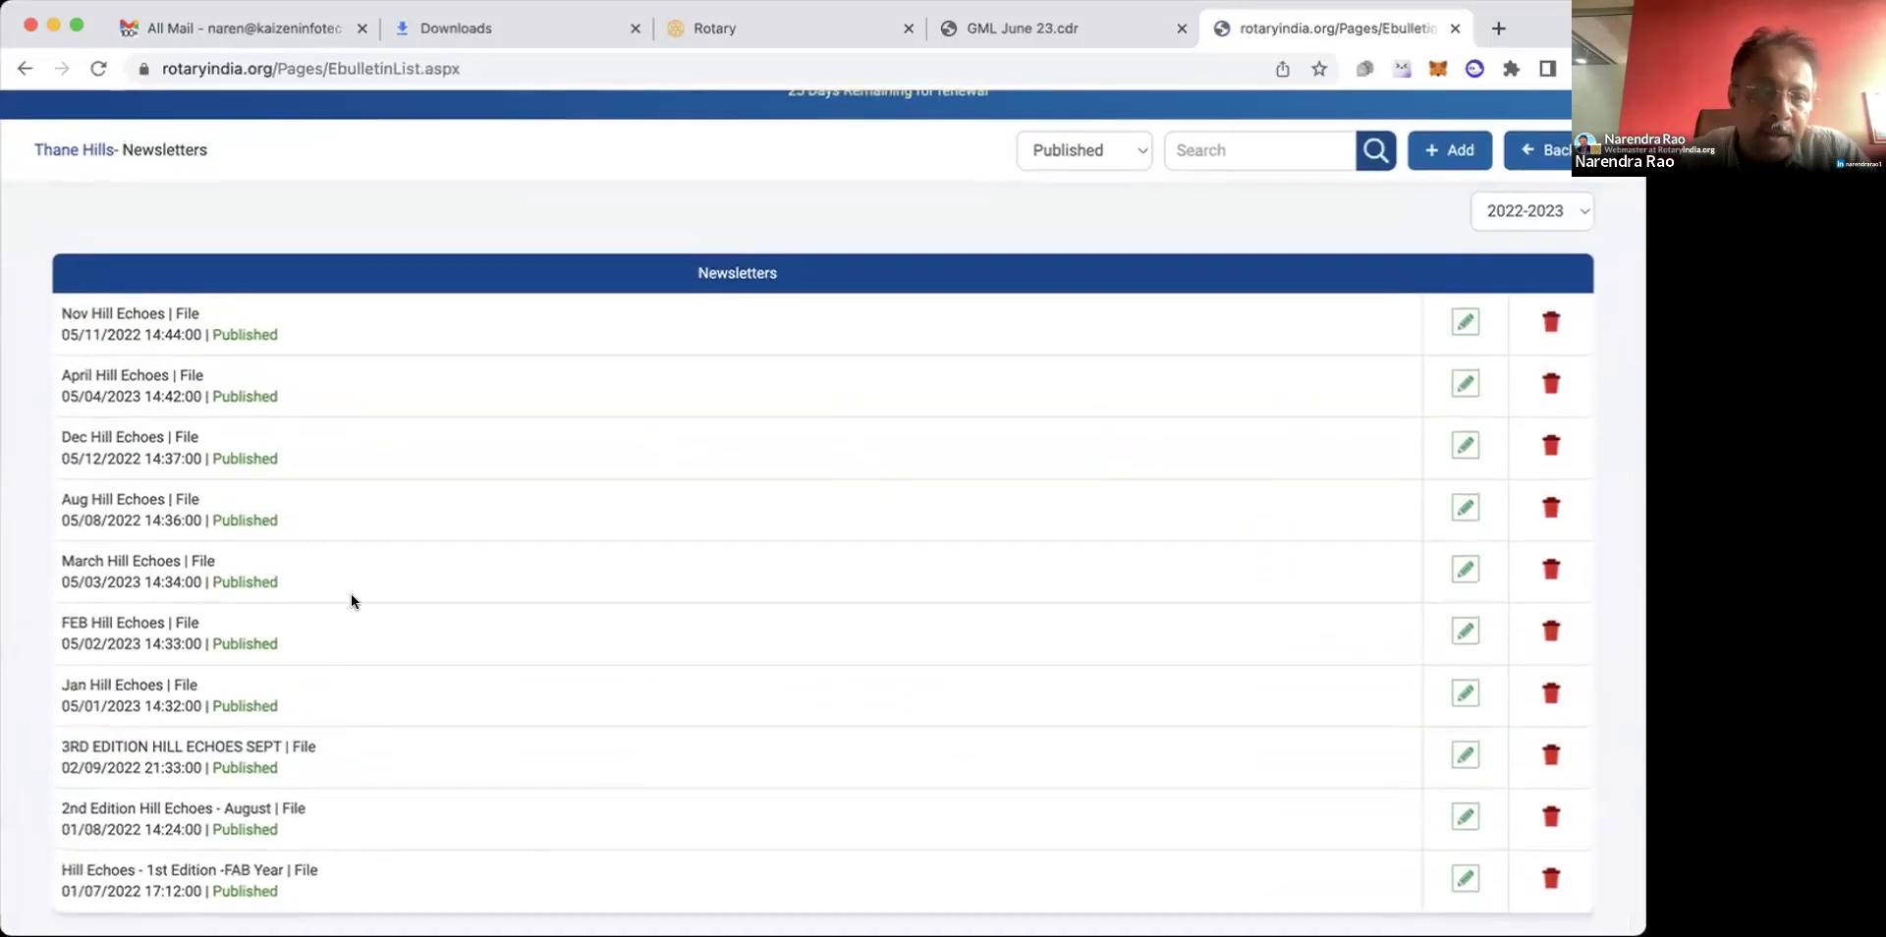
scroll(382, 444, up, 3)
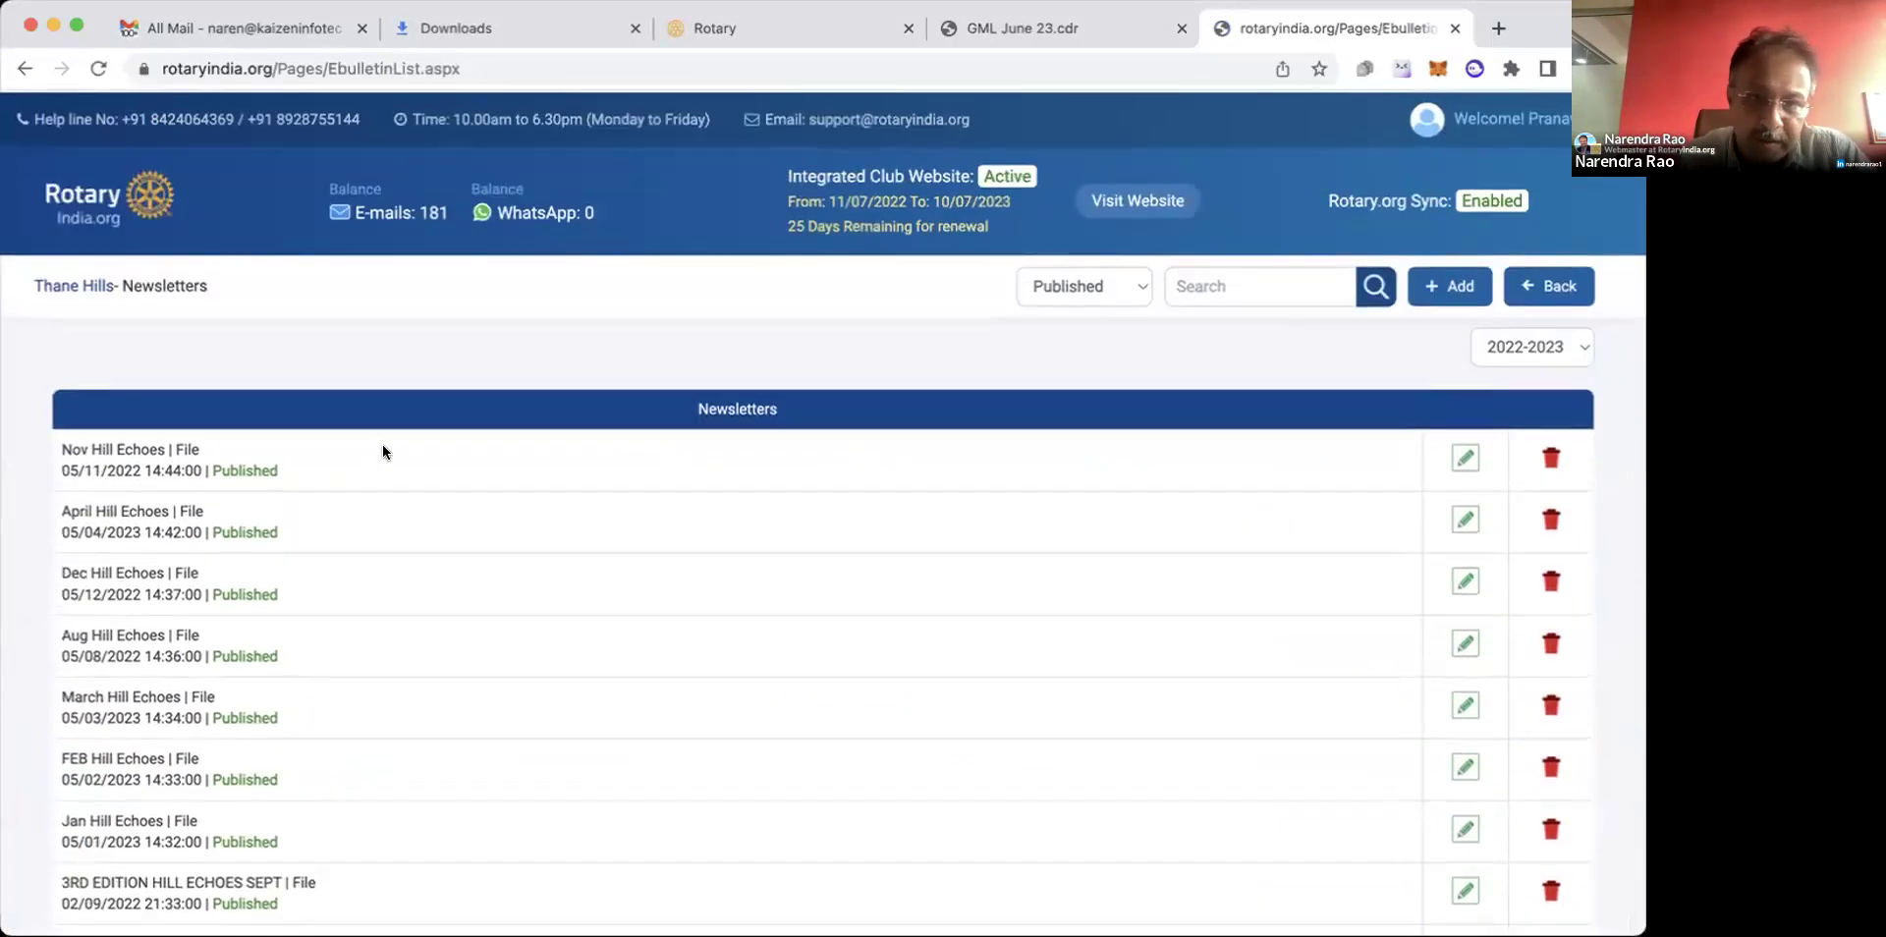
click(1054, 278)
click(1067, 302)
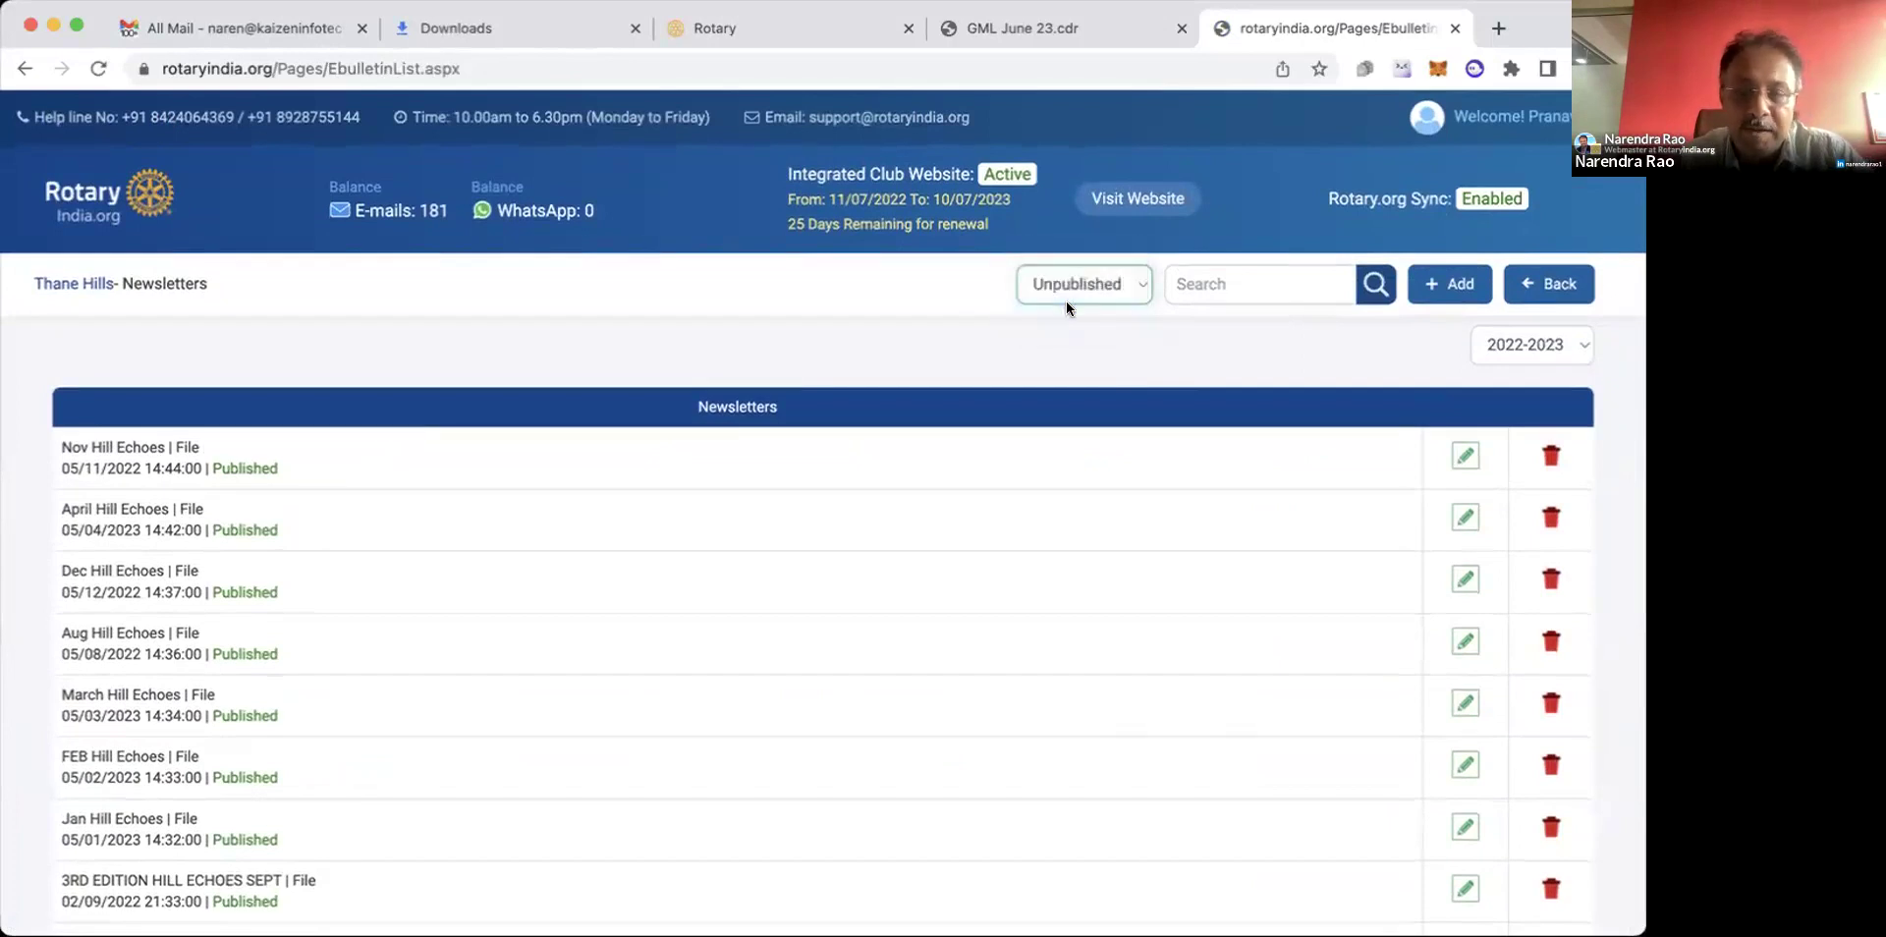
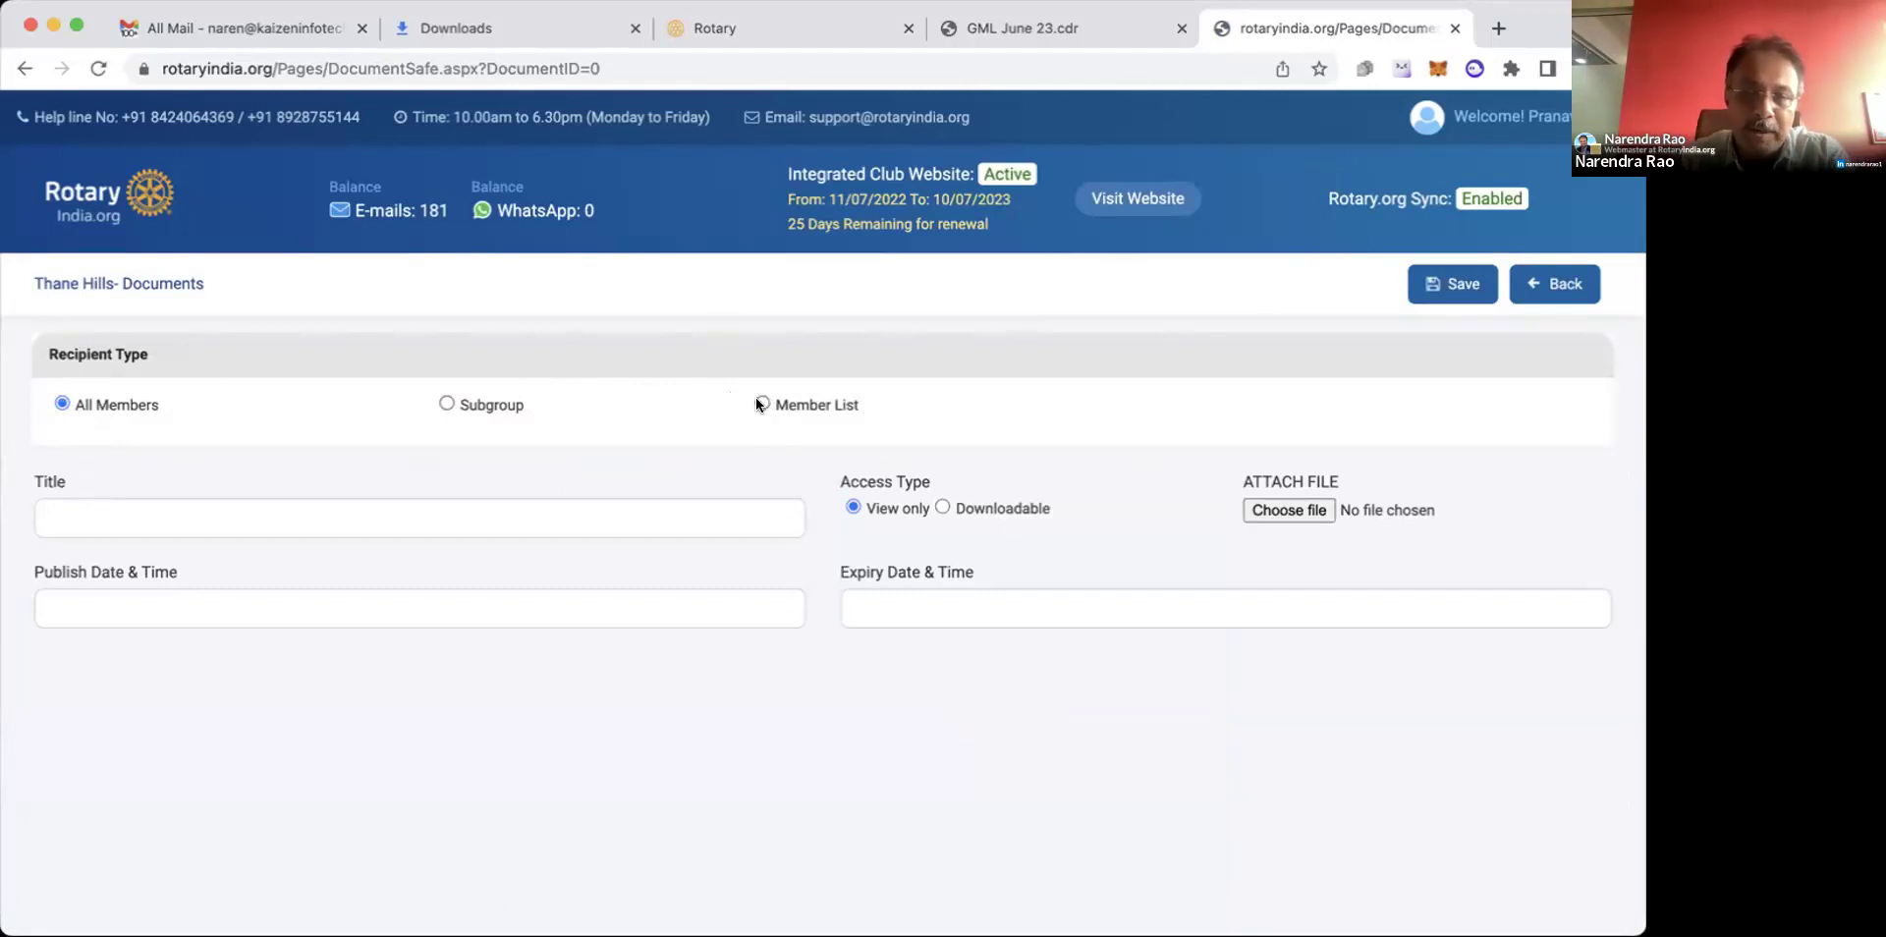
click(761, 403)
scroll(780, 763, down, 3)
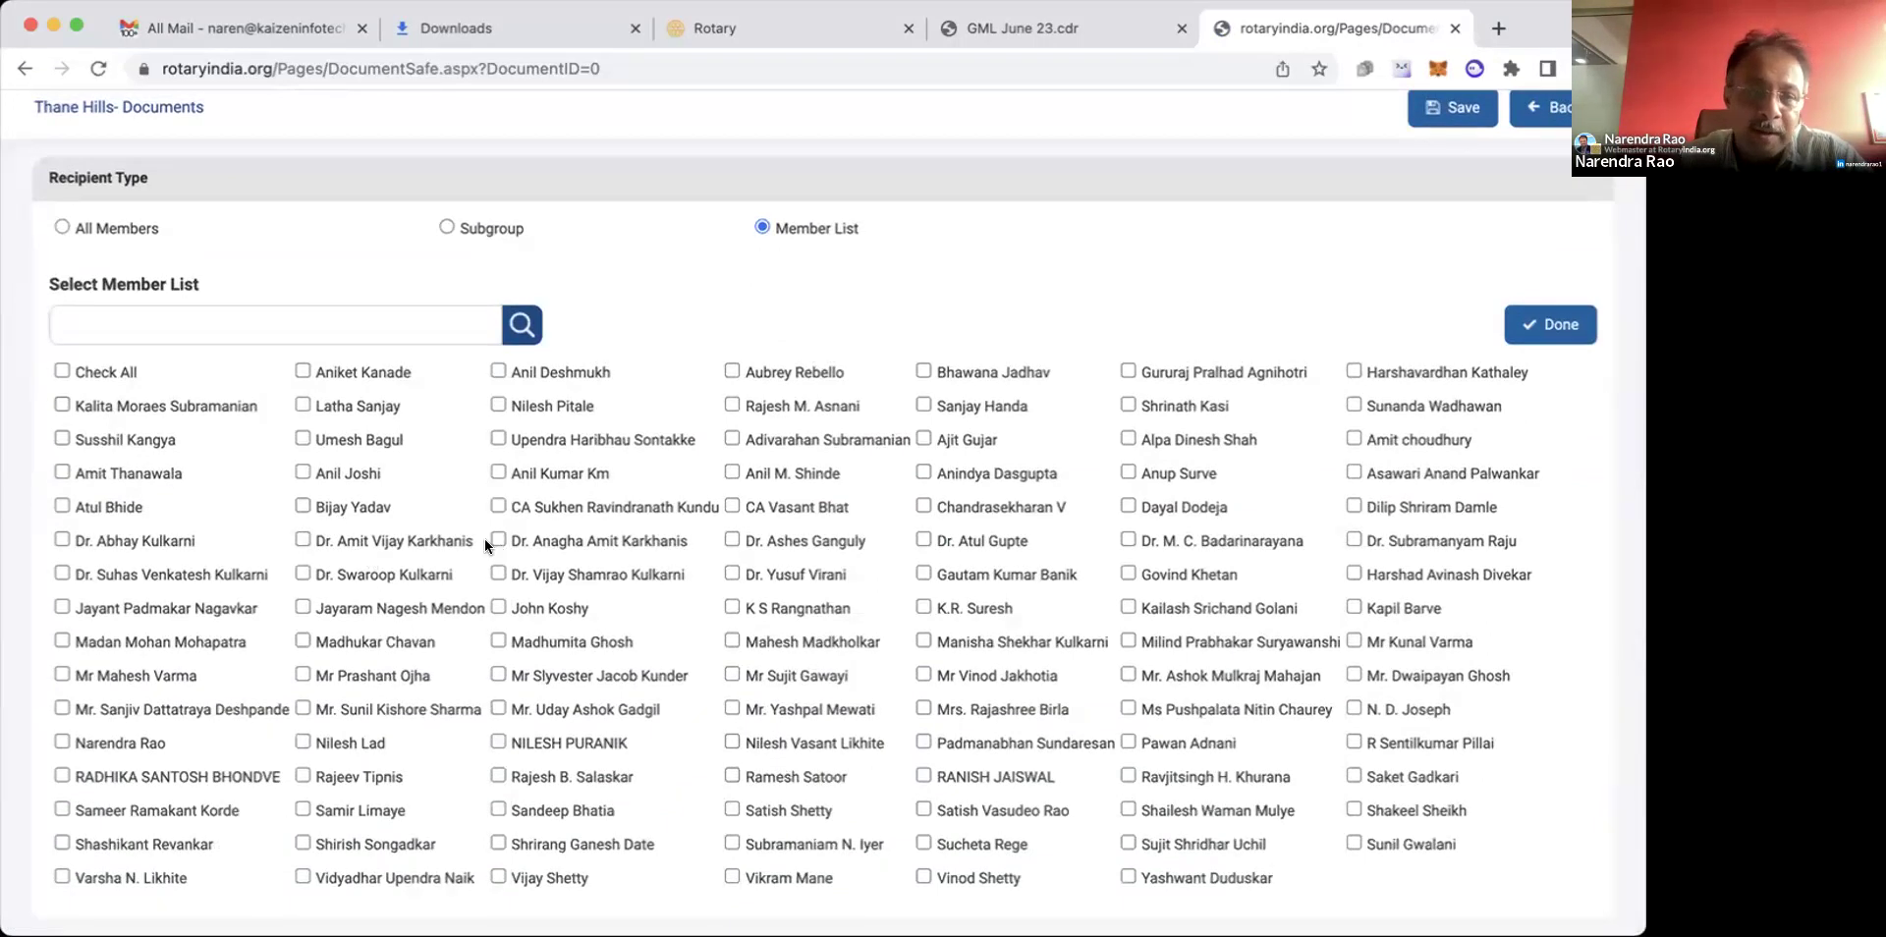
click(301, 506)
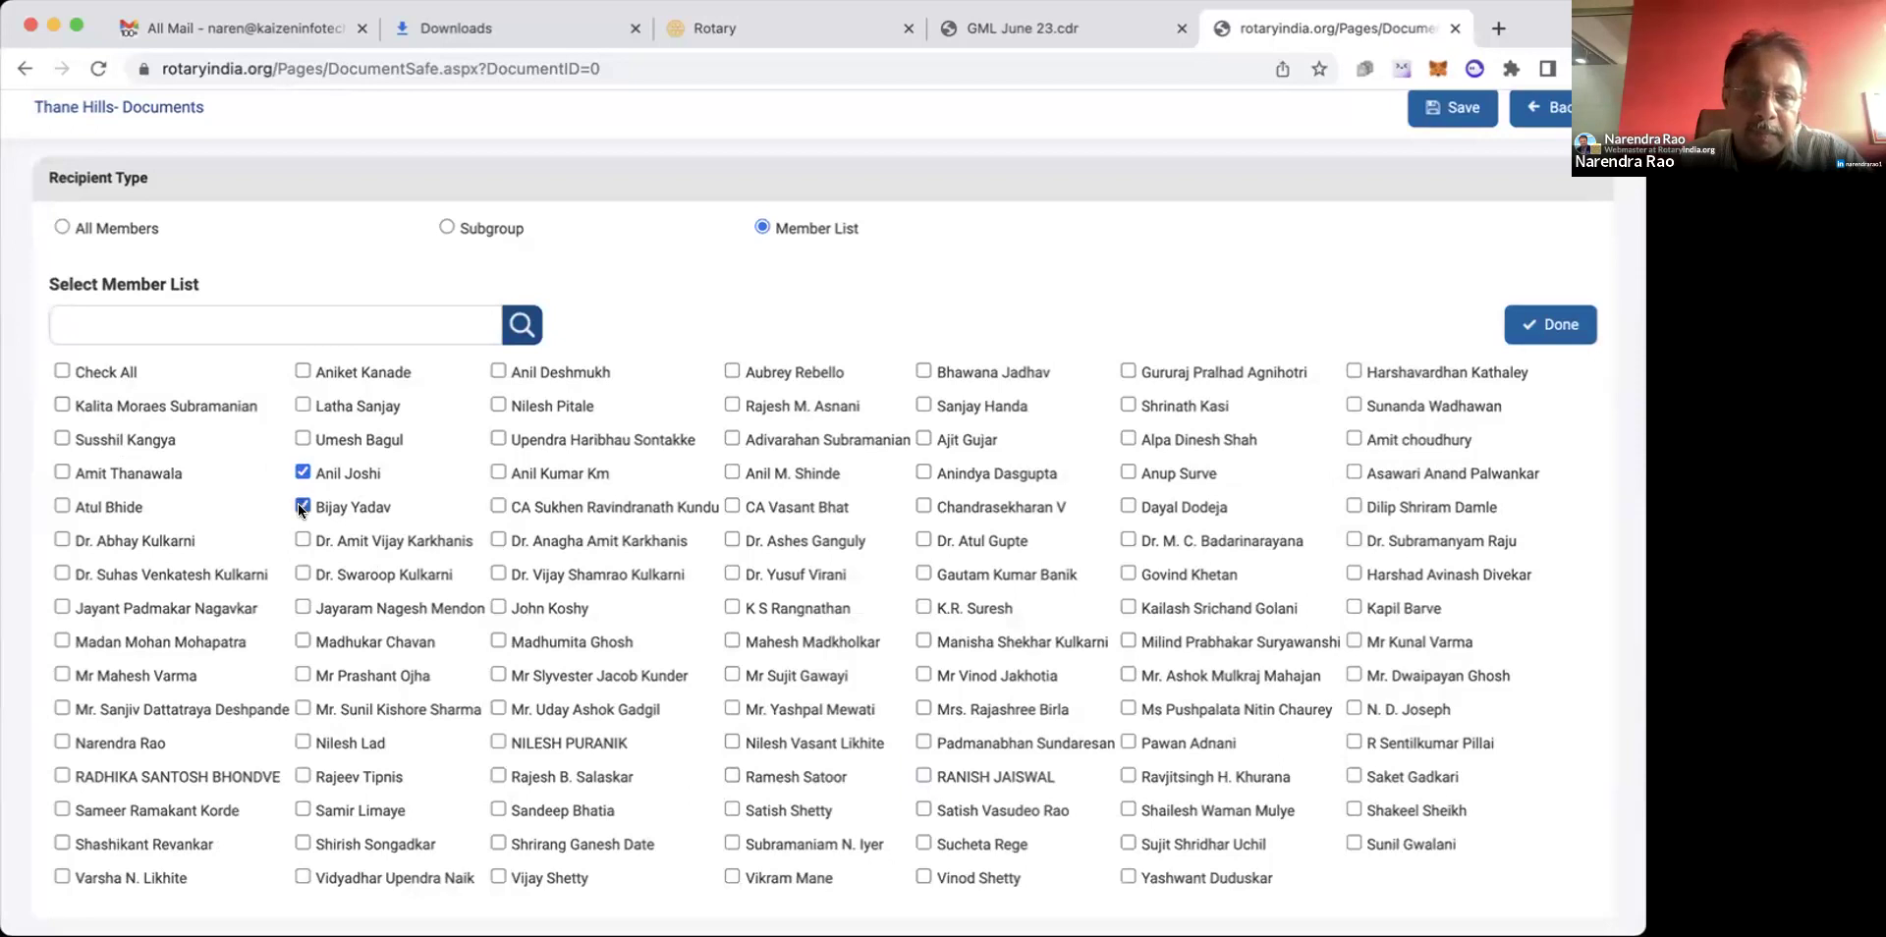
click(498, 472)
click(499, 404)
click(499, 371)
click(732, 370)
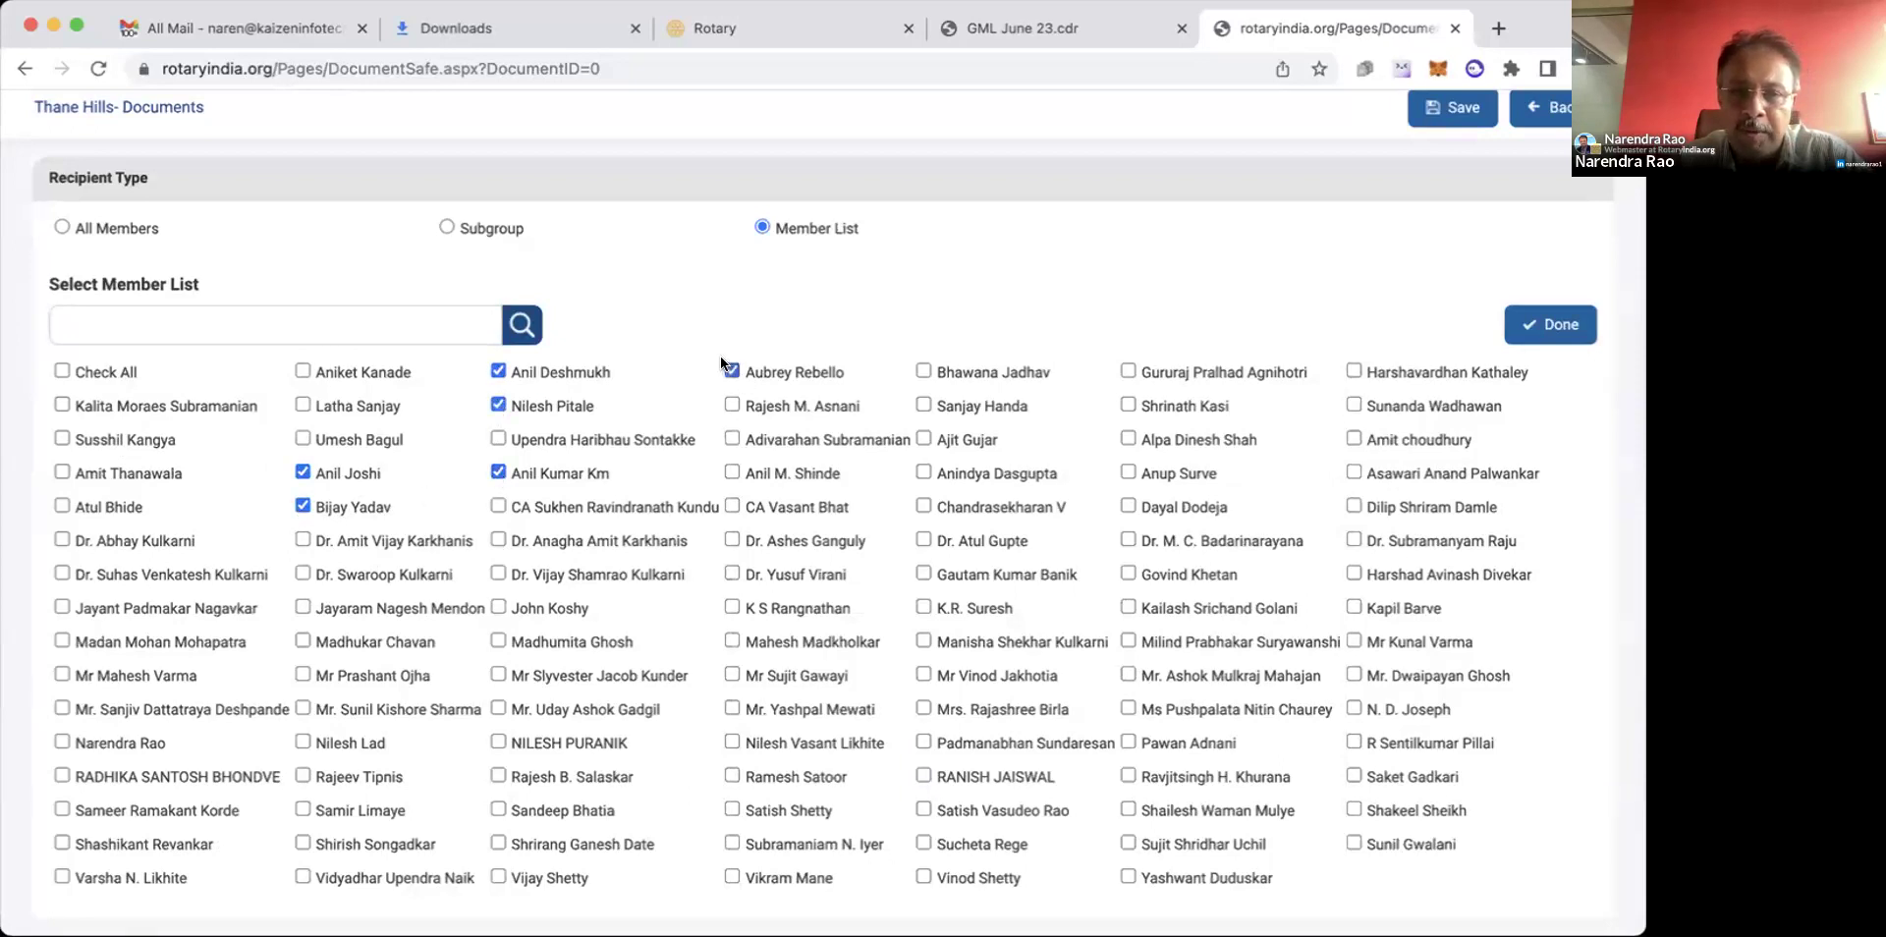
click(732, 404)
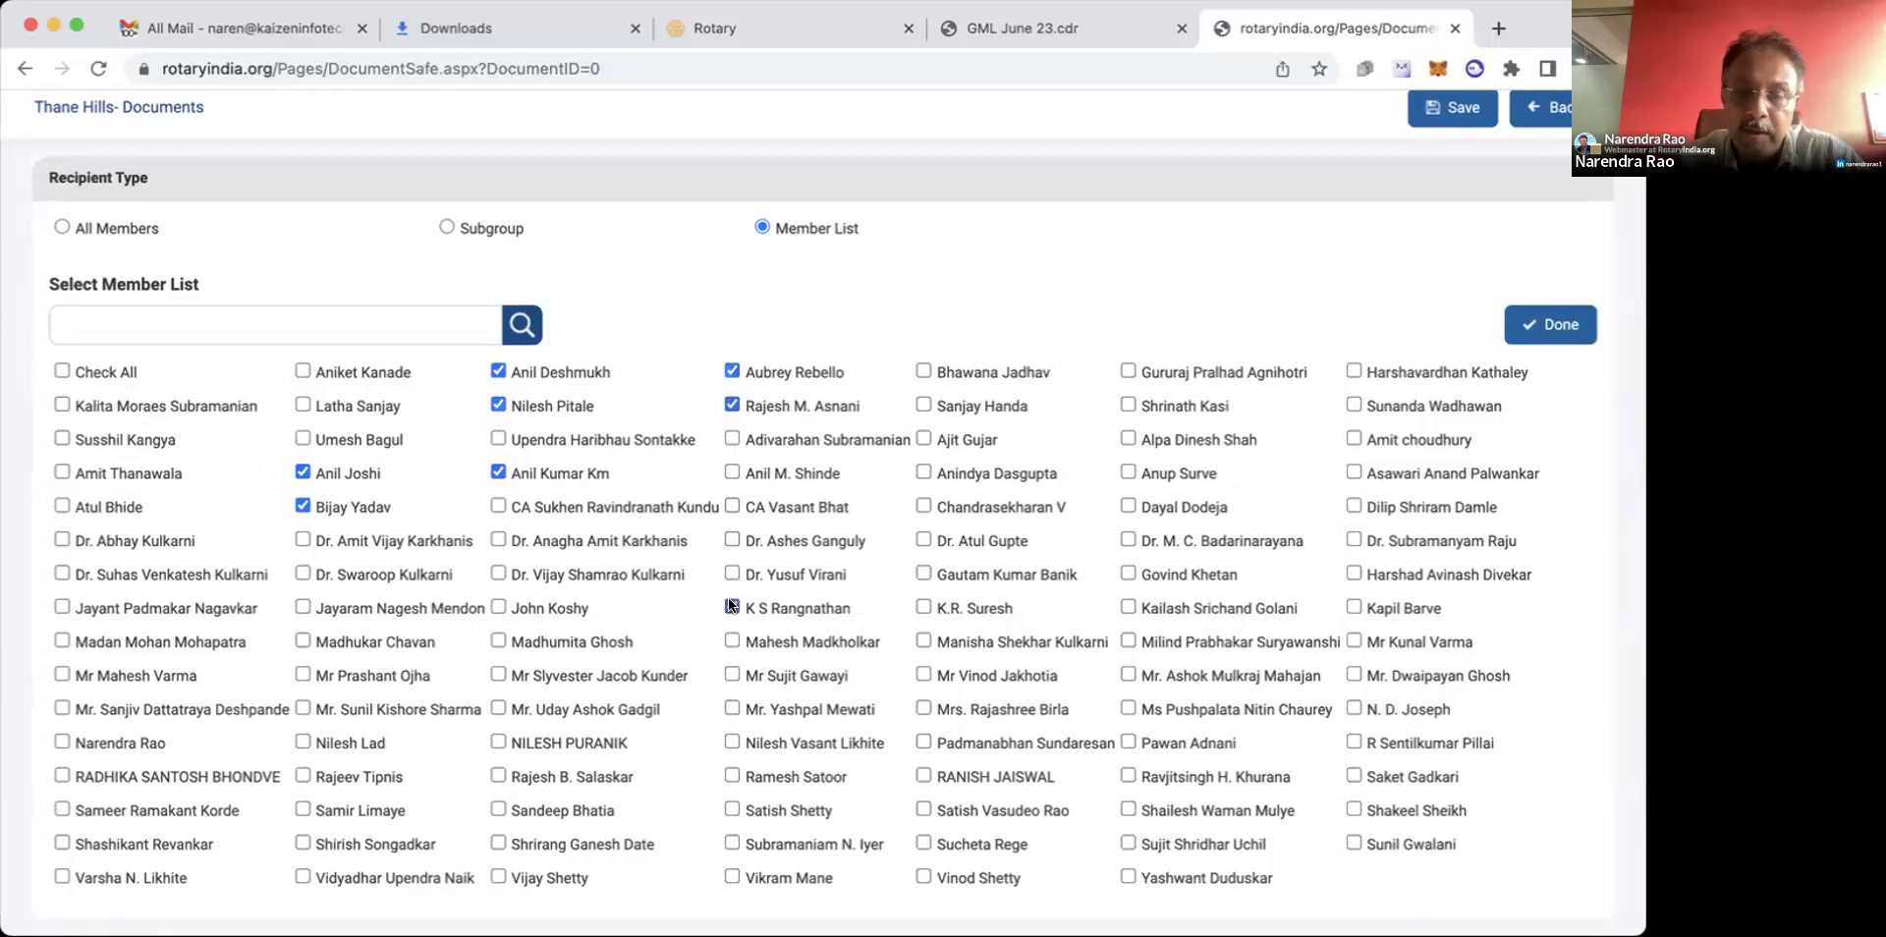
click(732, 505)
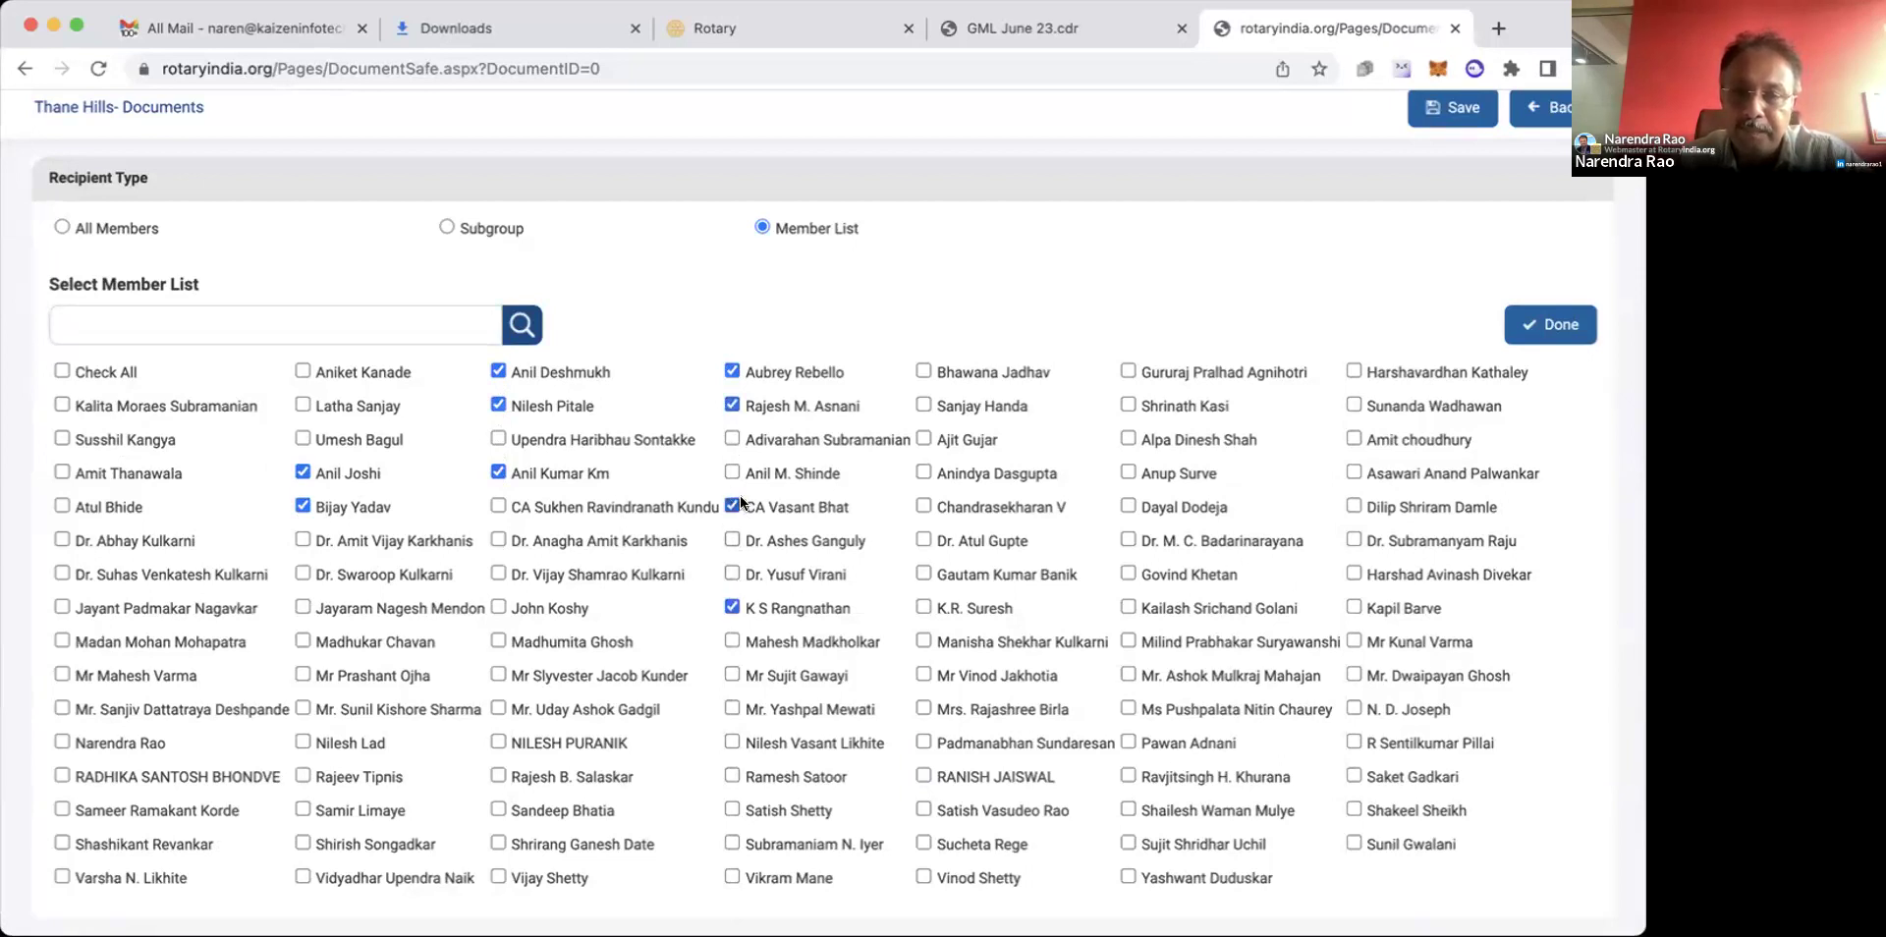
click(923, 538)
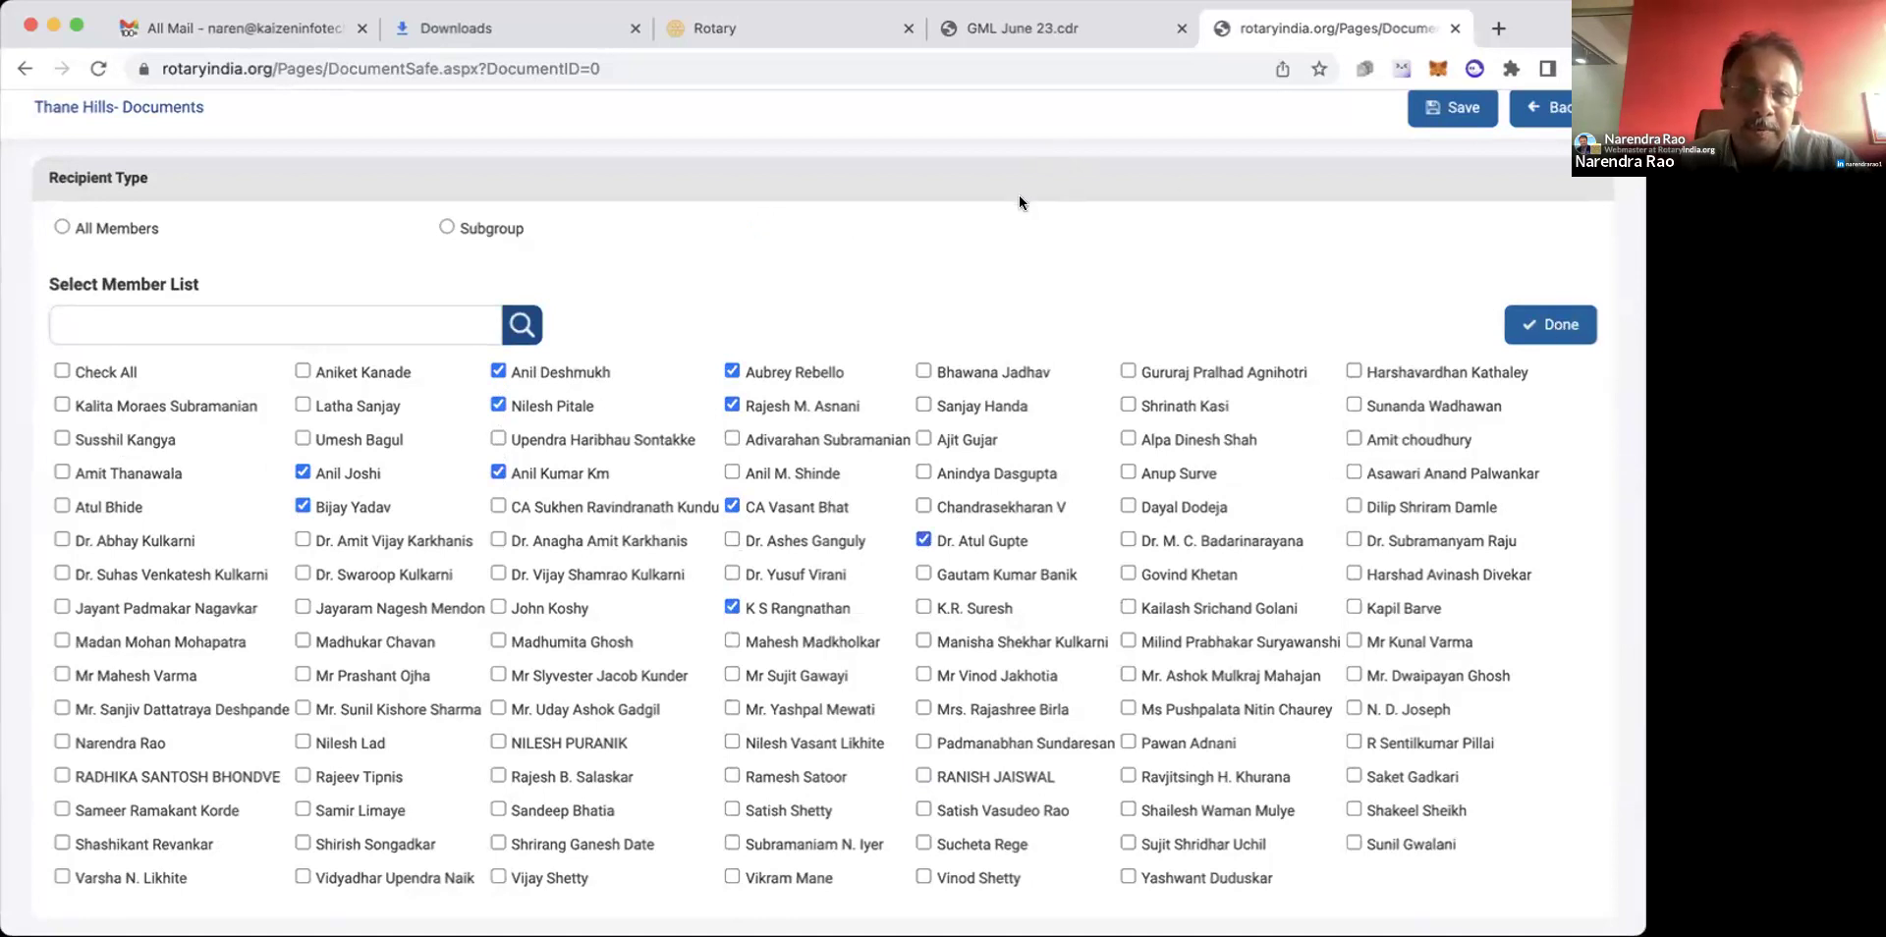
scroll(845, 499, up, 4)
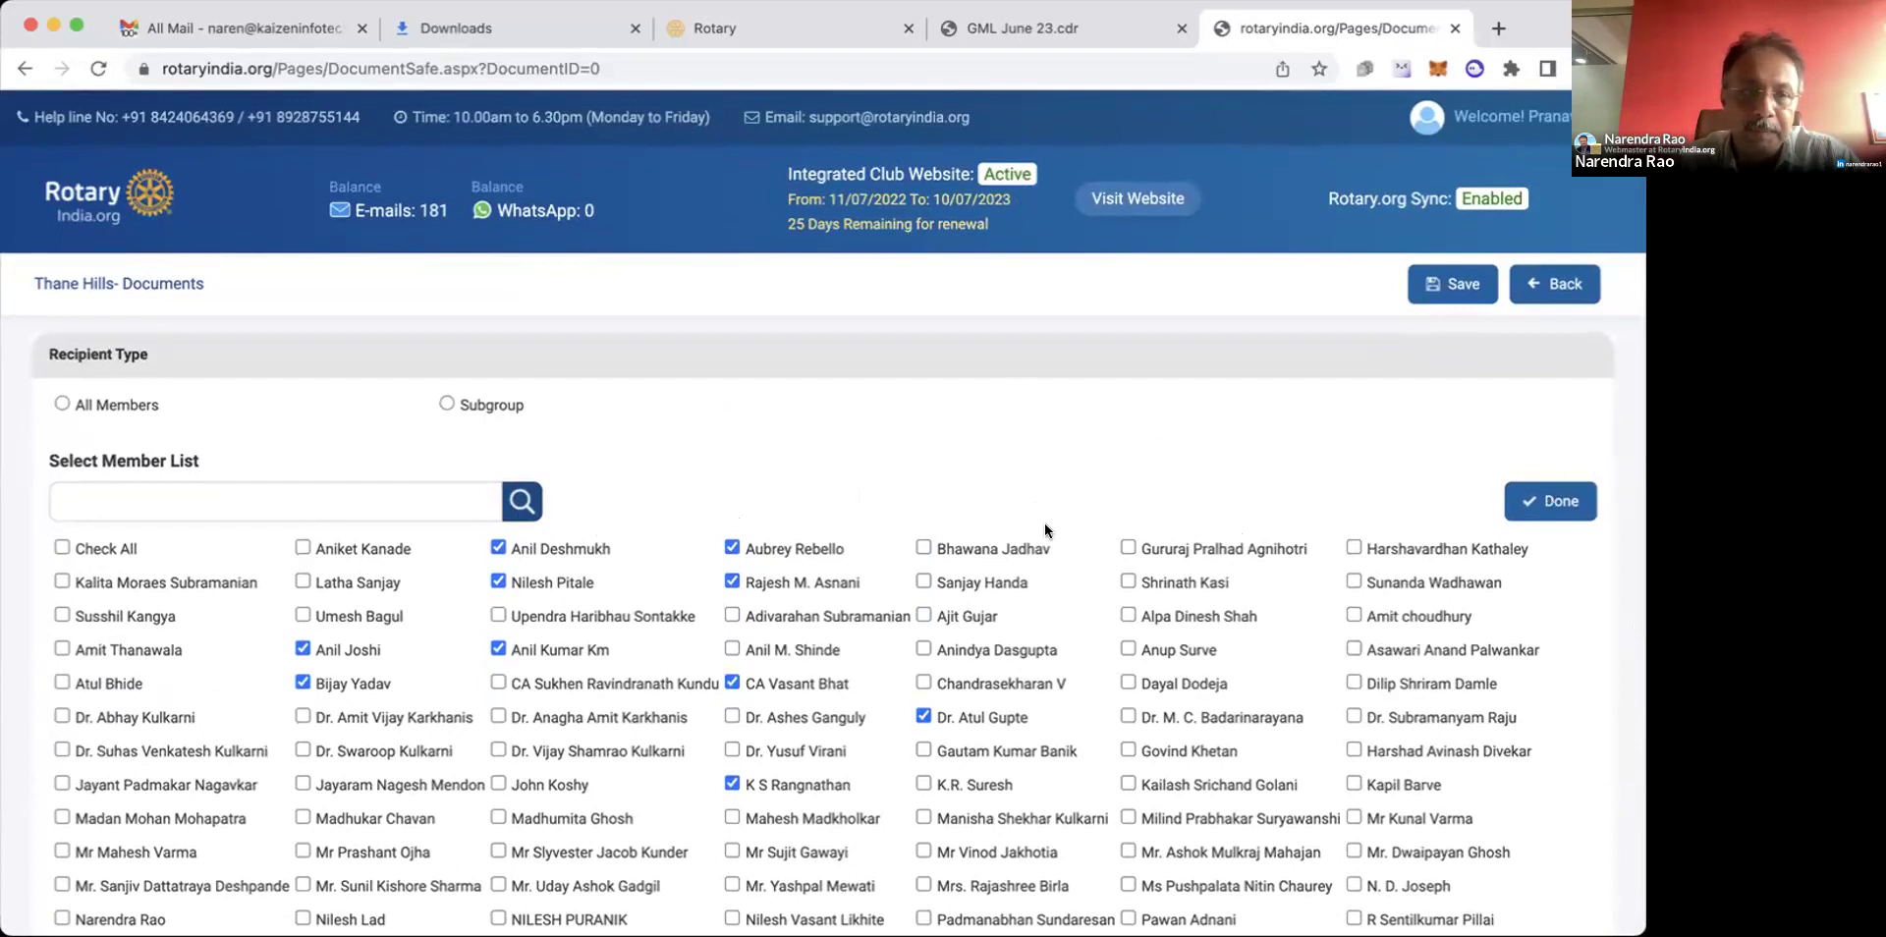
click(1550, 283)
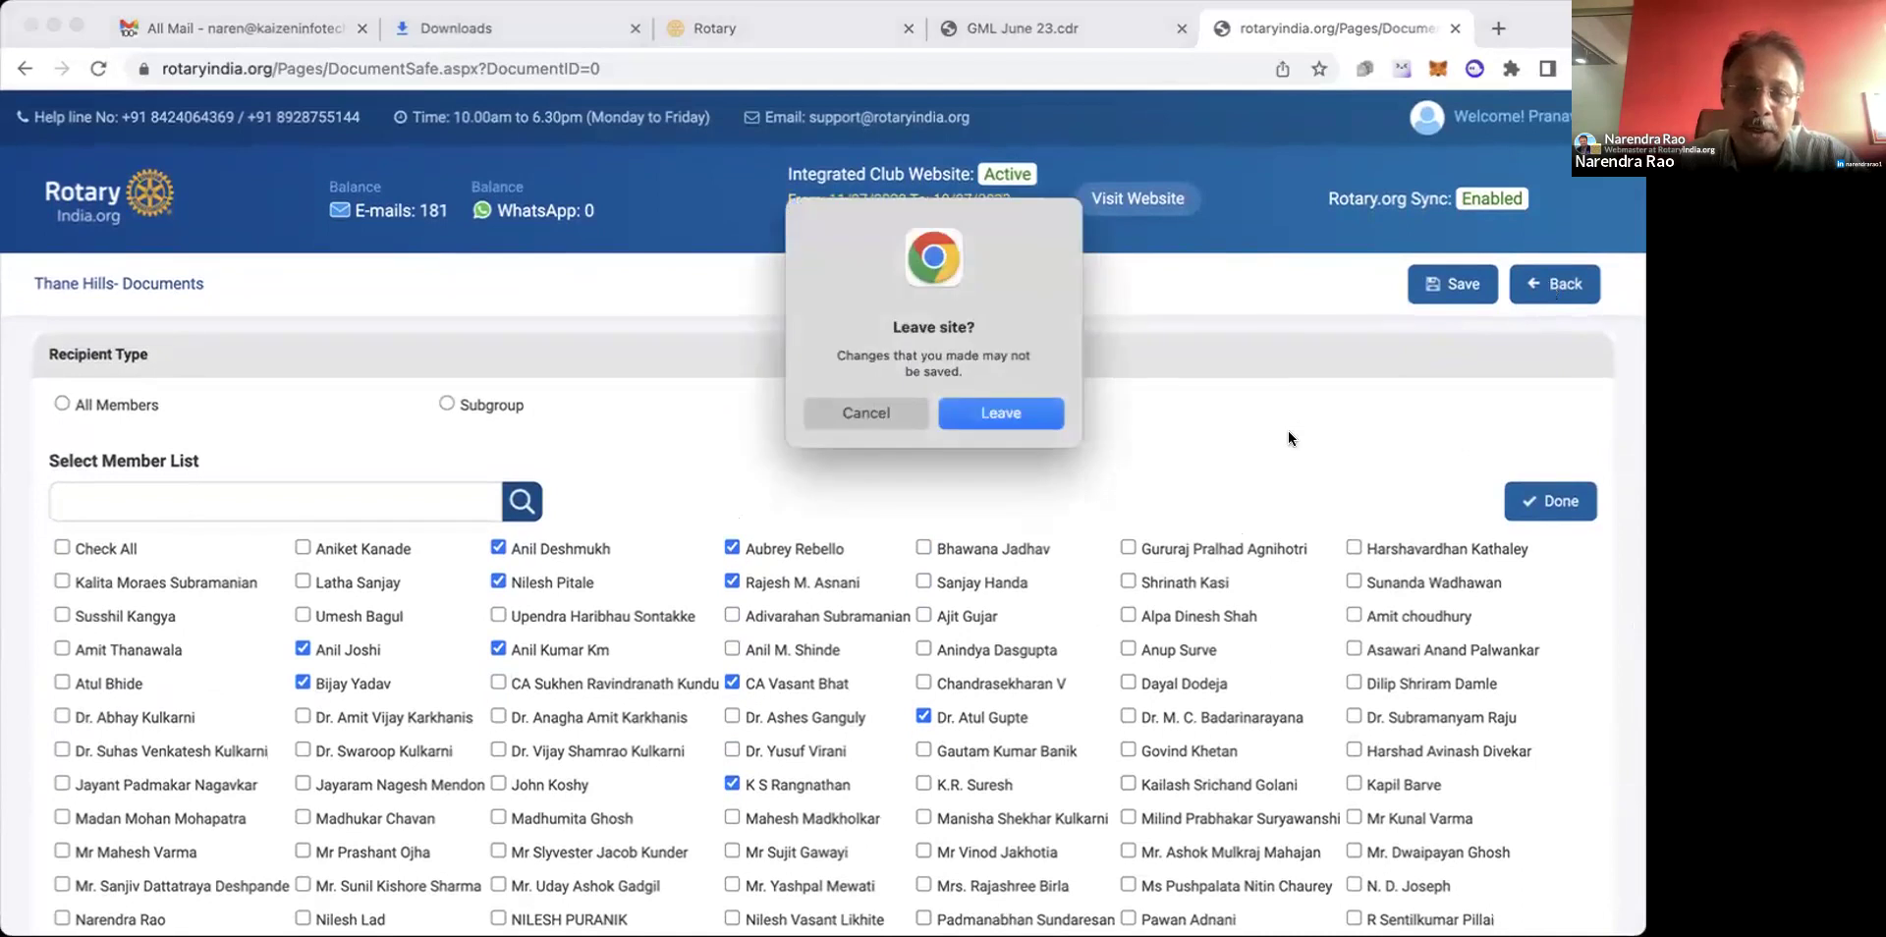
click(1017, 416)
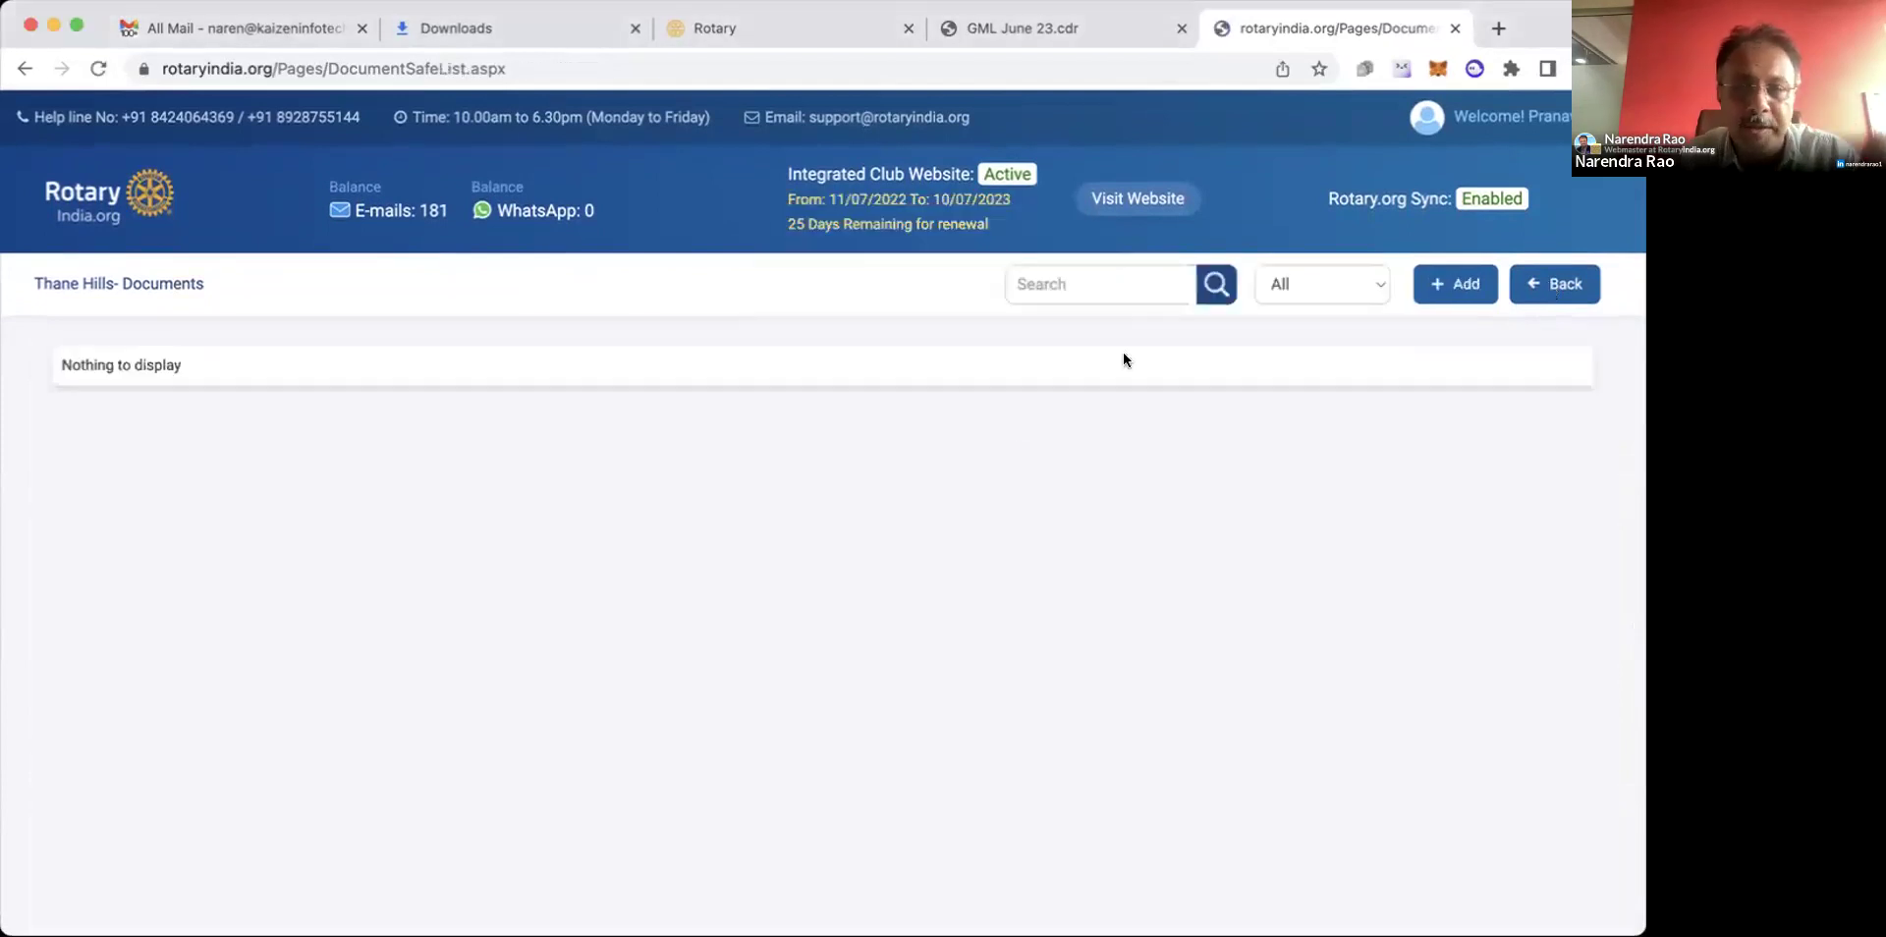
click(1444, 284)
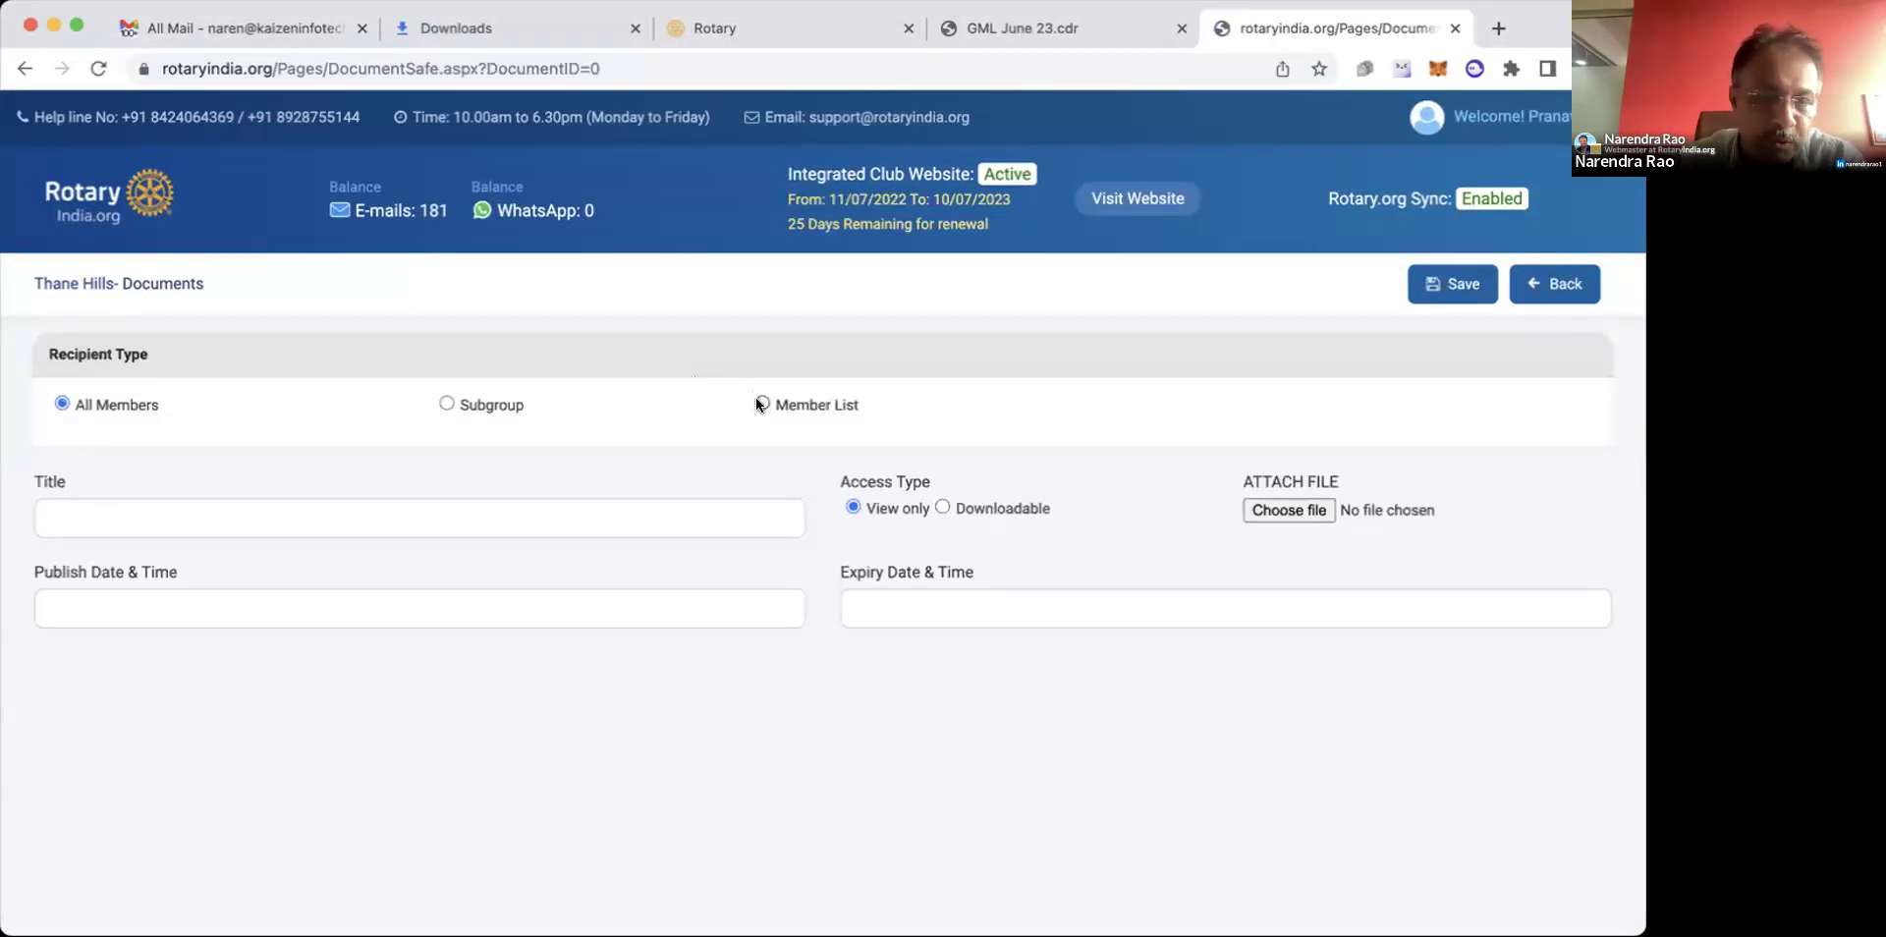
click(584, 508)
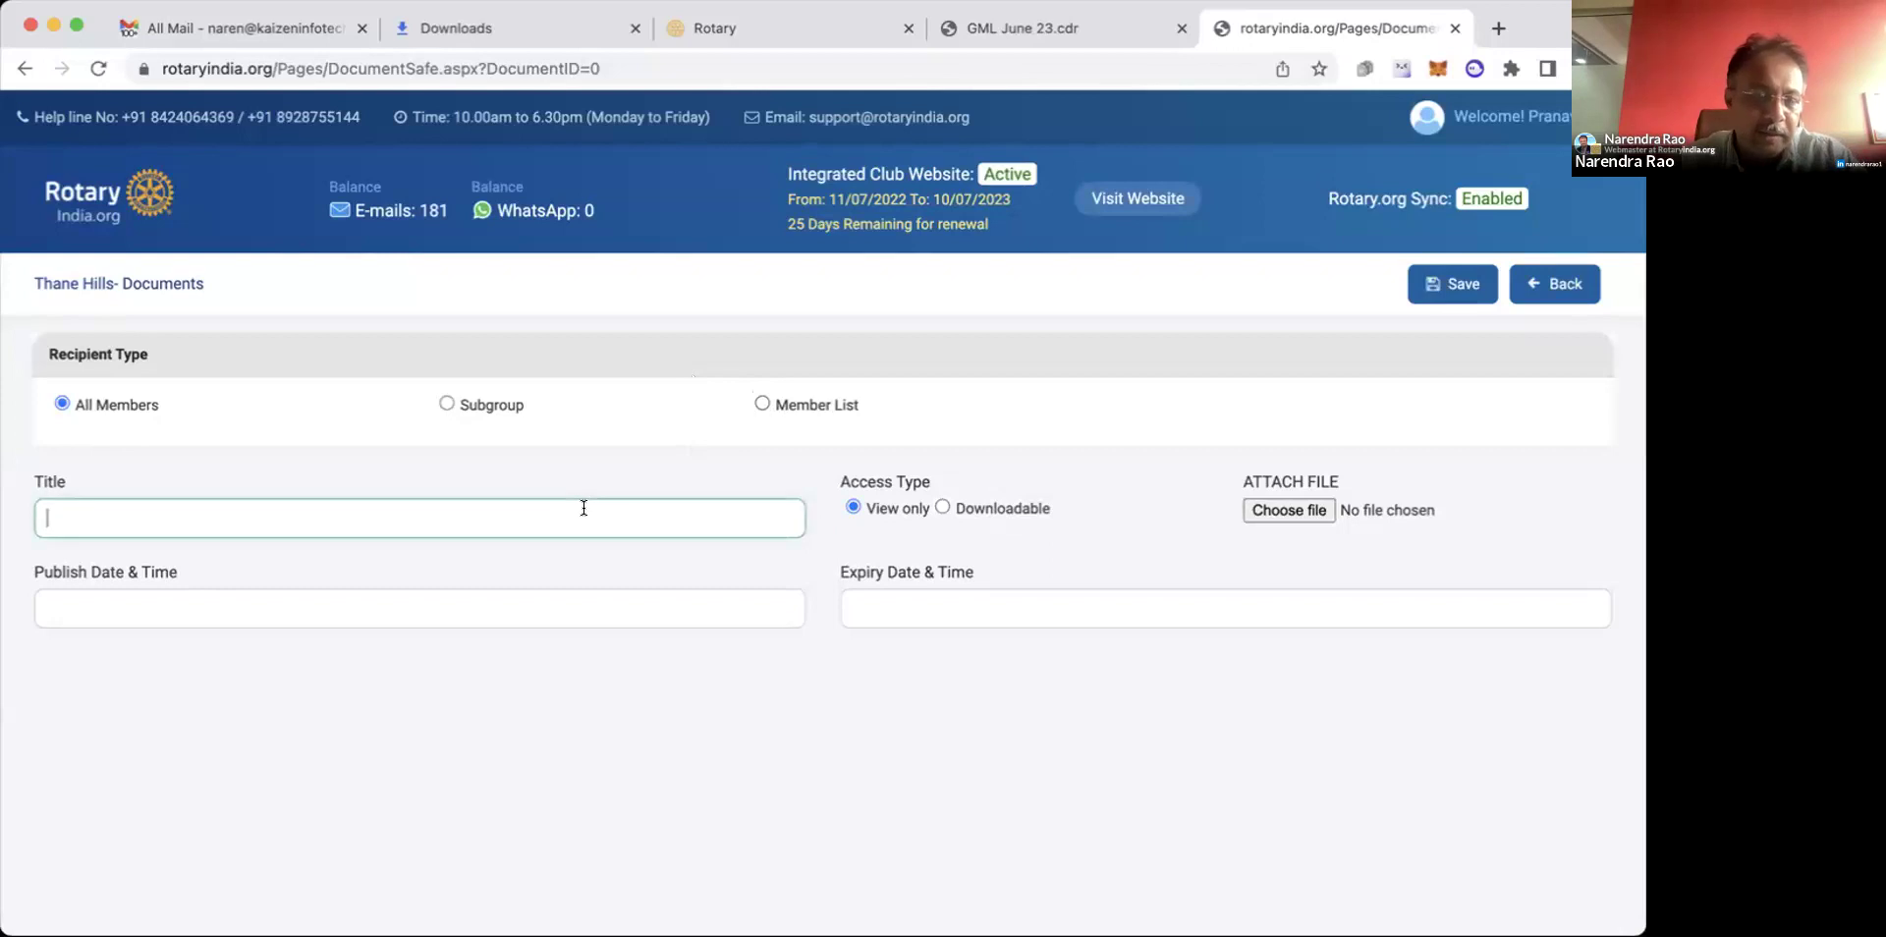
click(761, 403)
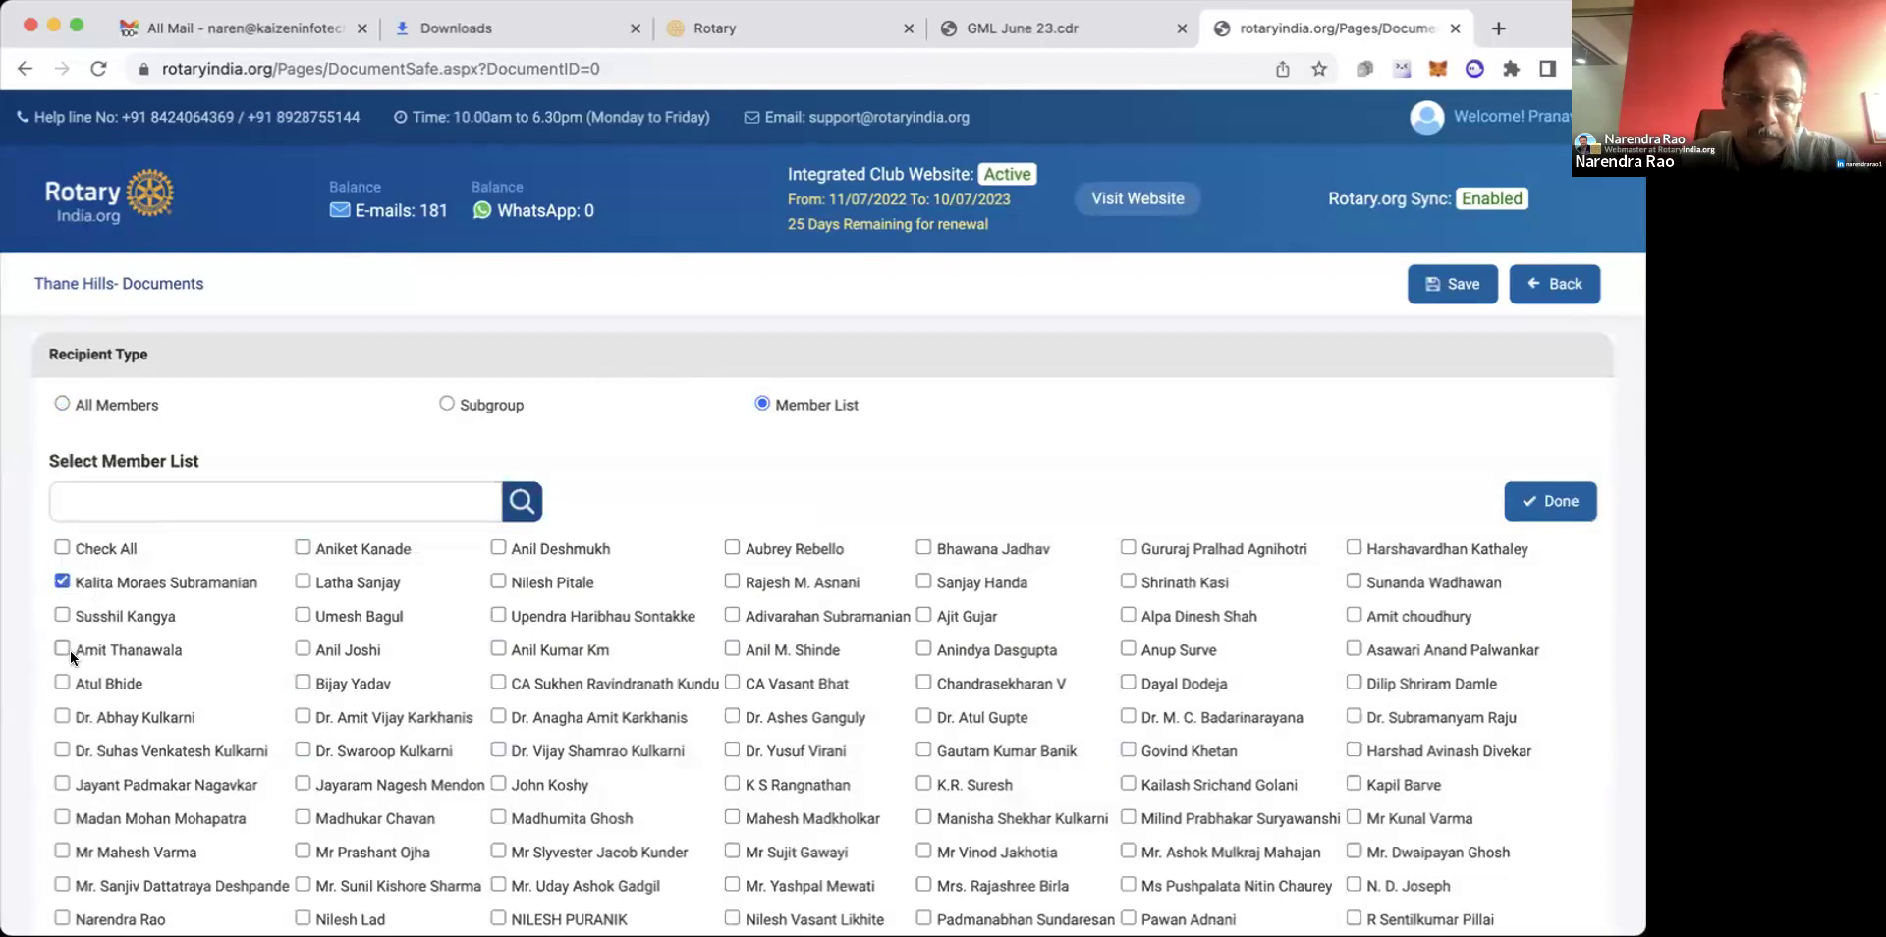
click(62, 782)
scroll(62, 780, down, 2)
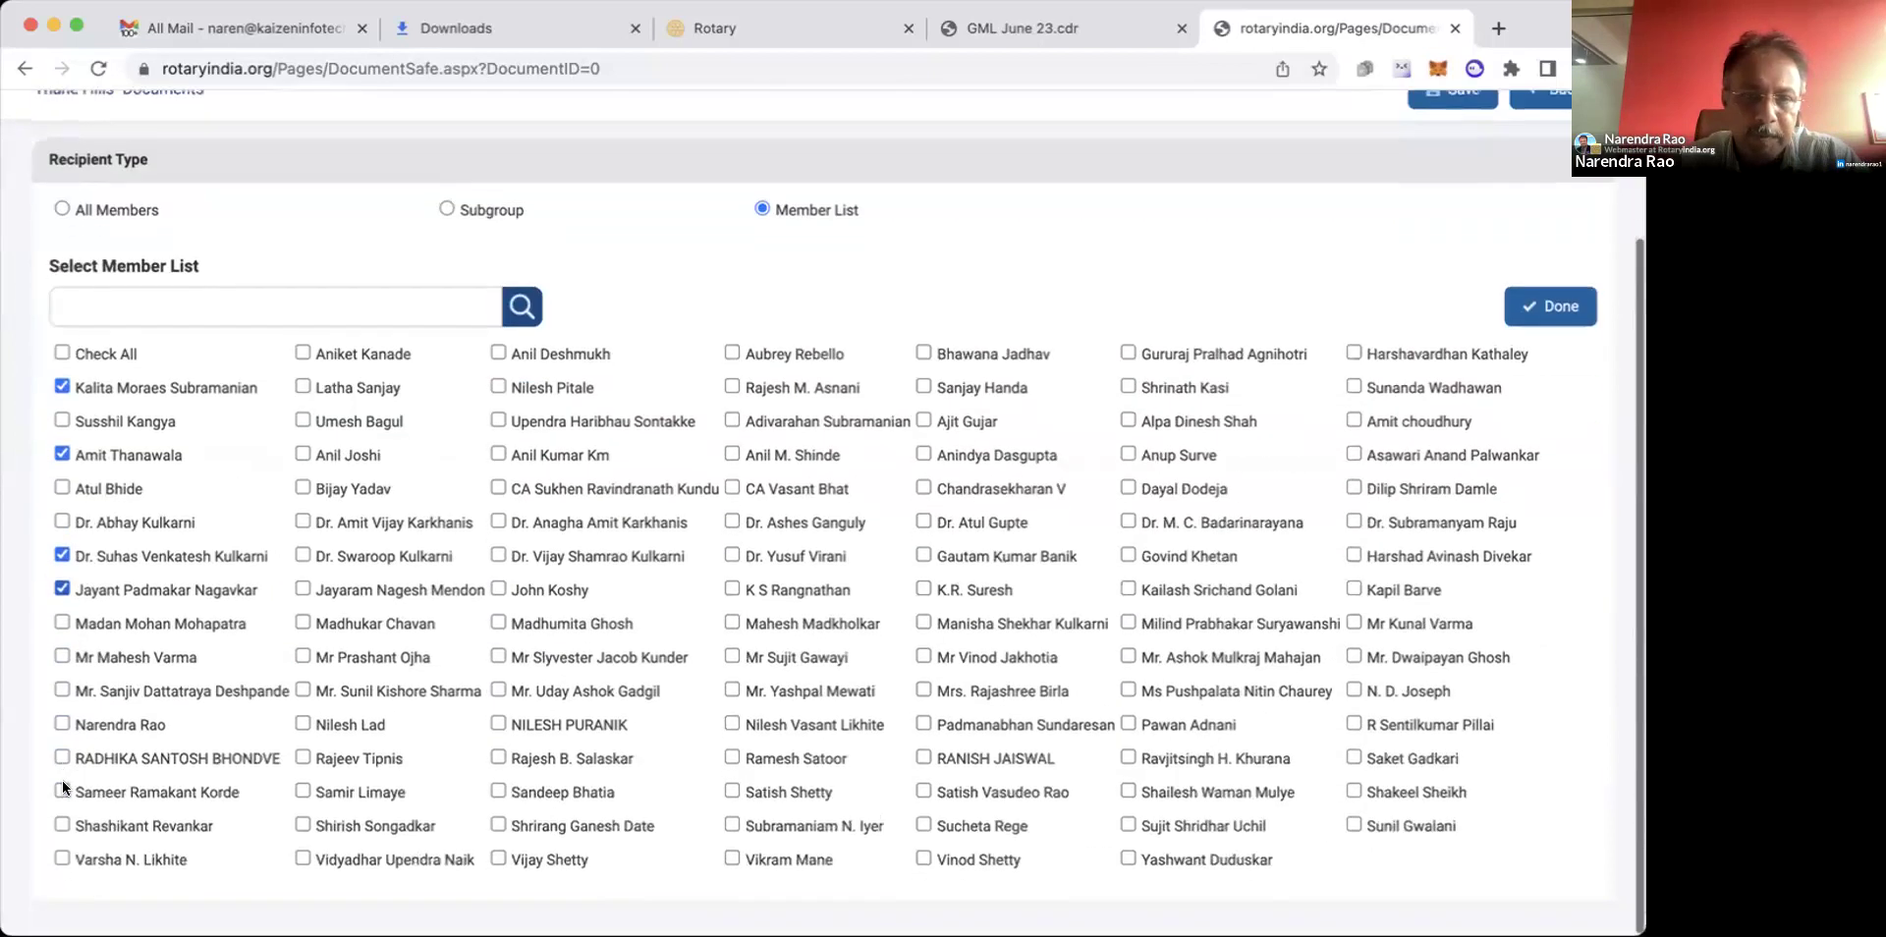
click(57, 804)
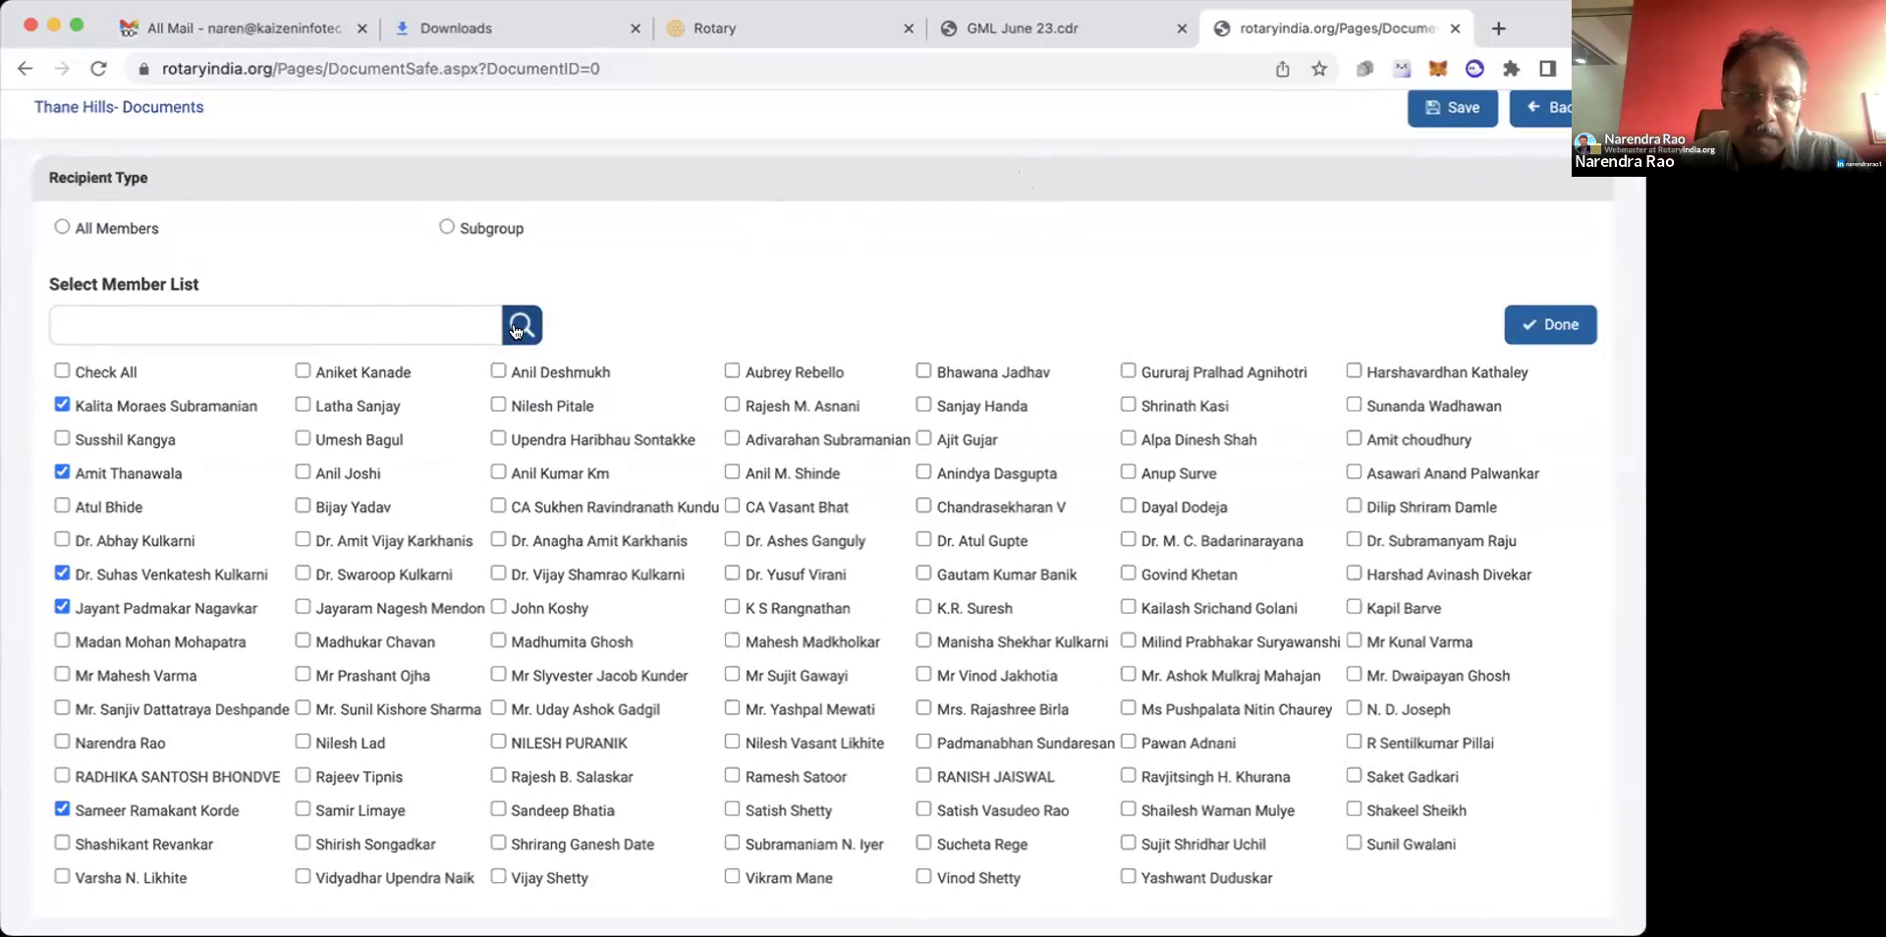
scroll(1241, 403, up, 3)
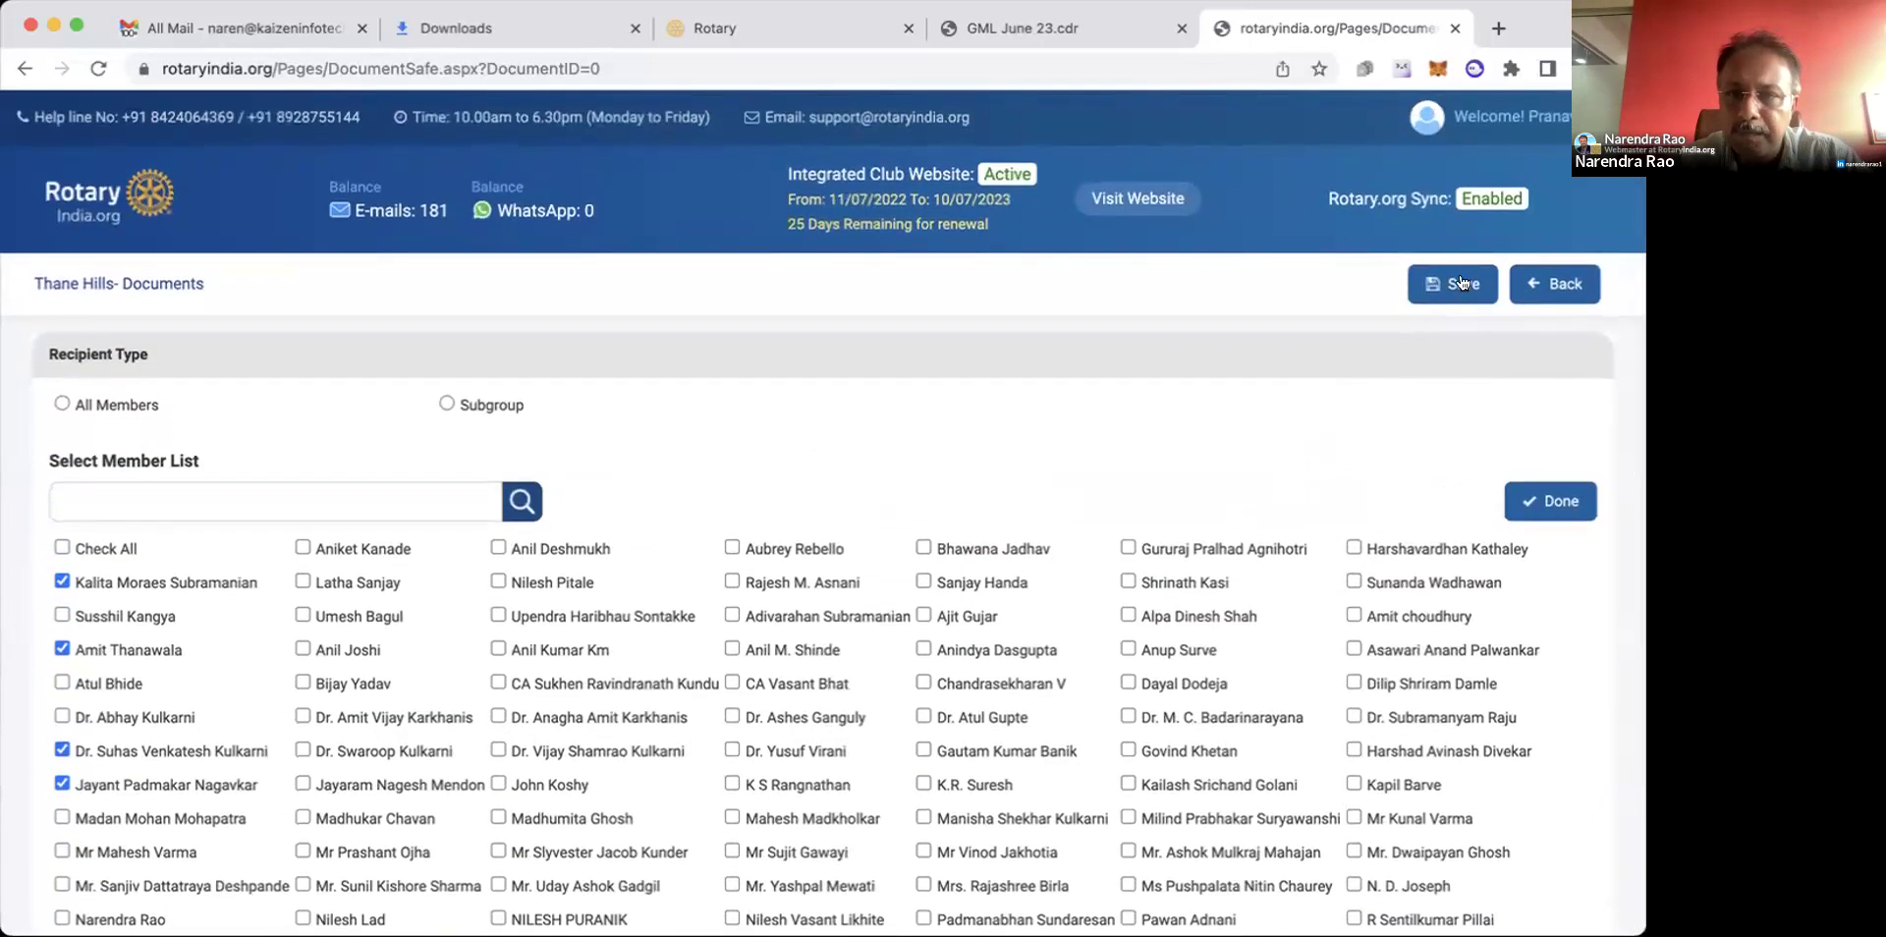
click(1552, 289)
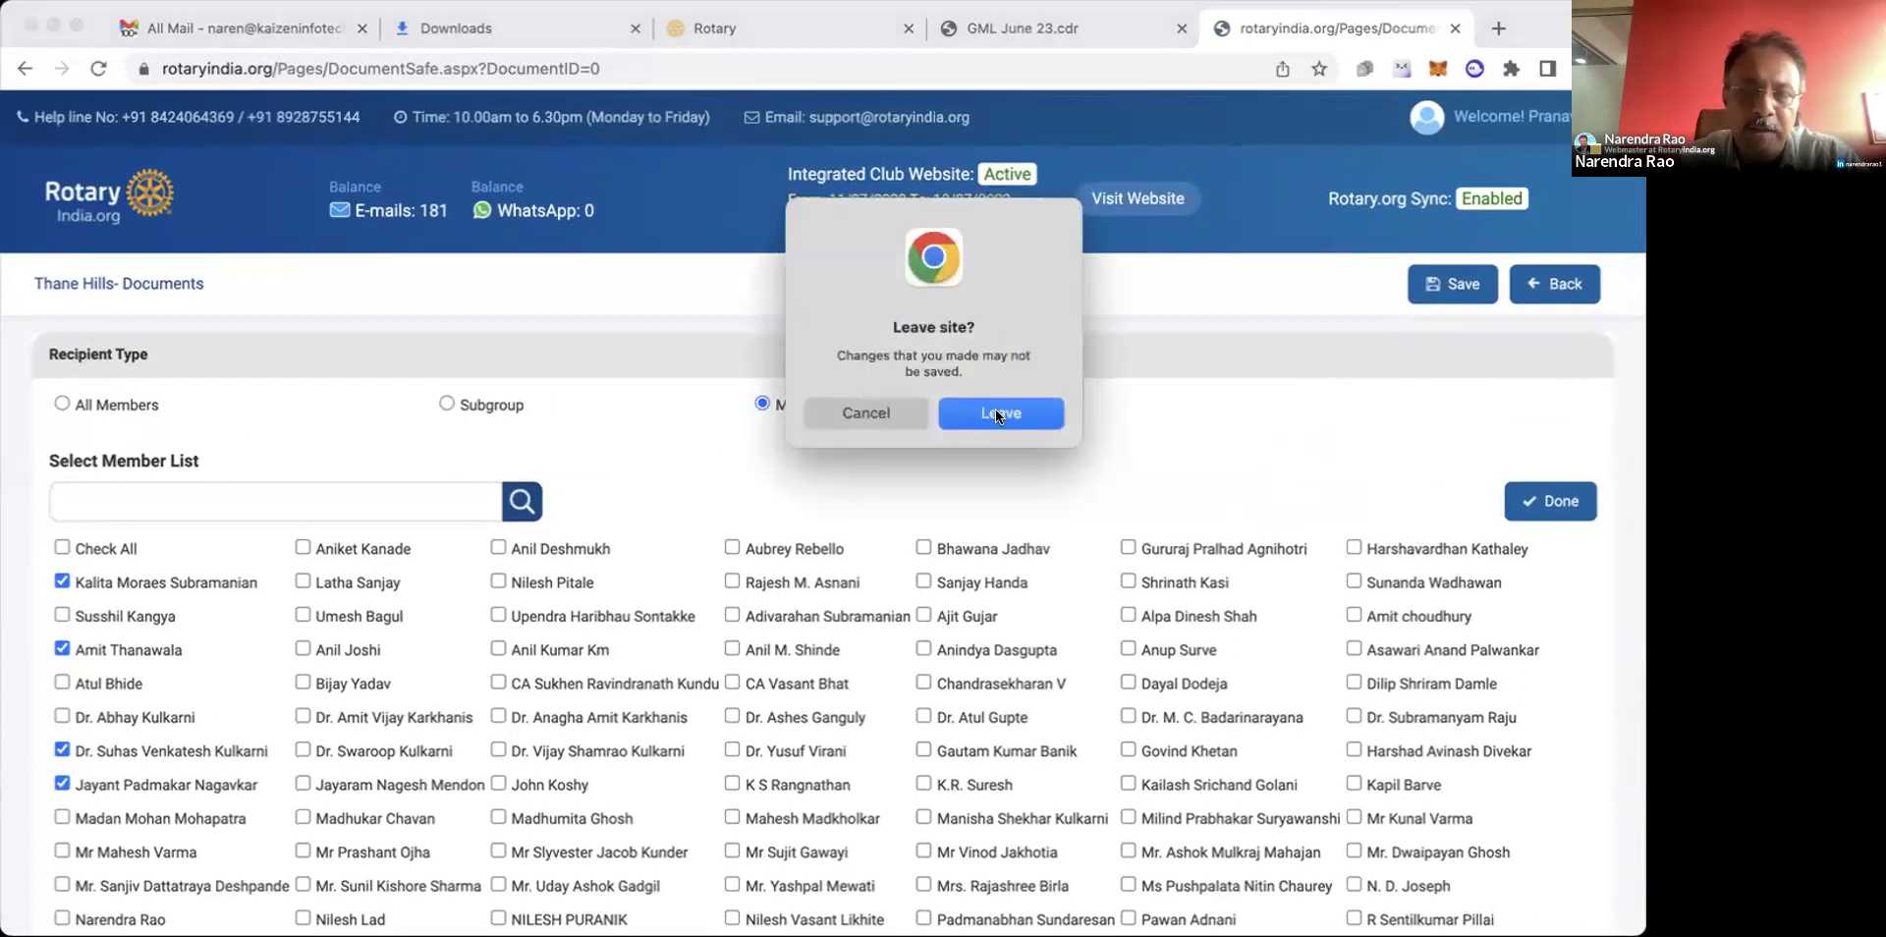
click(995, 410)
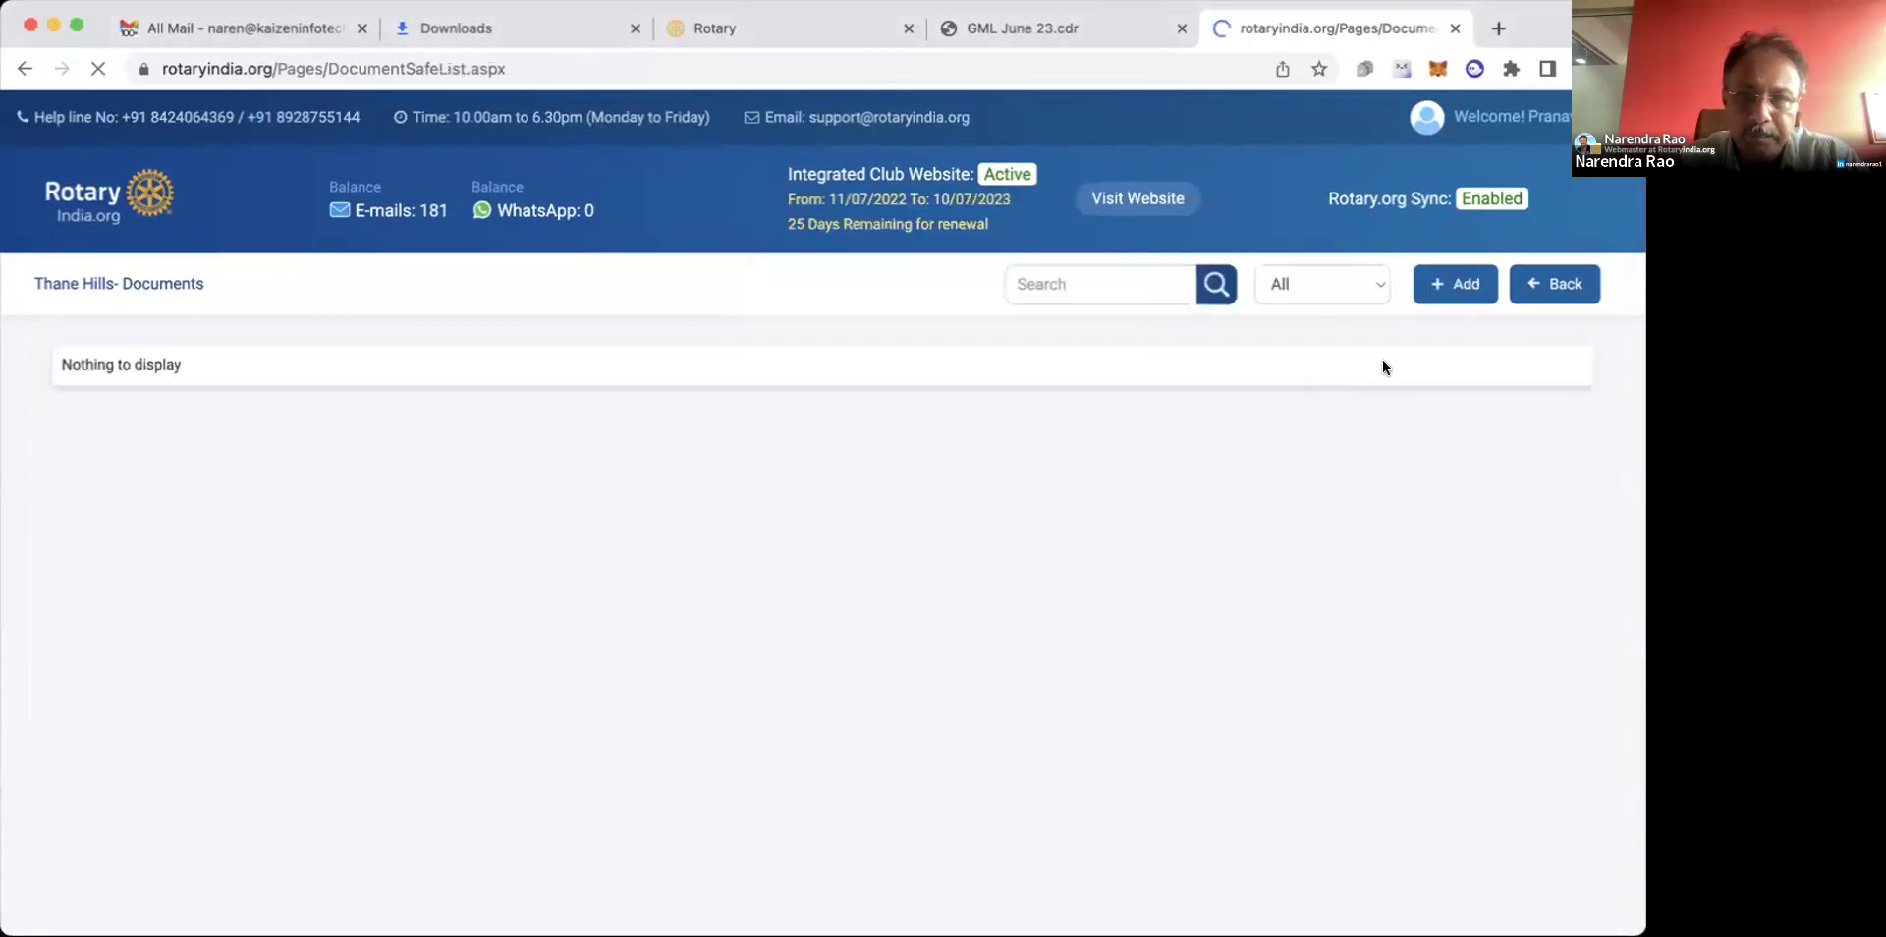
Add a document for all members titled "Admin Manual of Rotary India" with the access type Downloadable.
click(1444, 287)
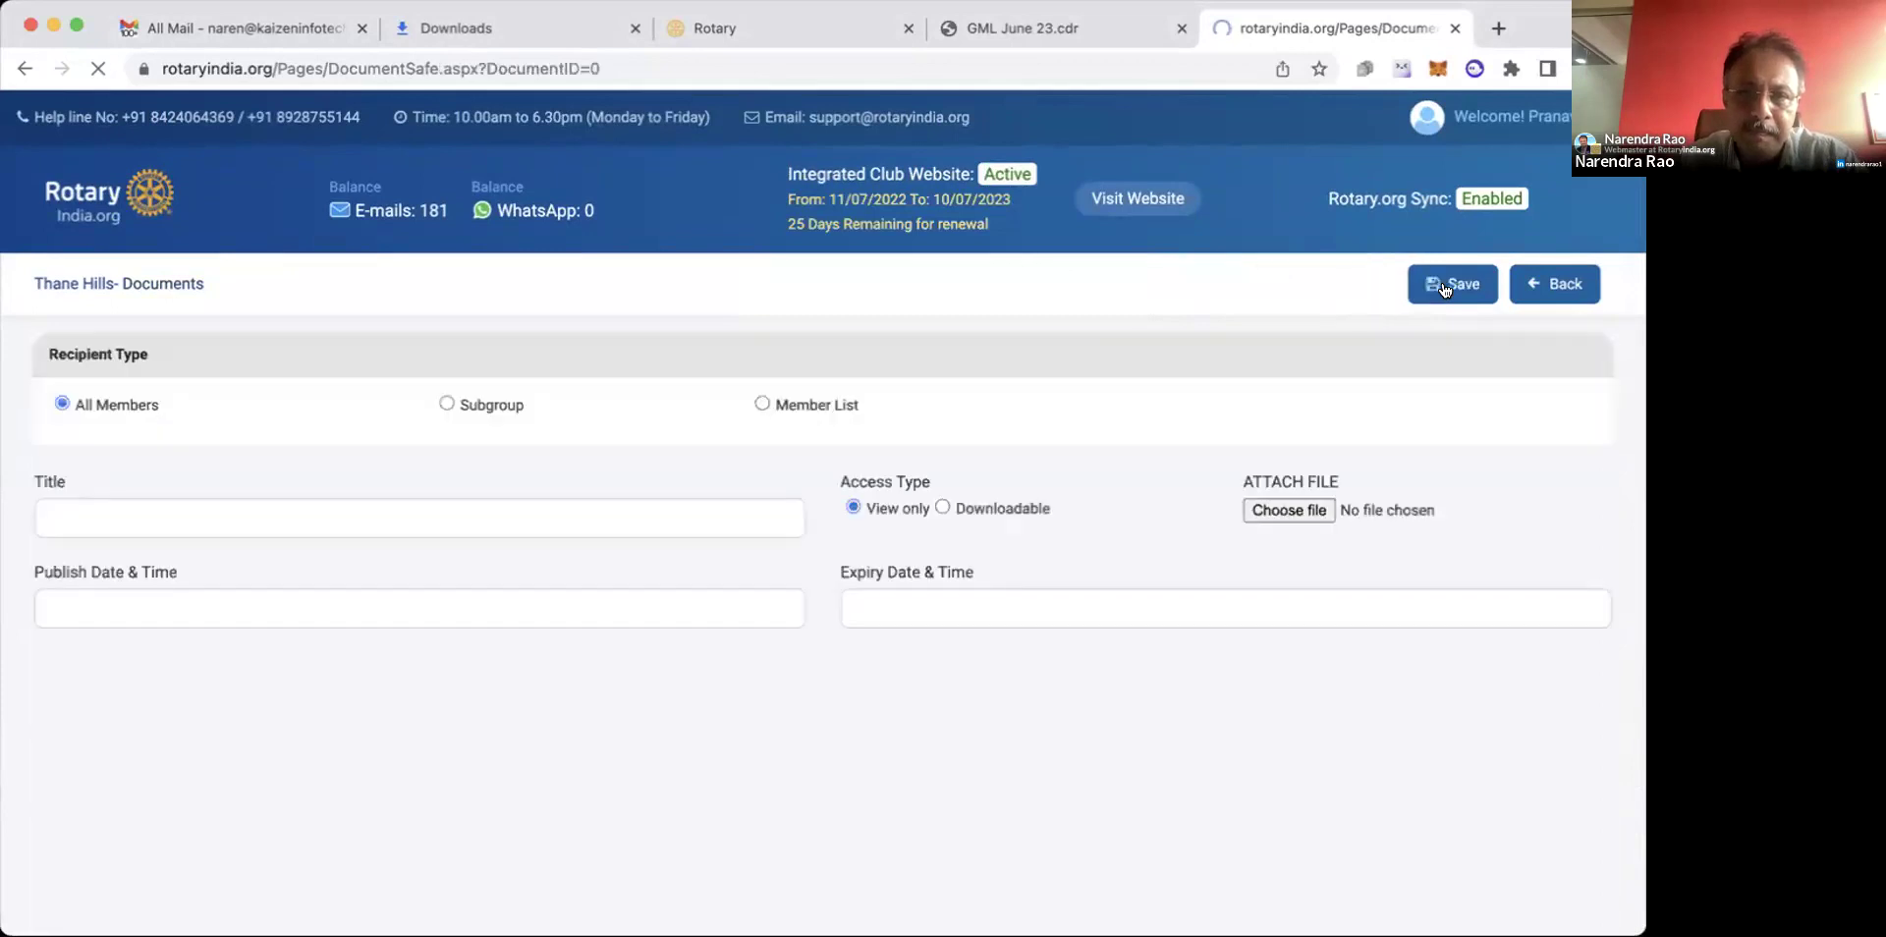
click(289, 506)
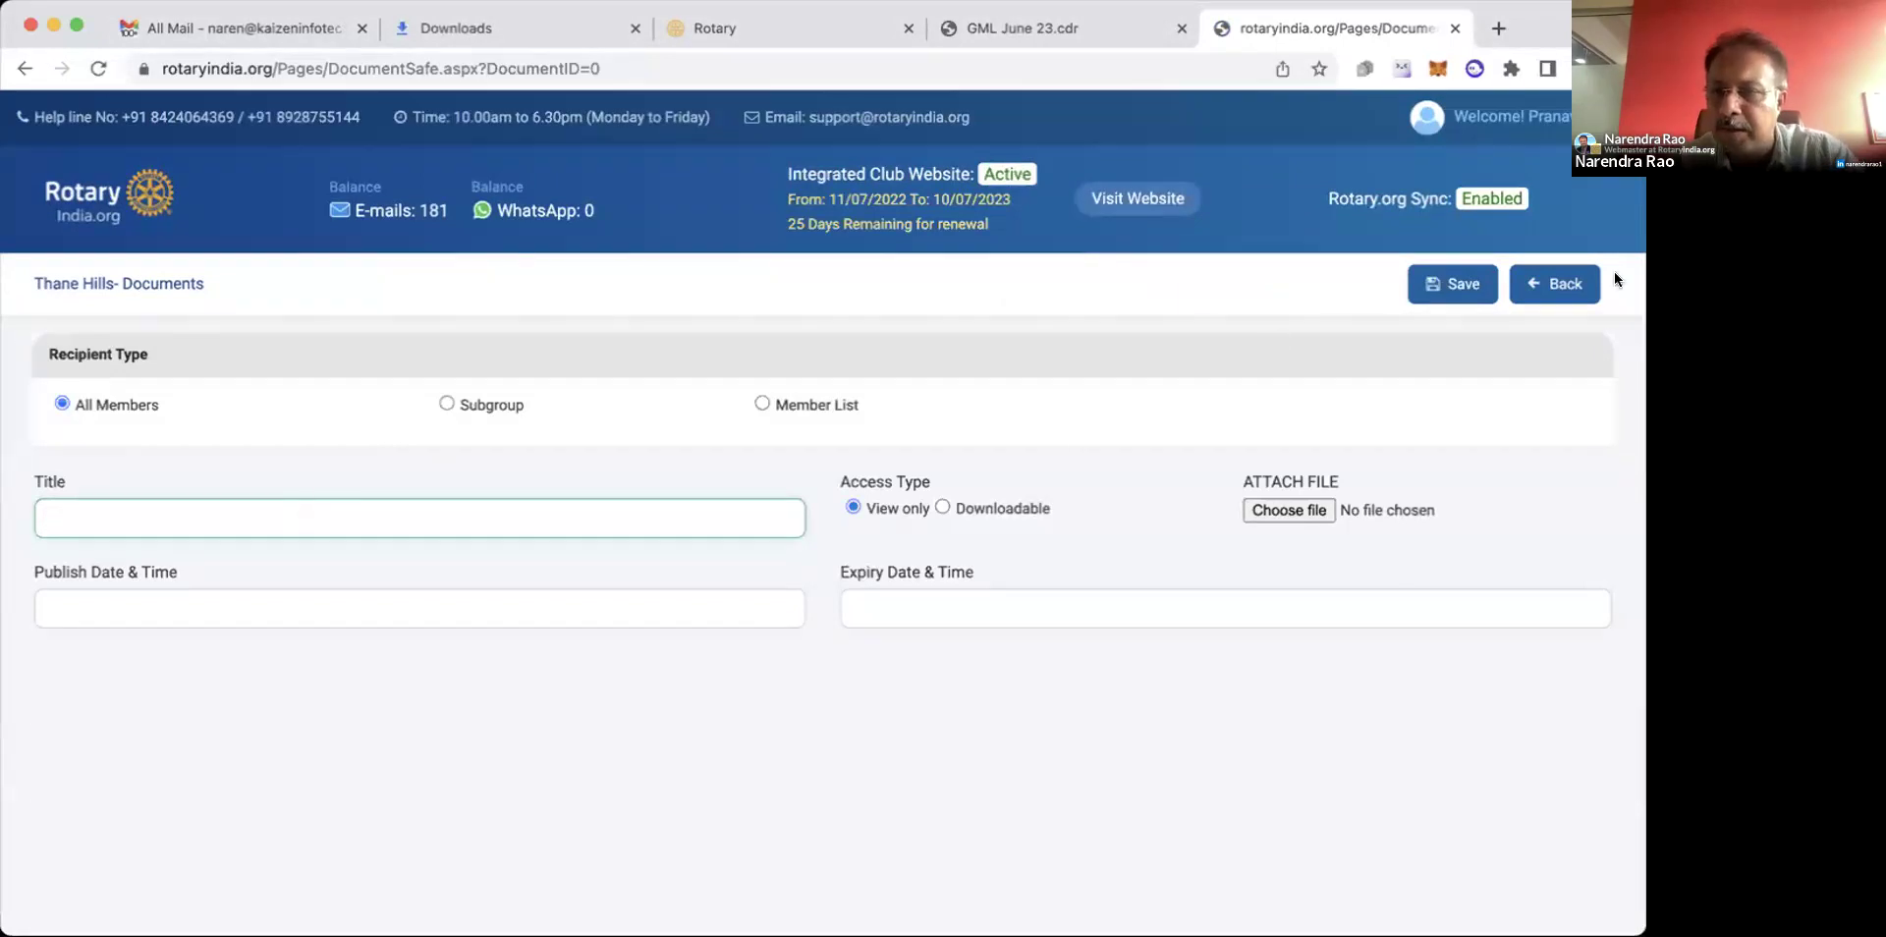
key(super+Tab)
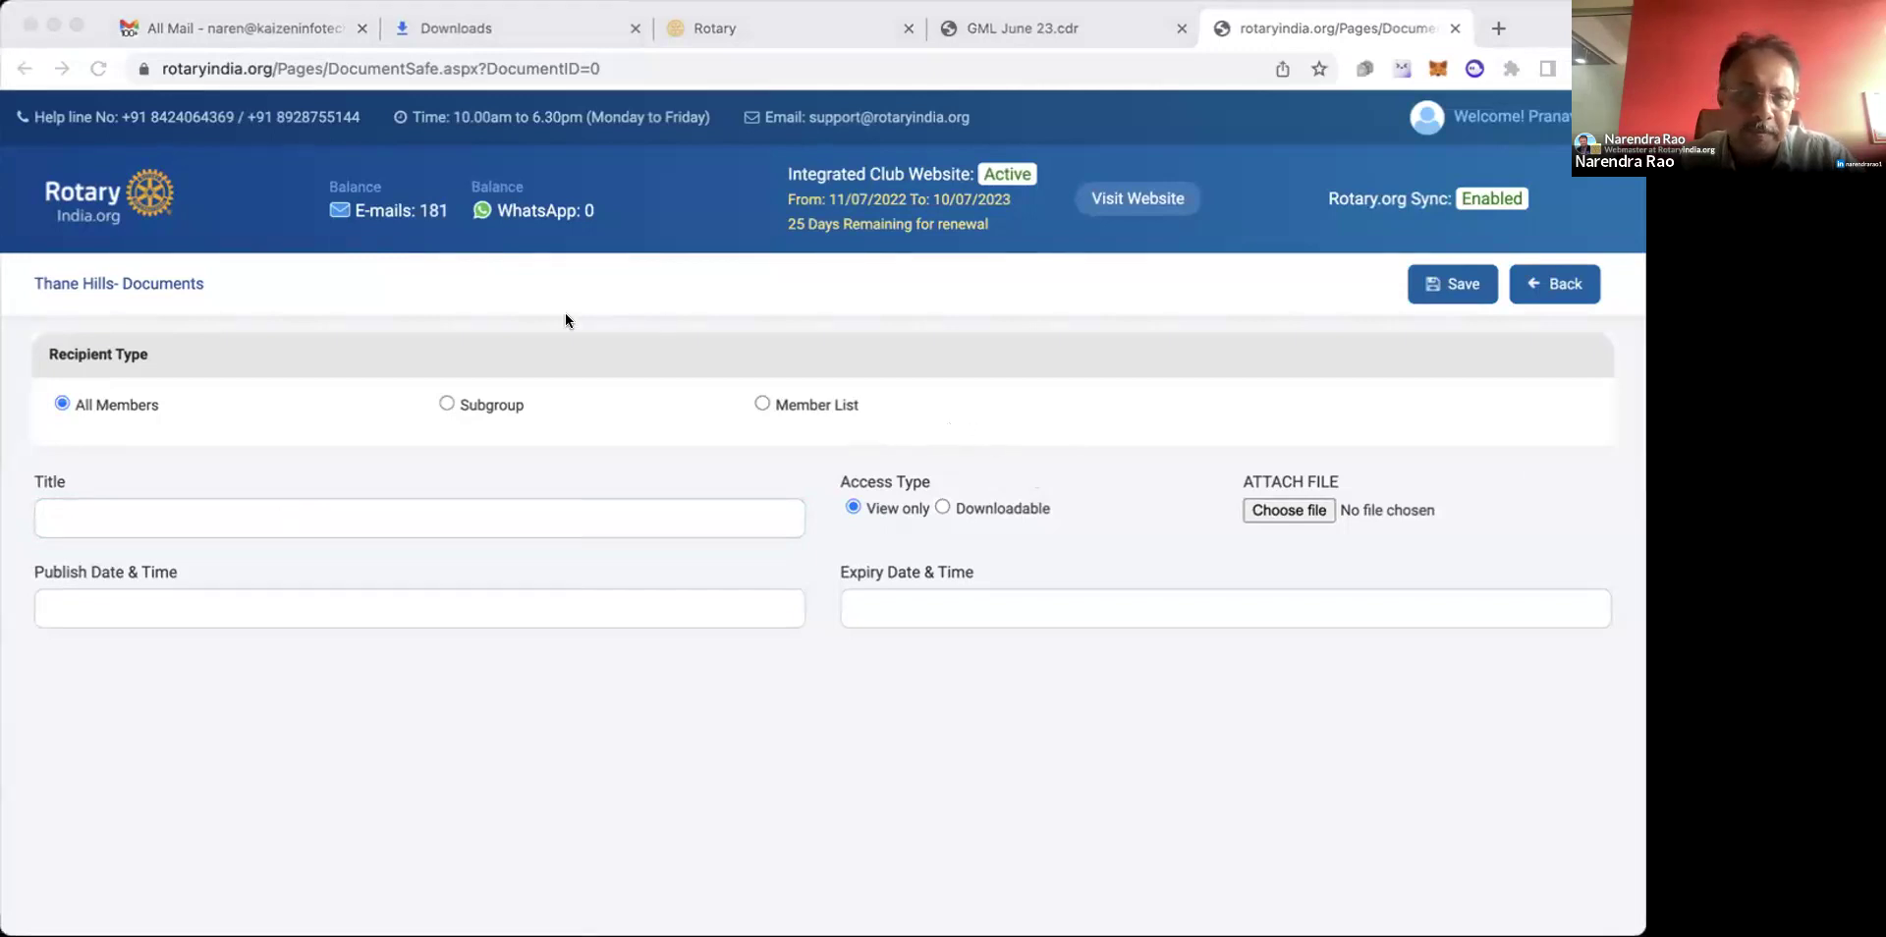
click(345, 503)
text(Ad)
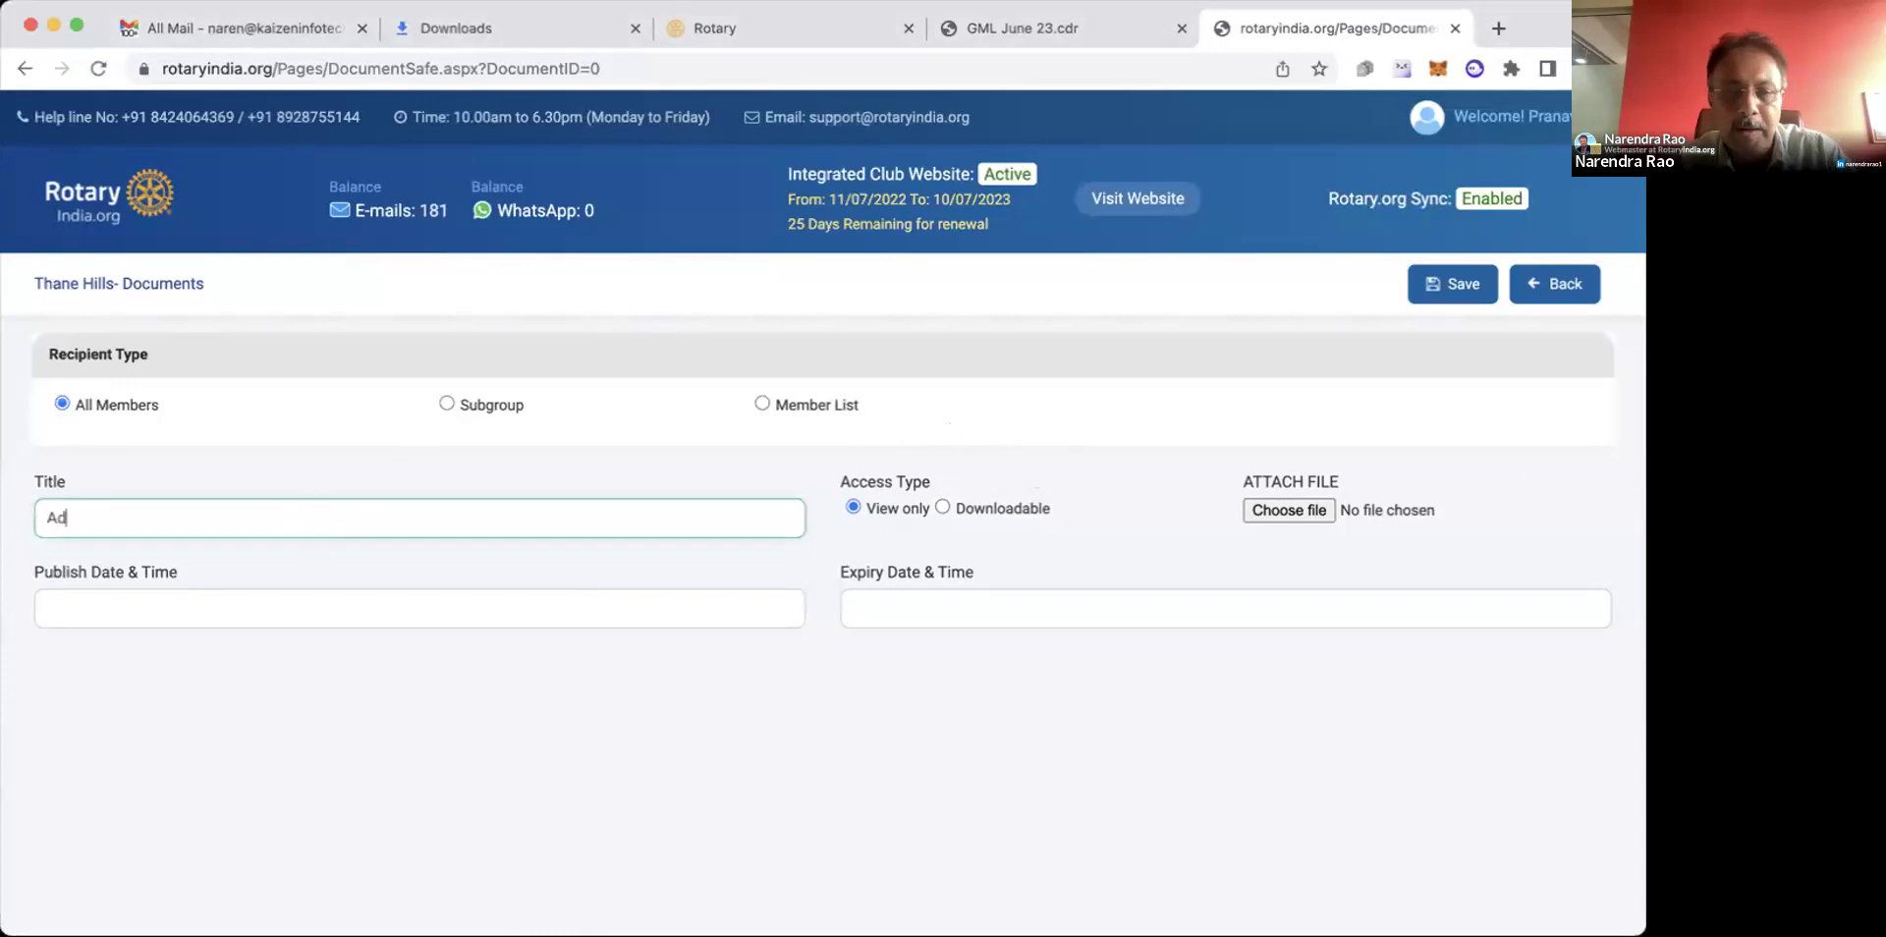
text(min Manual of R)
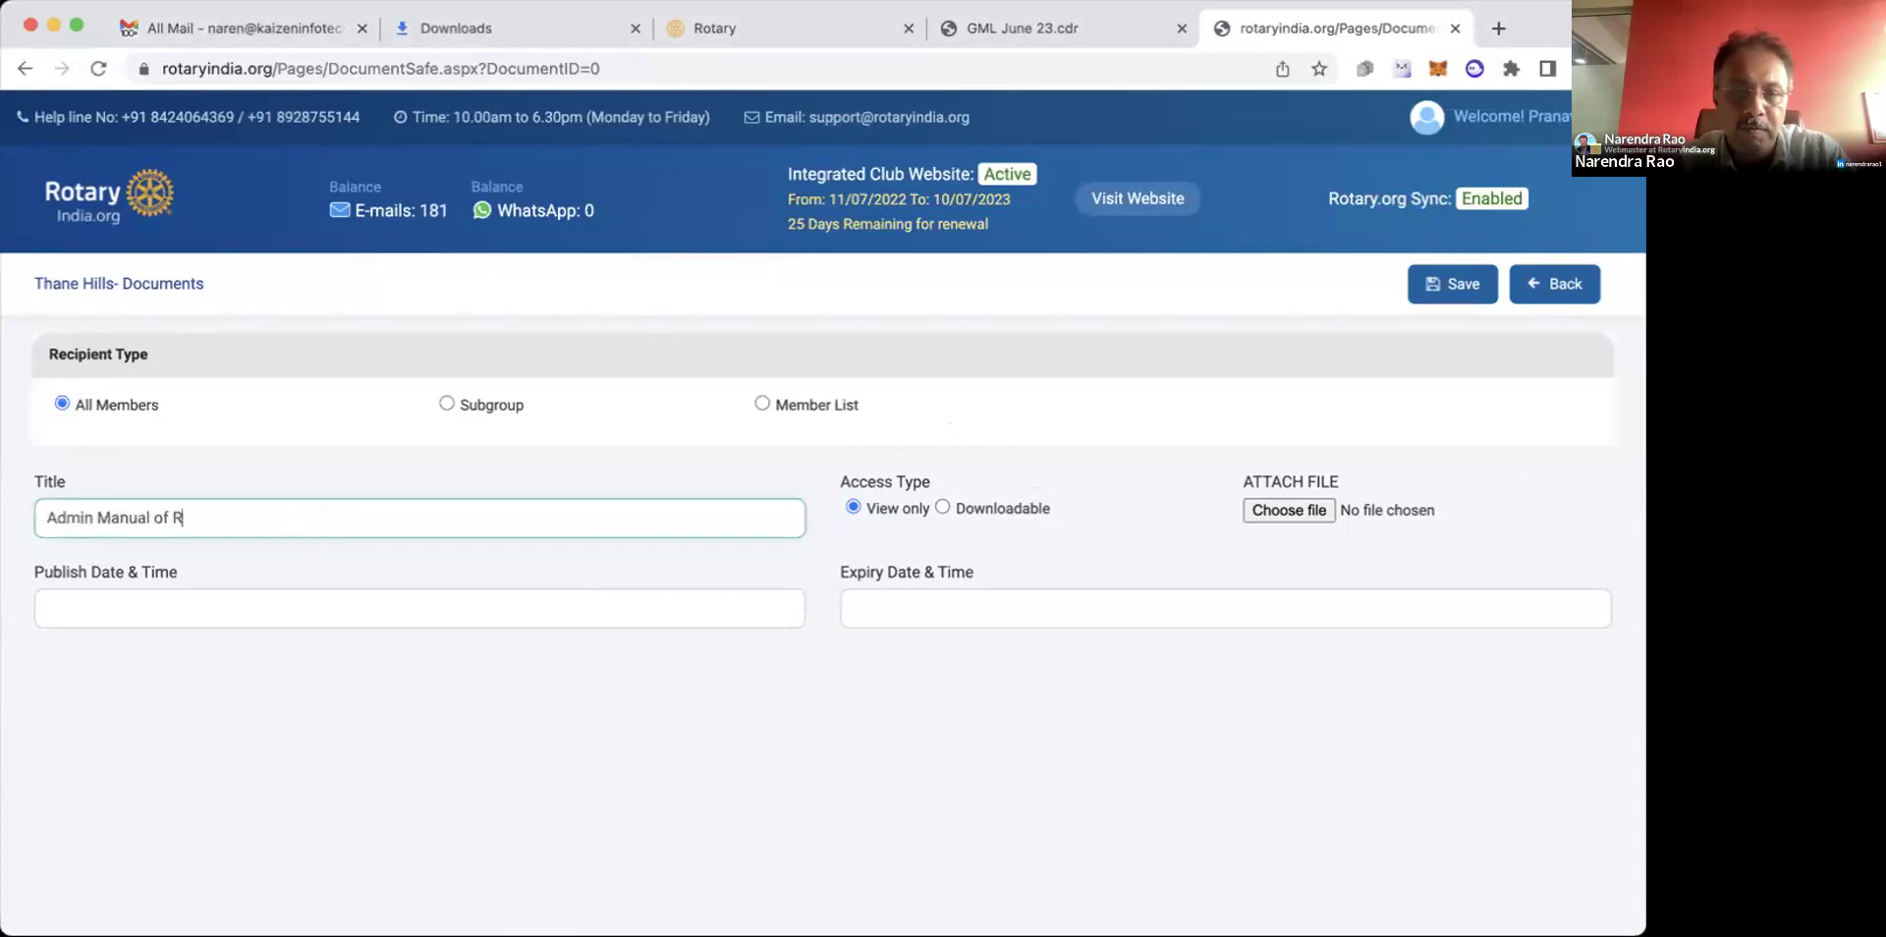
text(otary India)
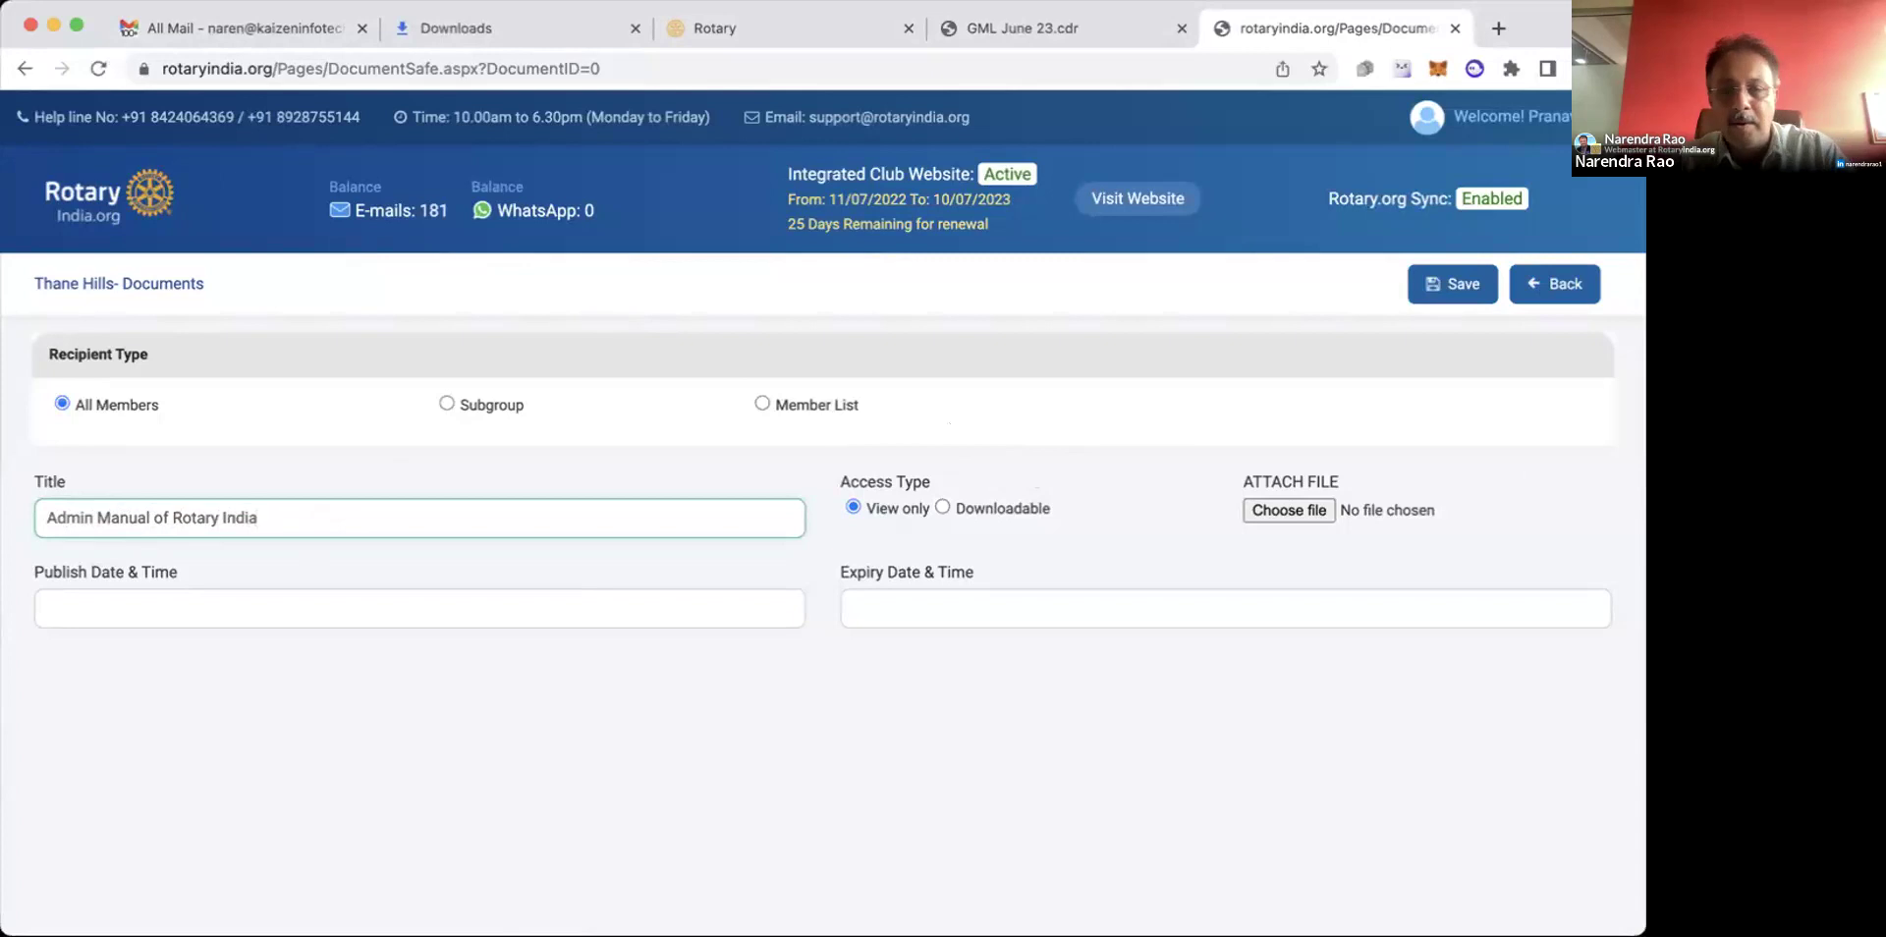
click(941, 507)
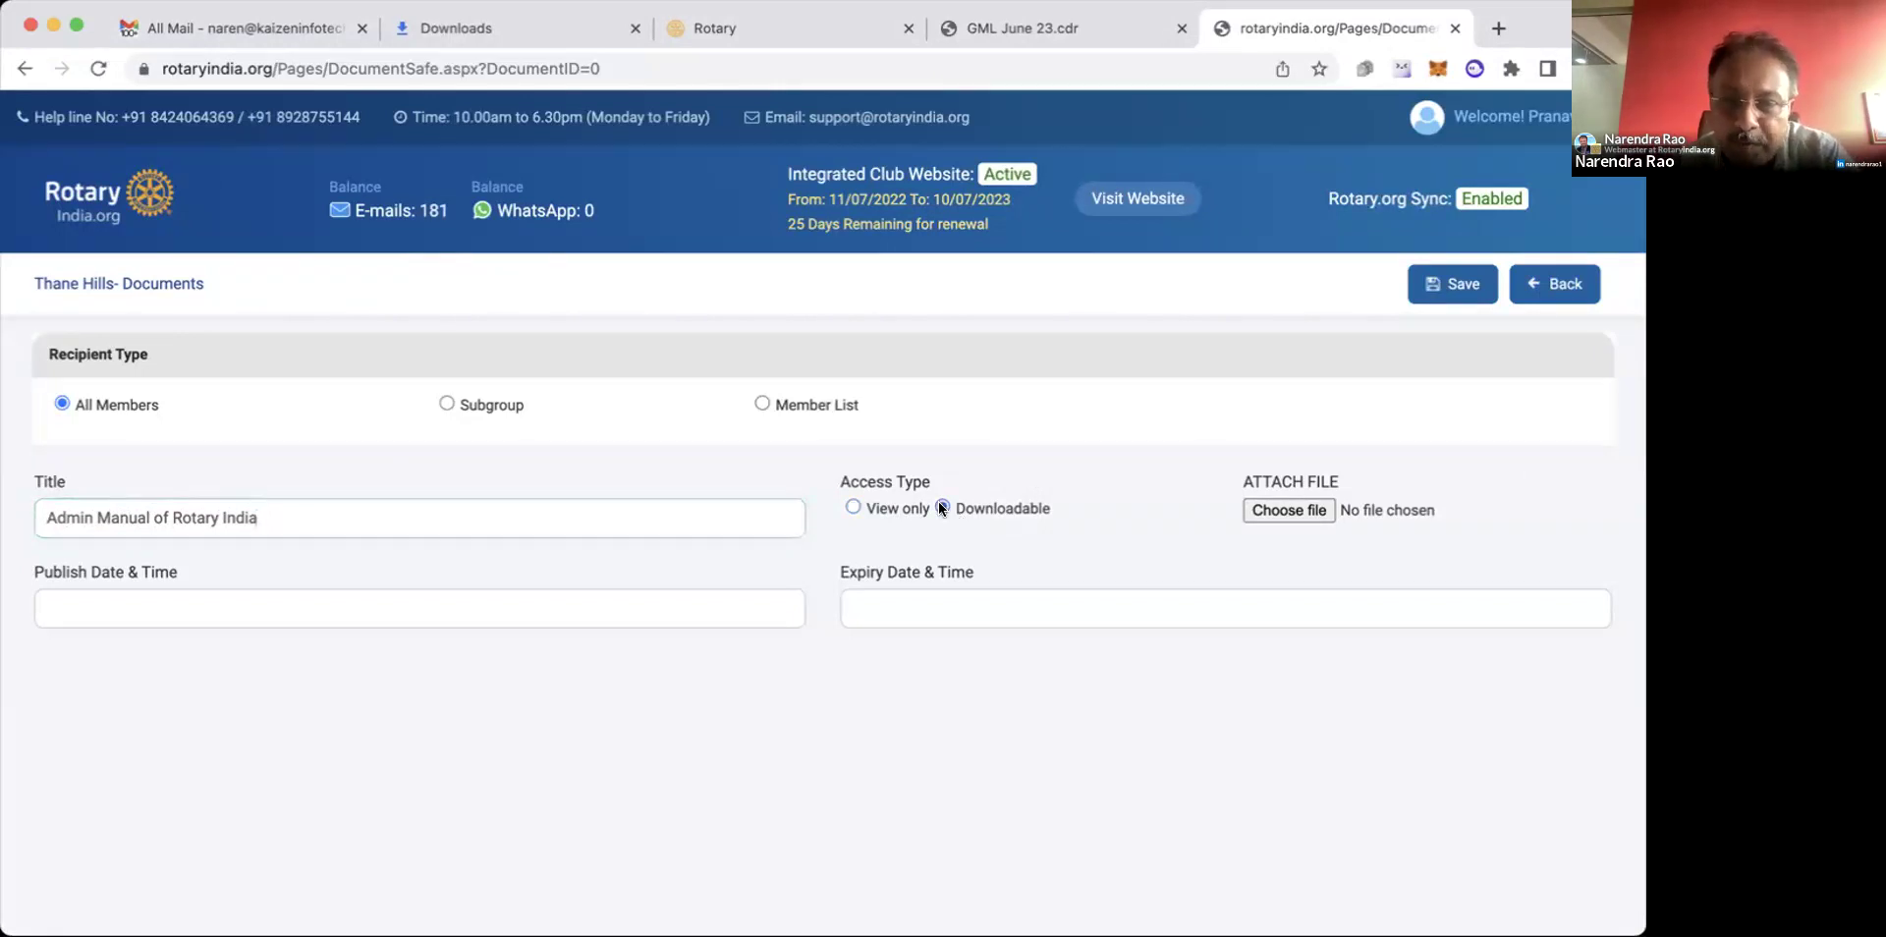
Attach the Rotary India admin manual PDF to the document and set its publish date and time to 14/06/2023 17:15.
click(1283, 505)
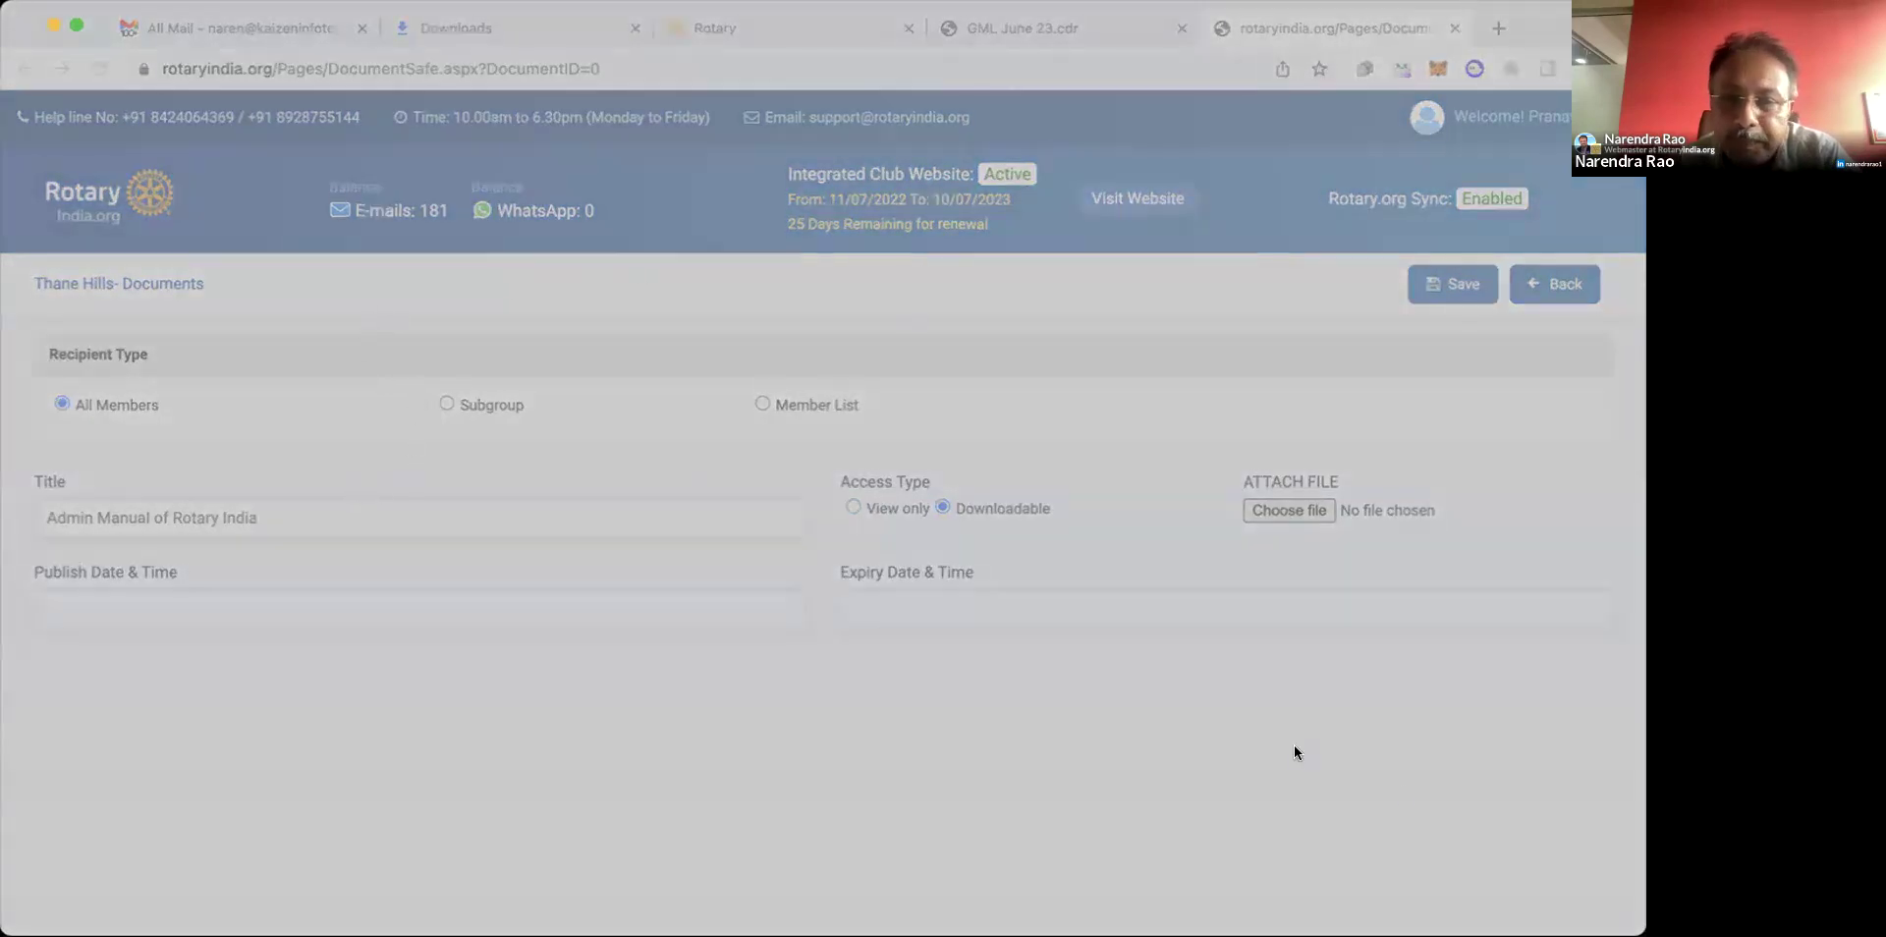
click(1530, 811)
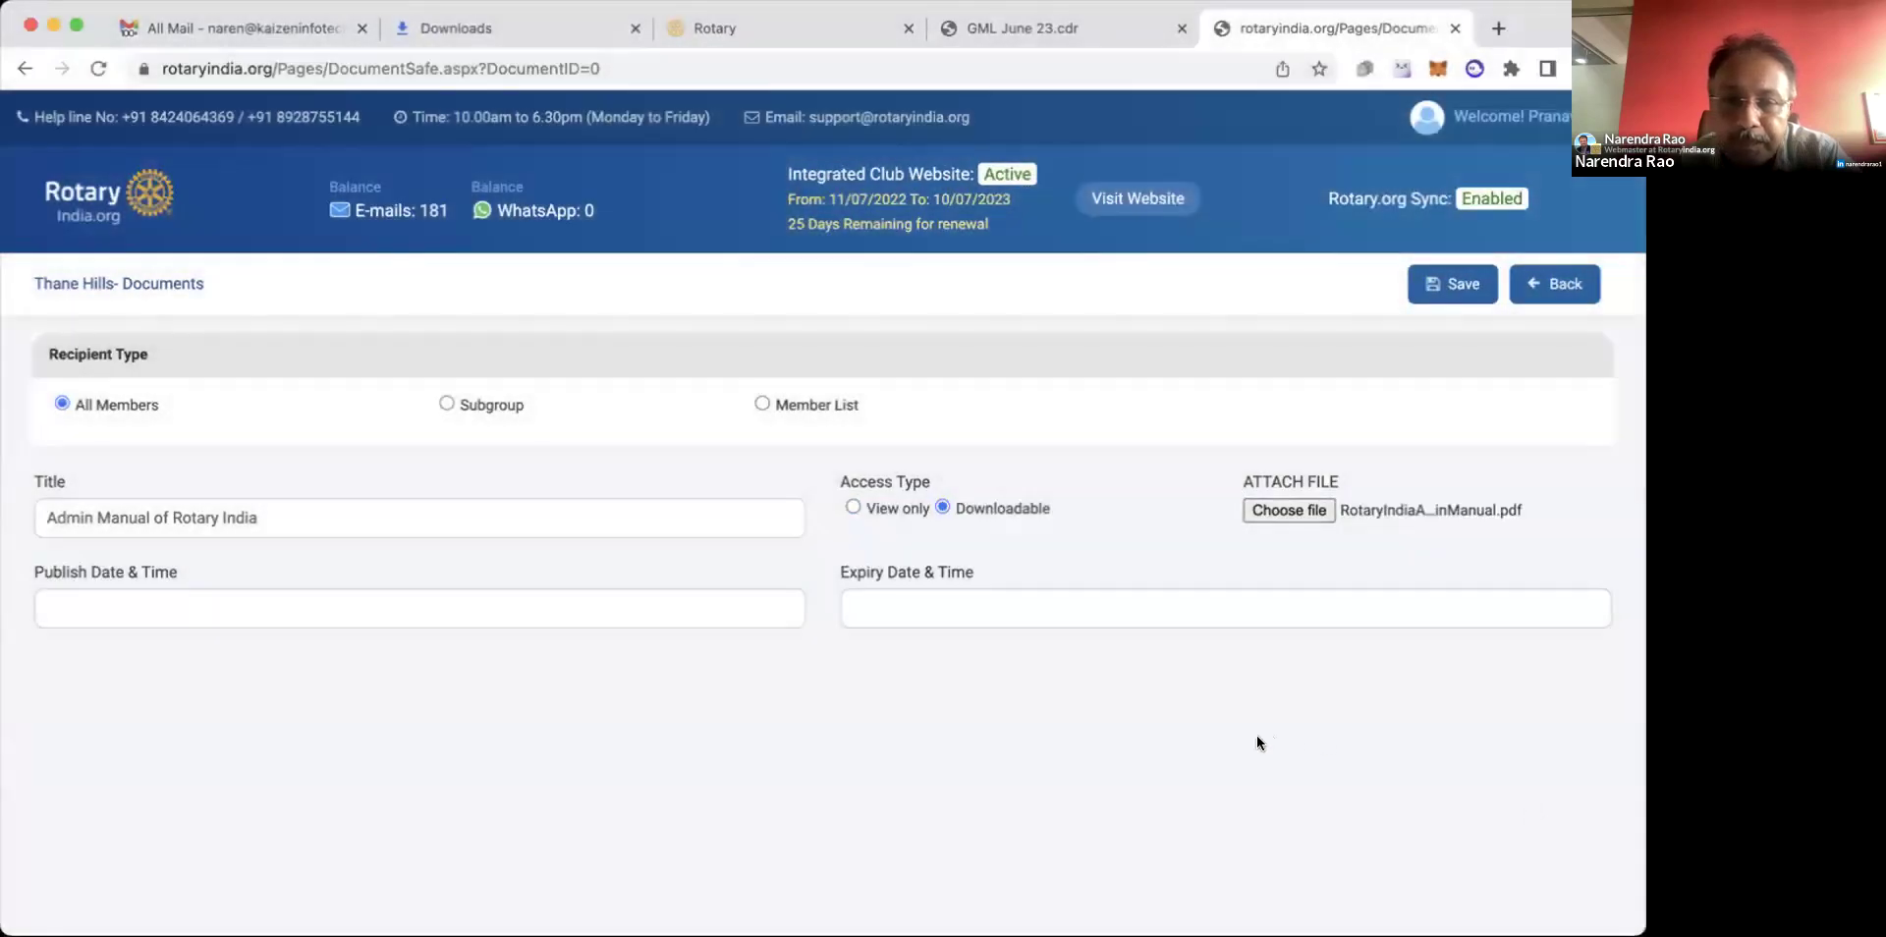
click(373, 606)
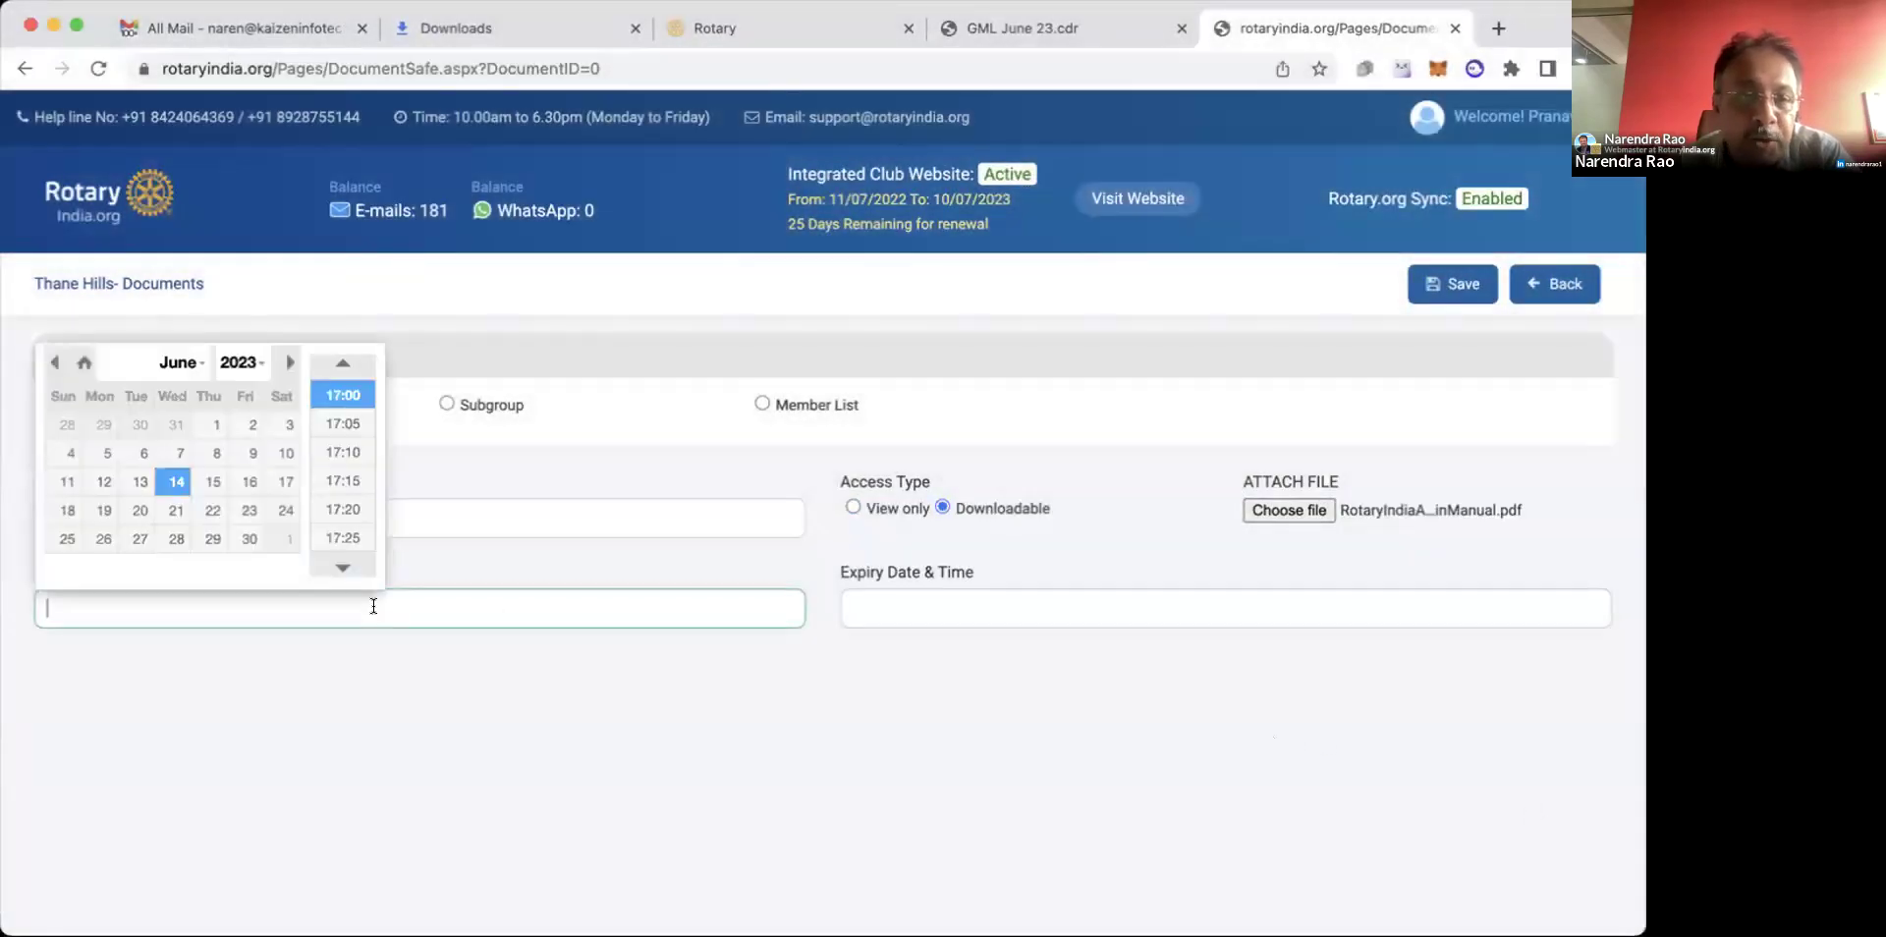
click(344, 484)
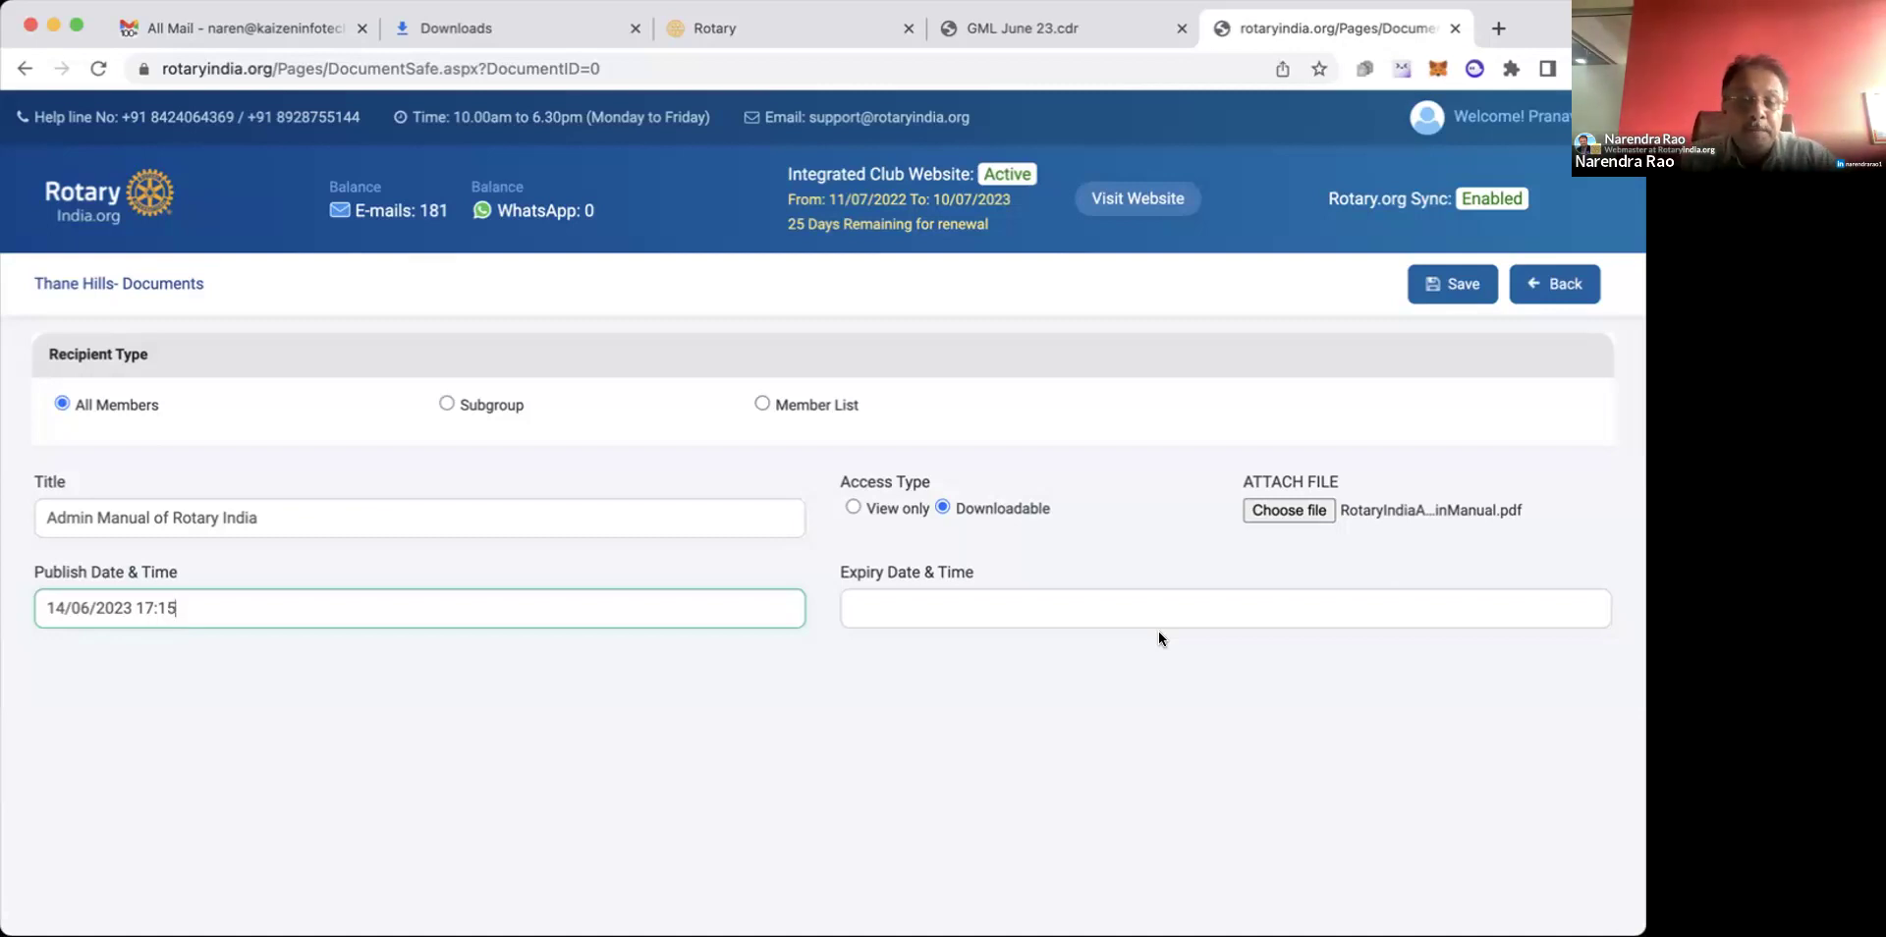
Set the document's expiry date and time to 30/06/2024 23:50 and save the document.
click(1108, 617)
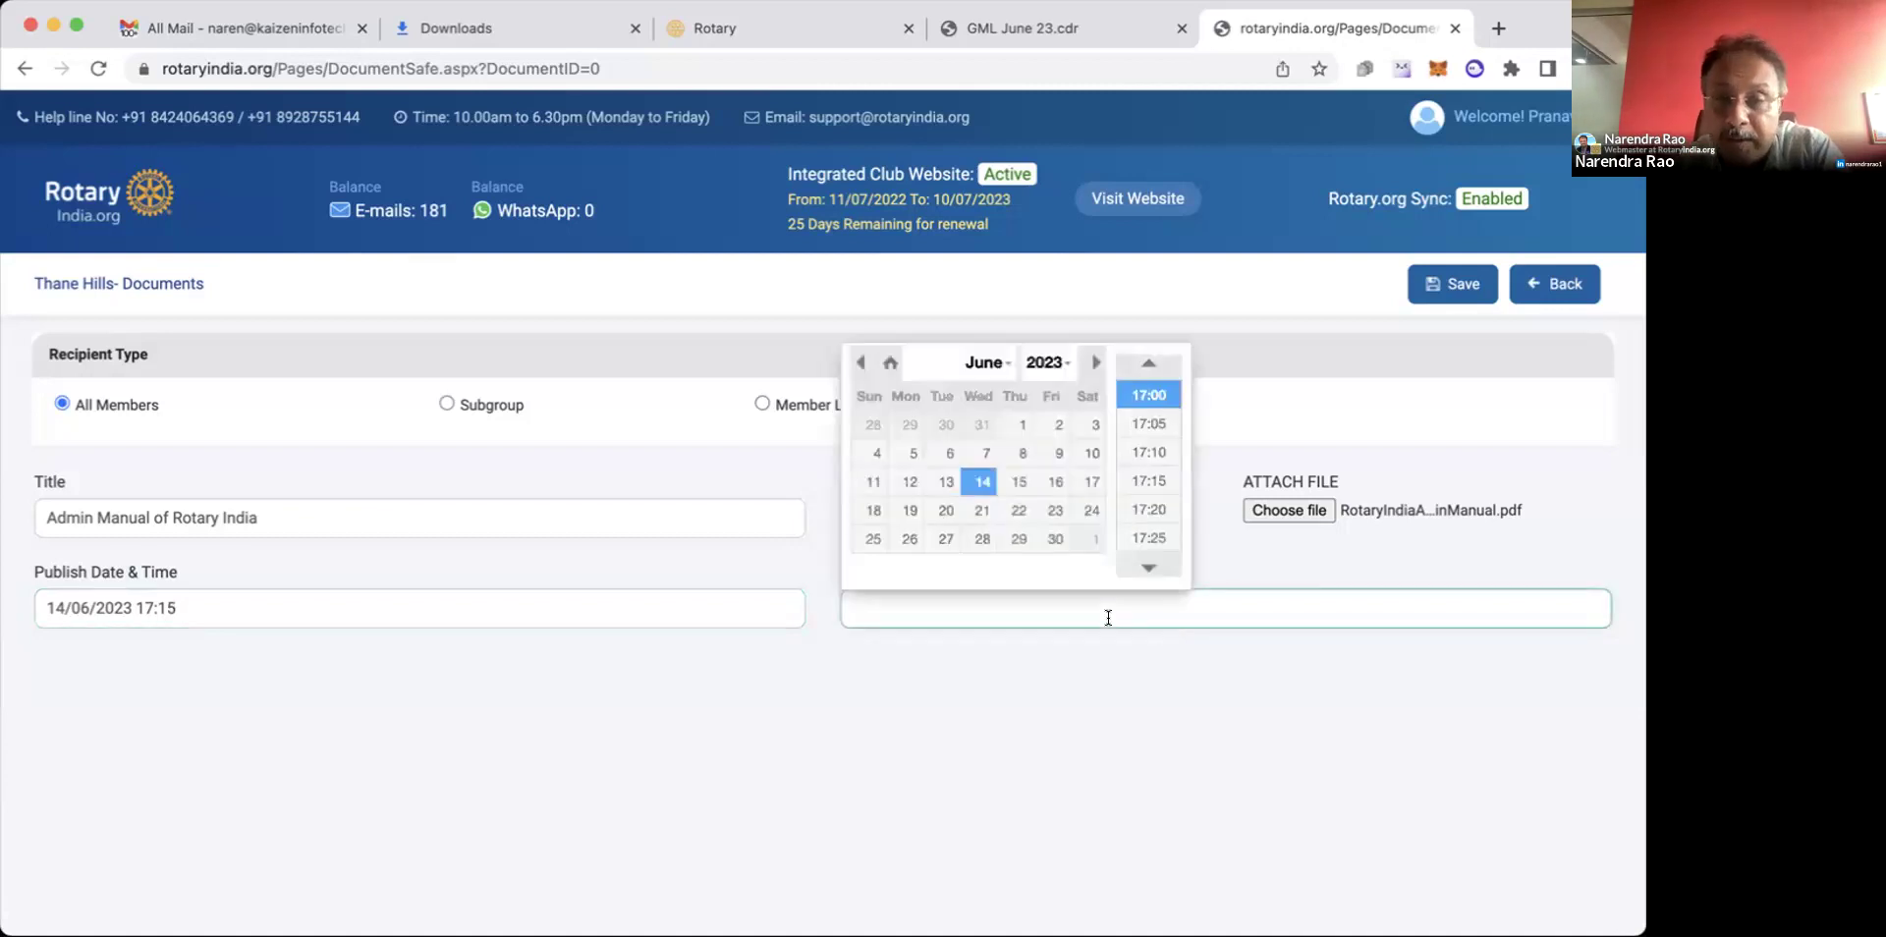
click(1057, 365)
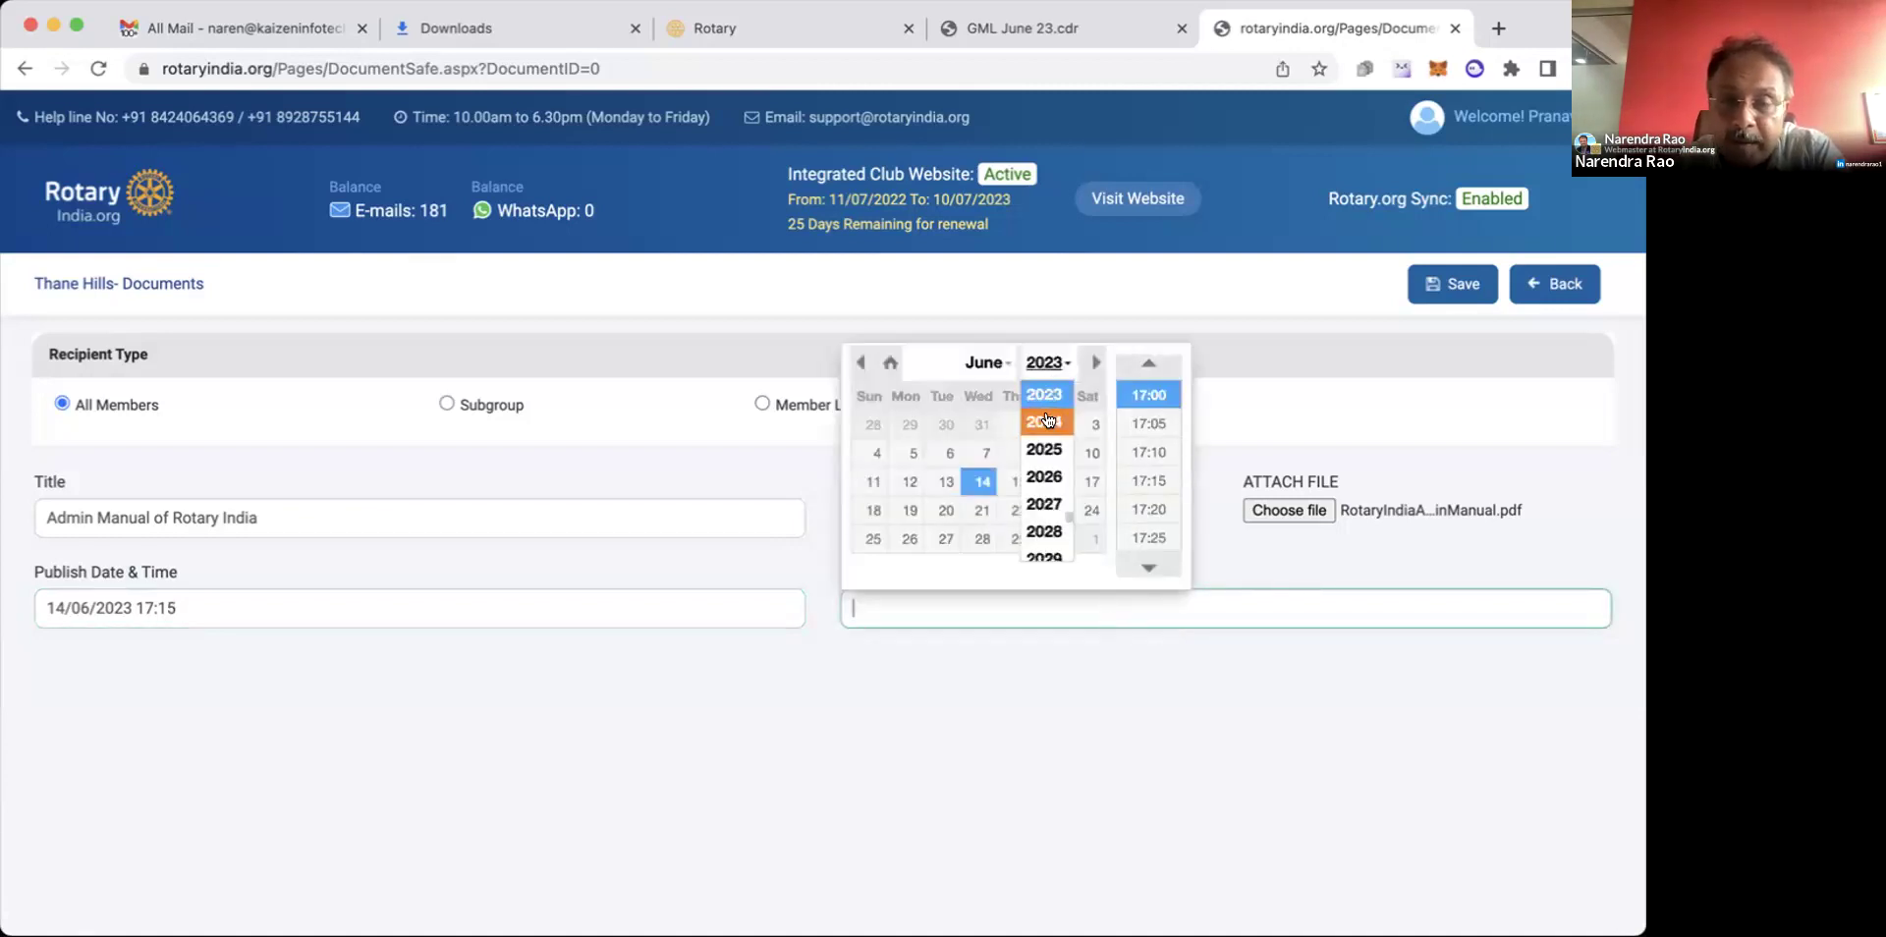
click(1047, 411)
click(1051, 365)
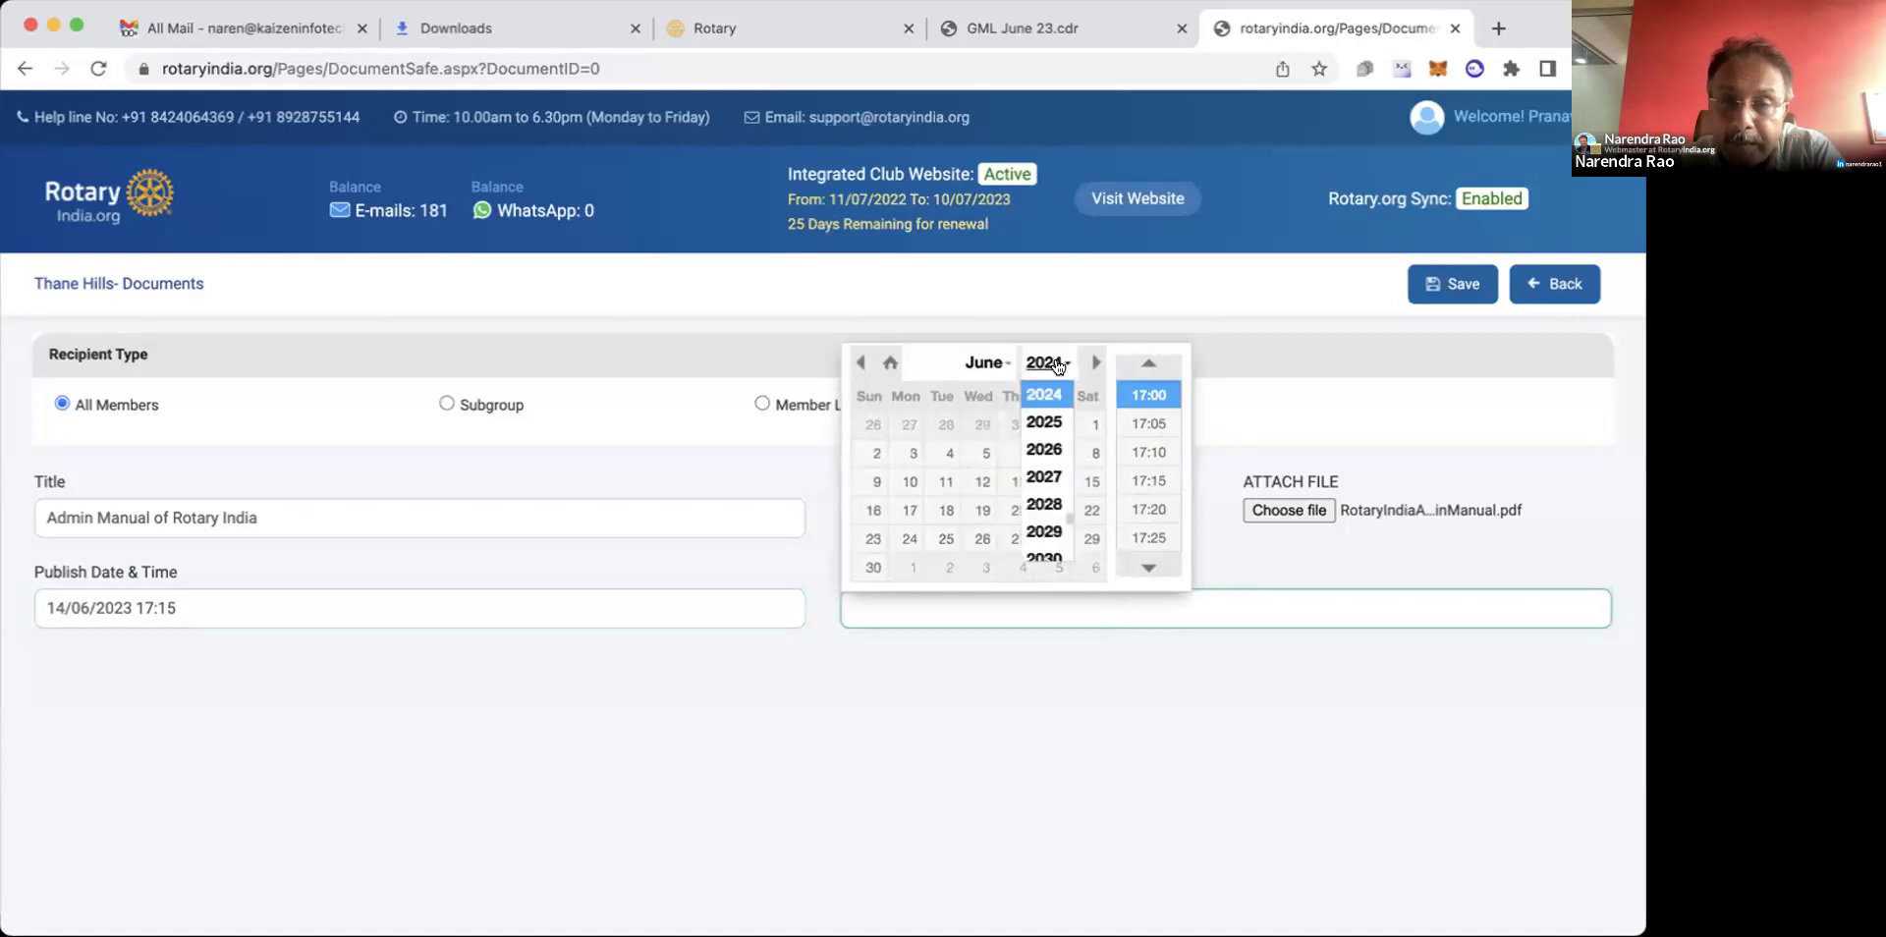
click(1052, 389)
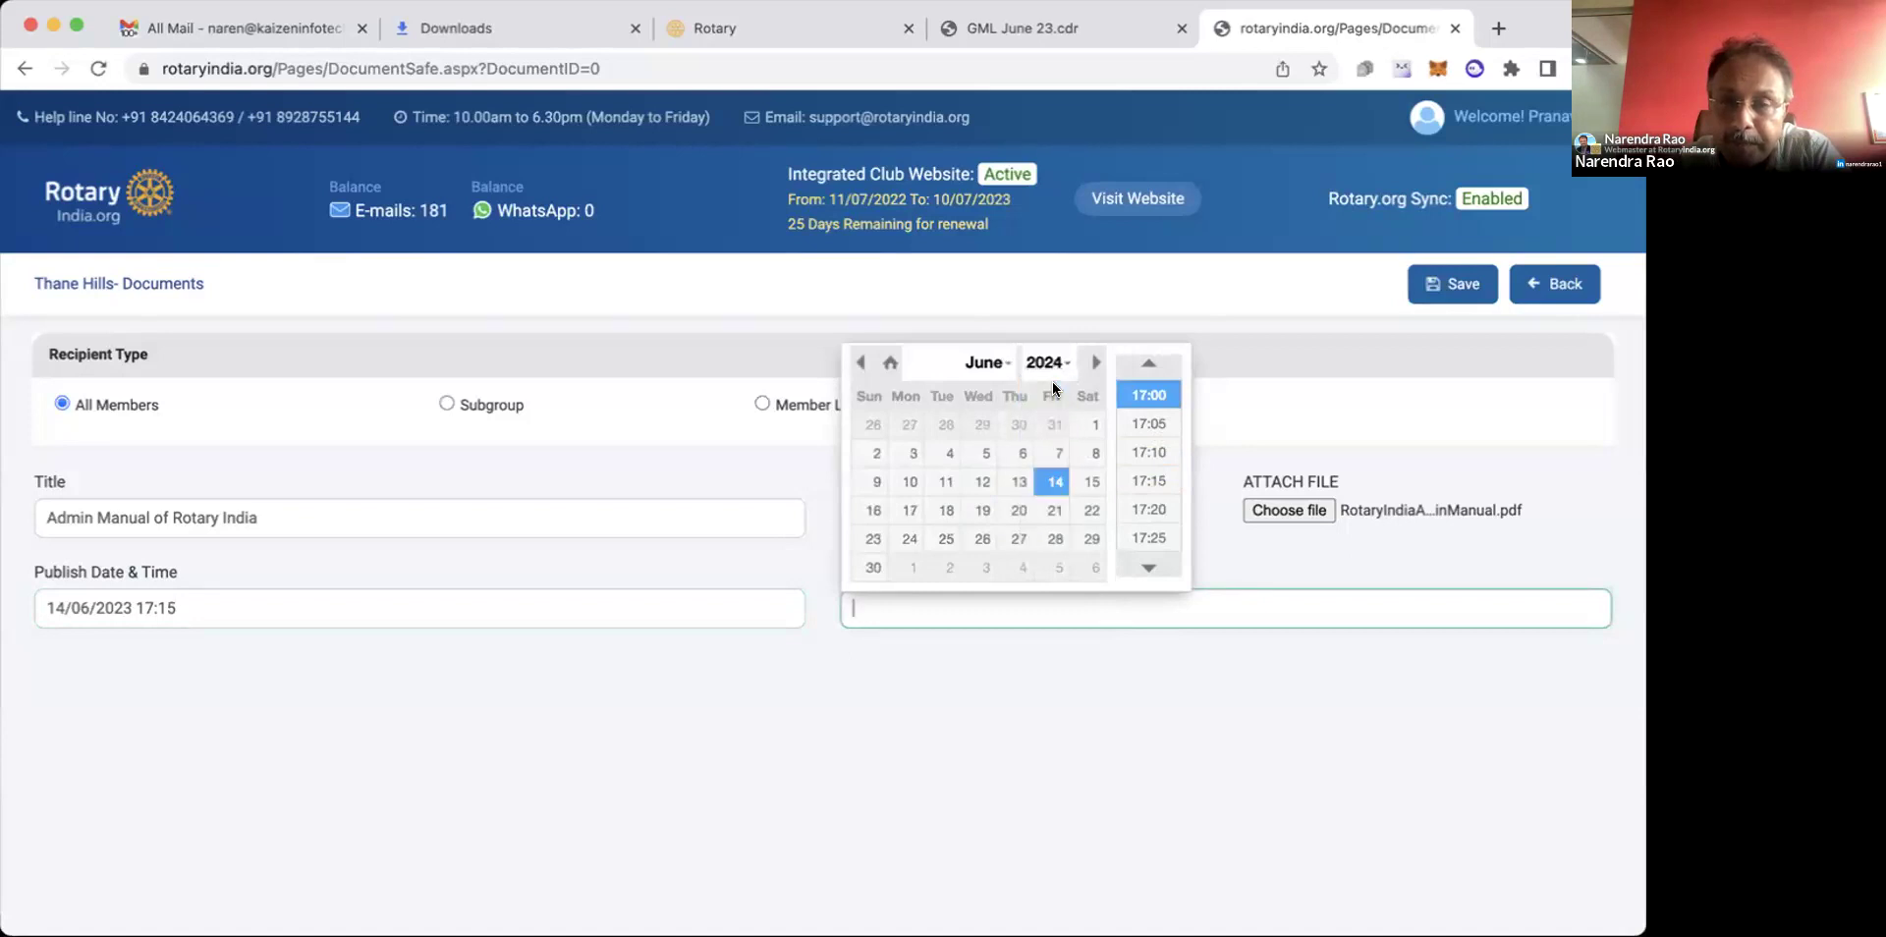
click(995, 359)
click(990, 397)
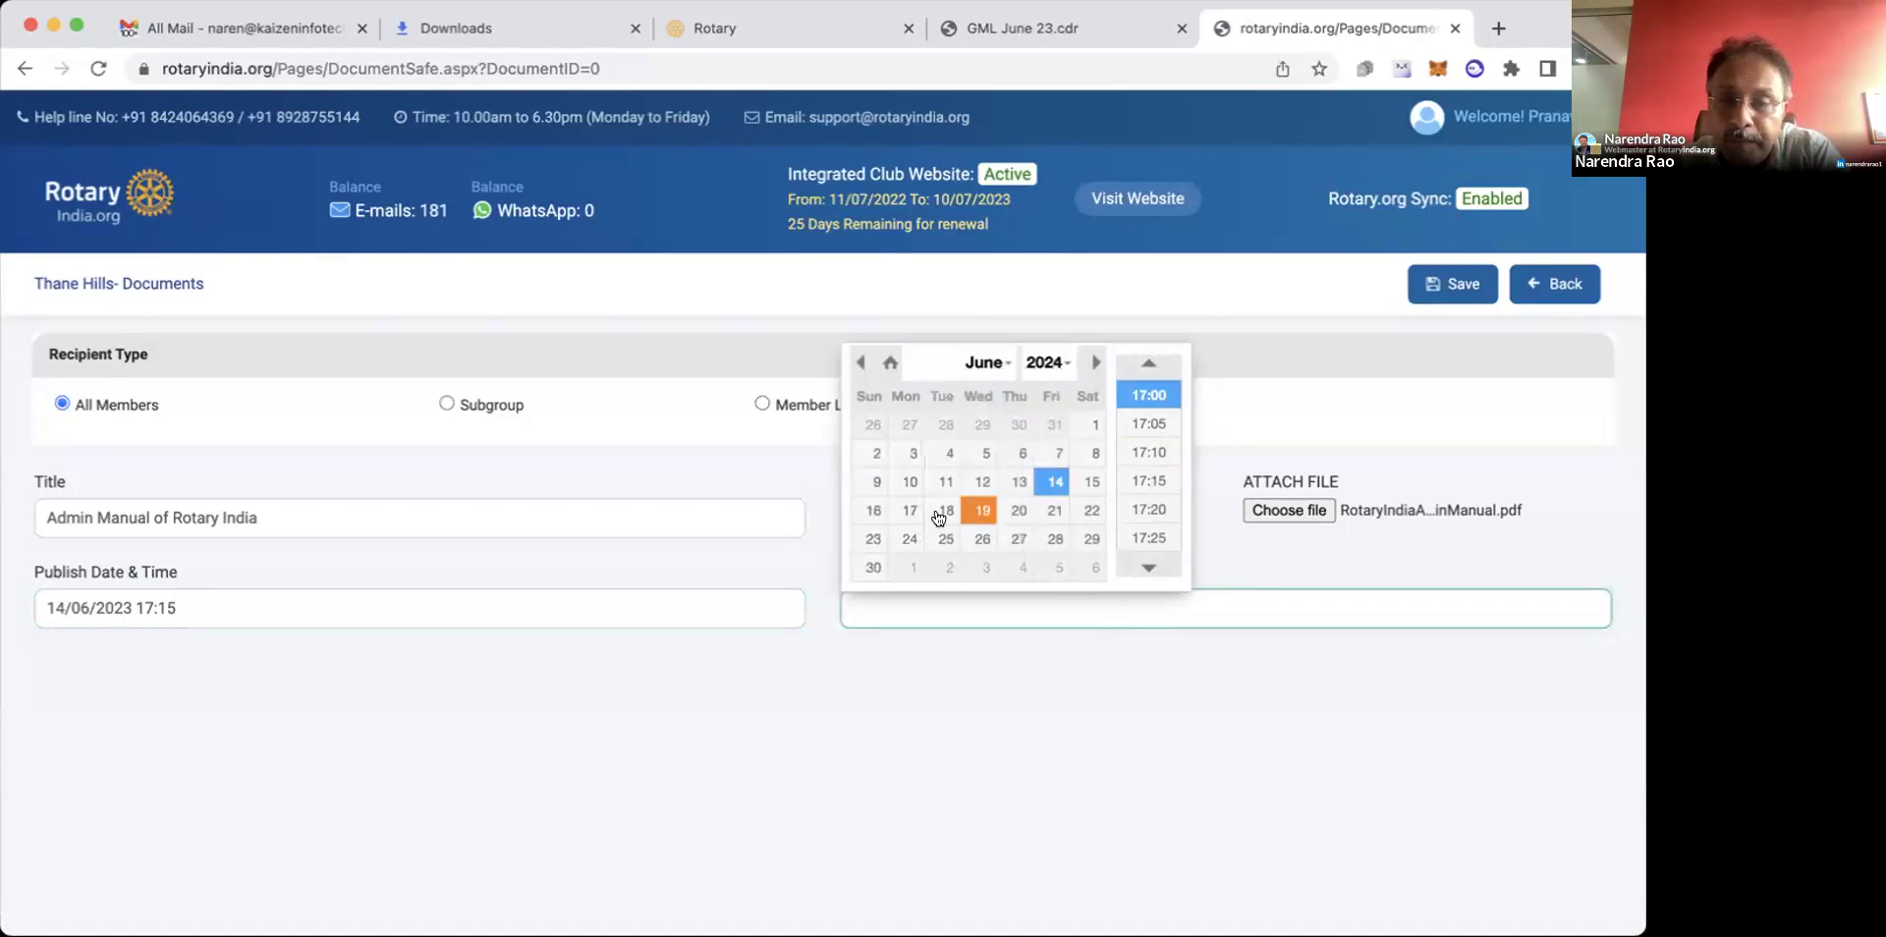
click(873, 566)
scroll(1145, 535, down, 2)
scroll(1145, 521, down, 10)
click(1146, 501)
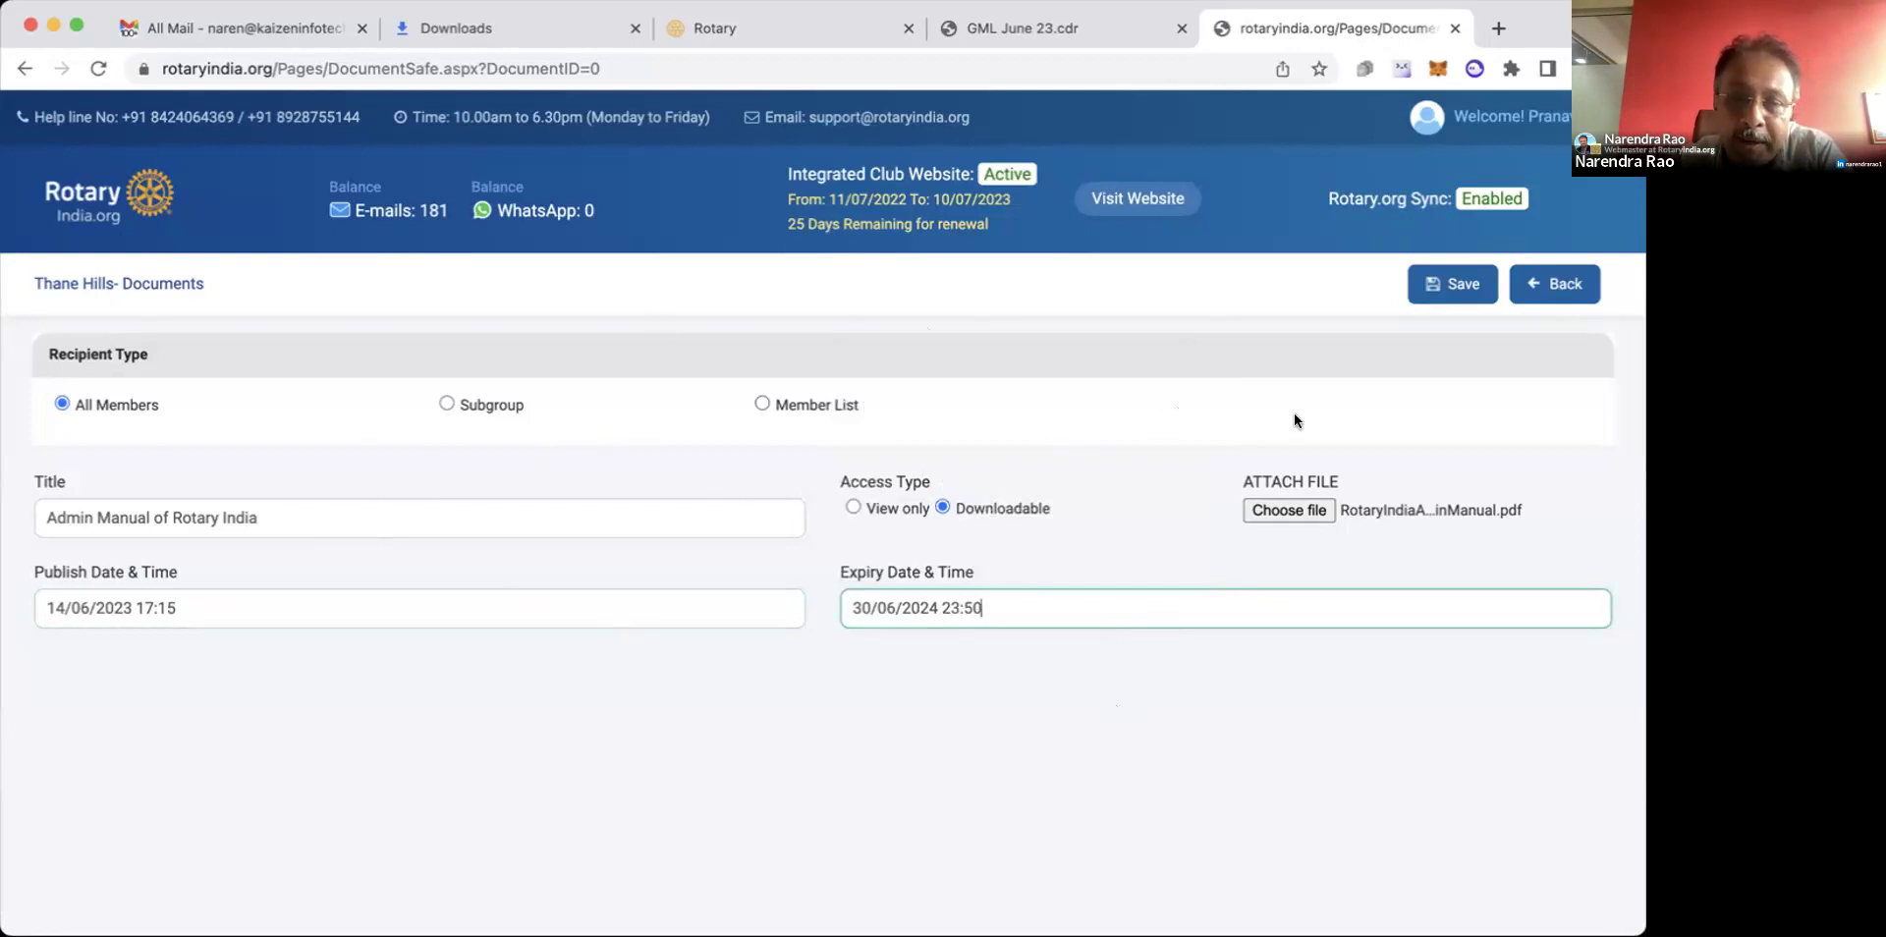
click(1461, 285)
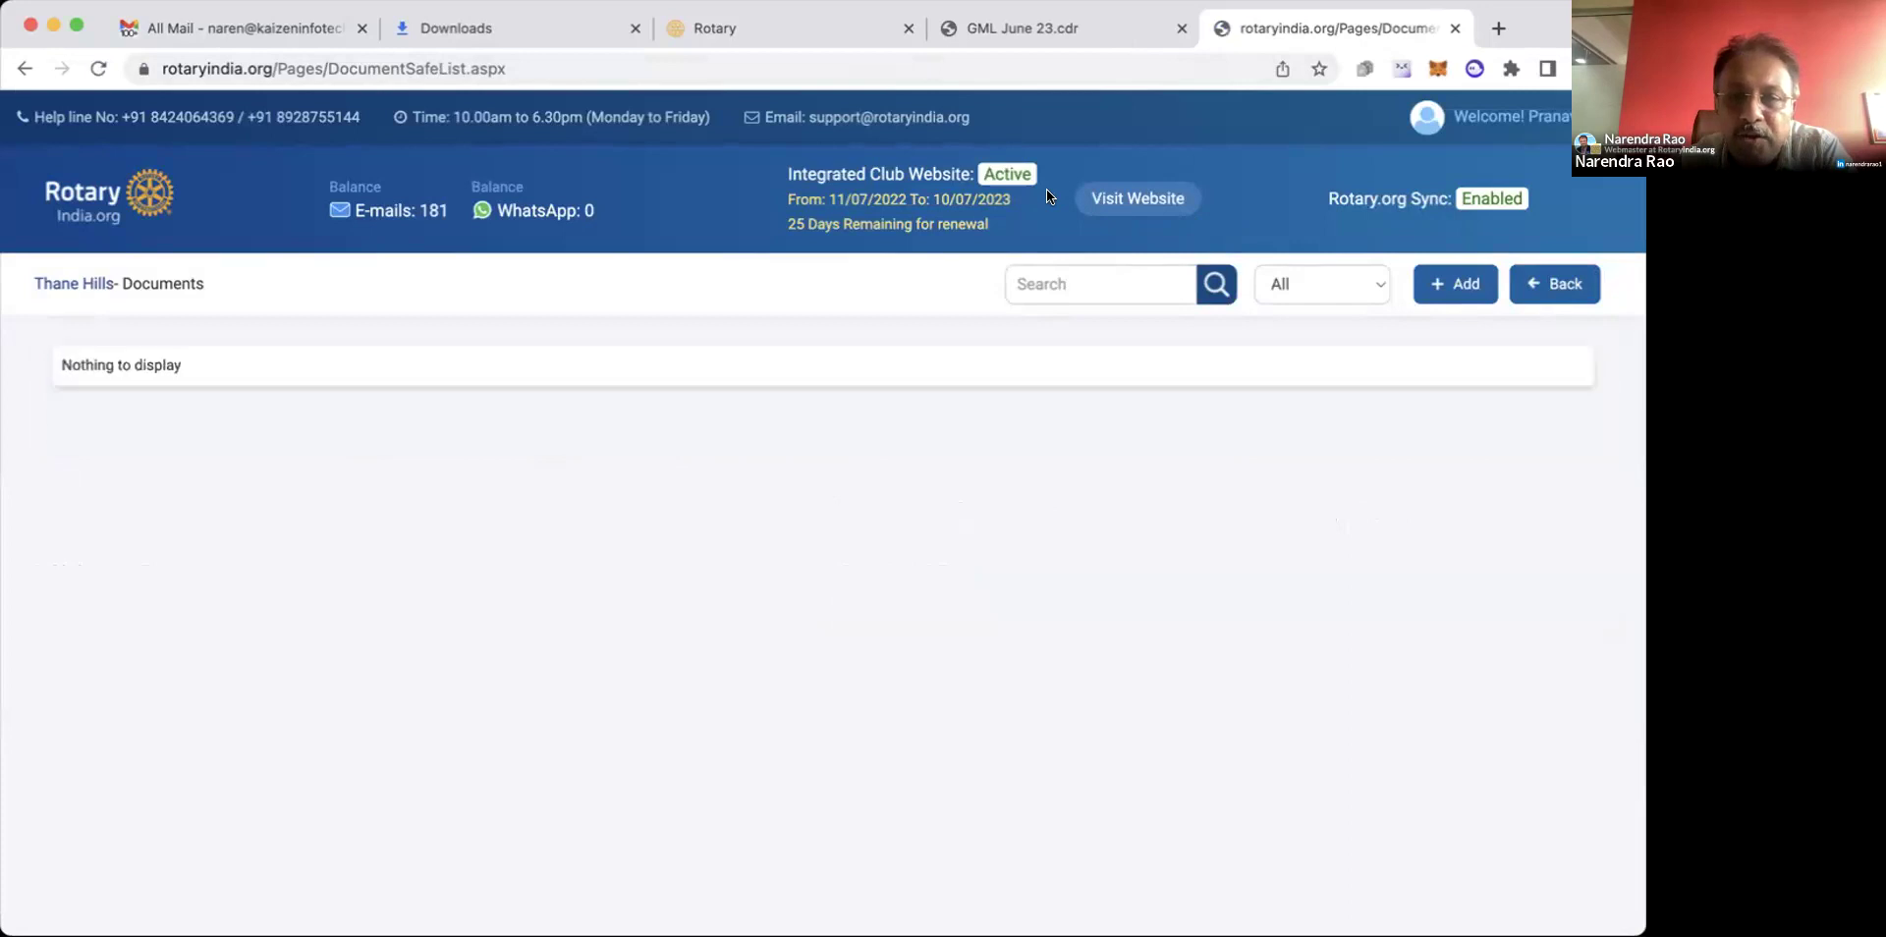
Leave the Thane Hills documents and return to the main admin dashboard.
click(1550, 286)
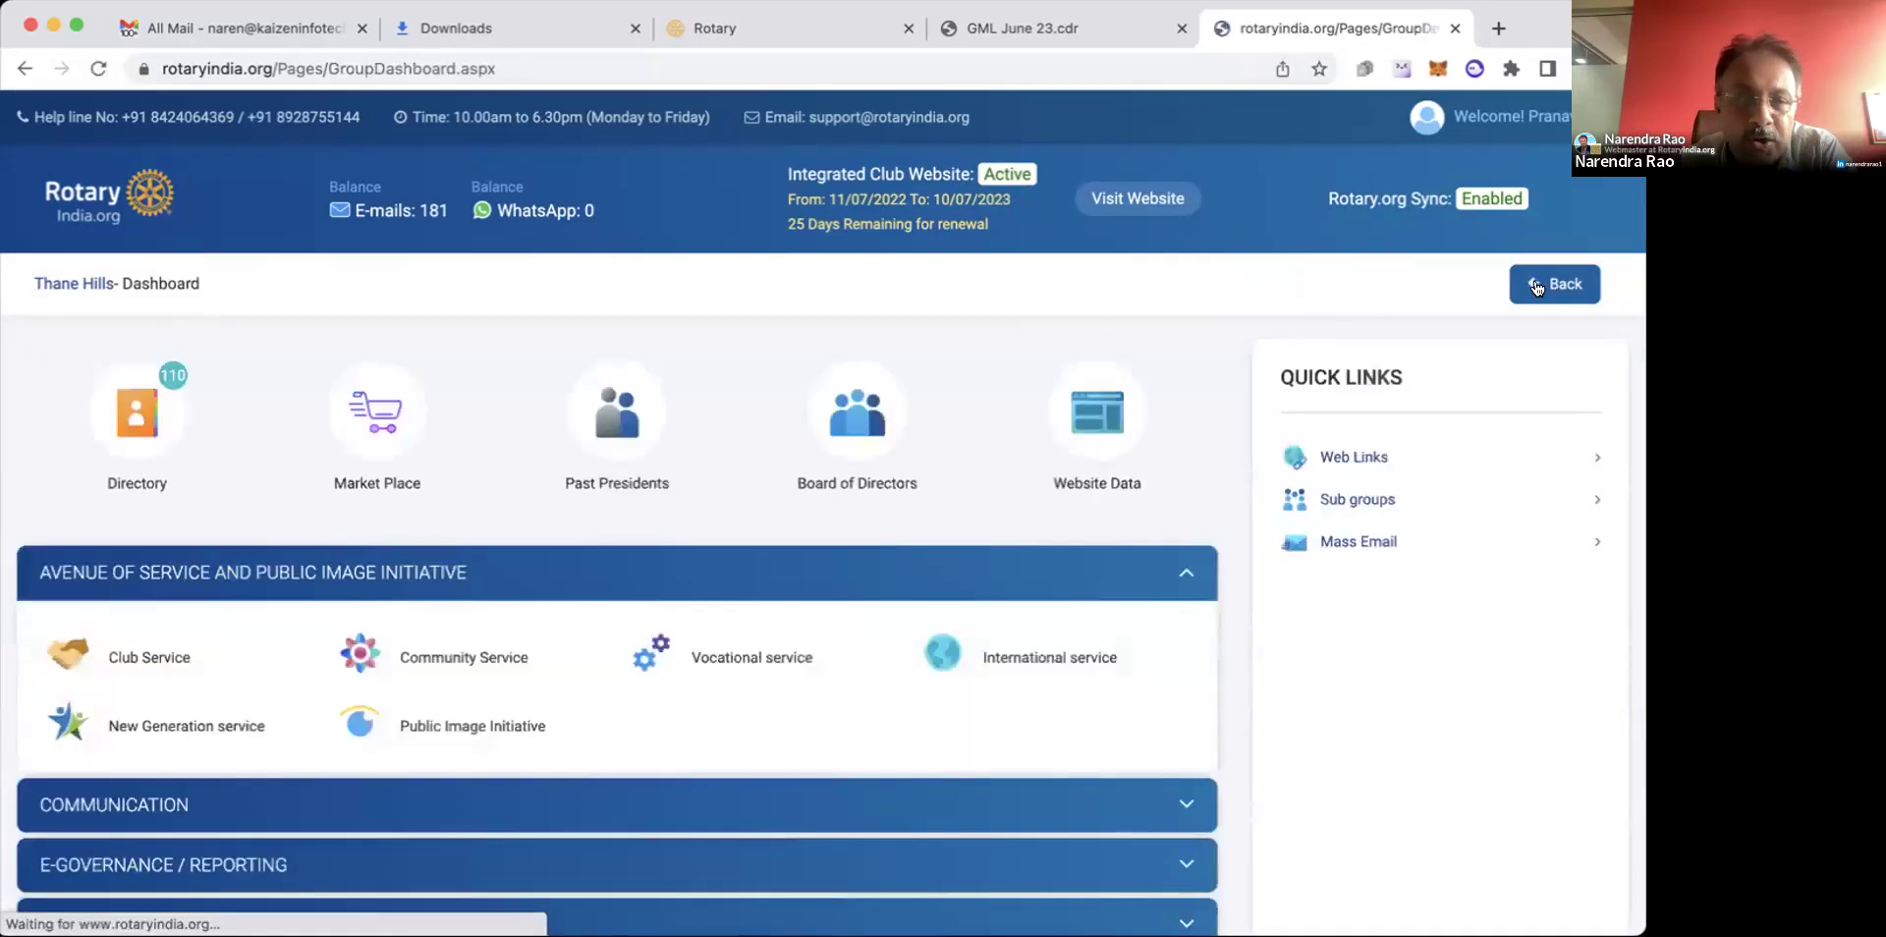
click(1572, 292)
click(1572, 290)
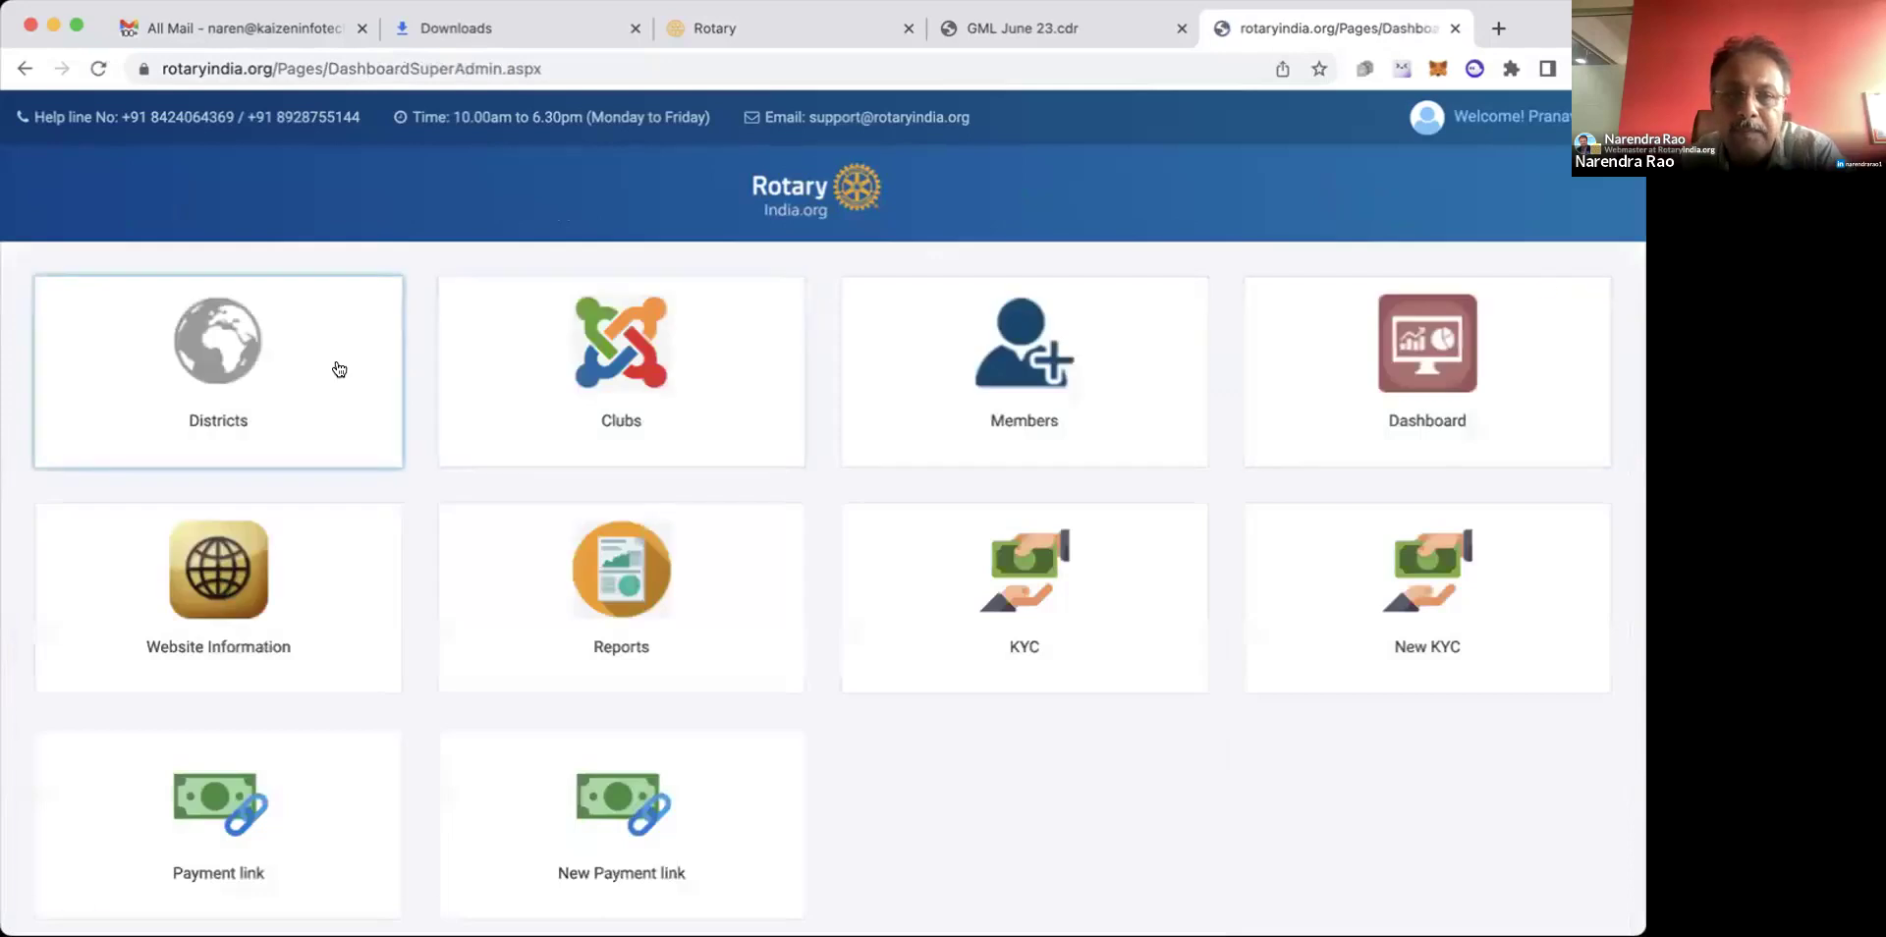
Search the districts for 3142, open that district's dashboard and show its newsletters from the Communication section.
click(288, 389)
click(1006, 274)
text(3142)
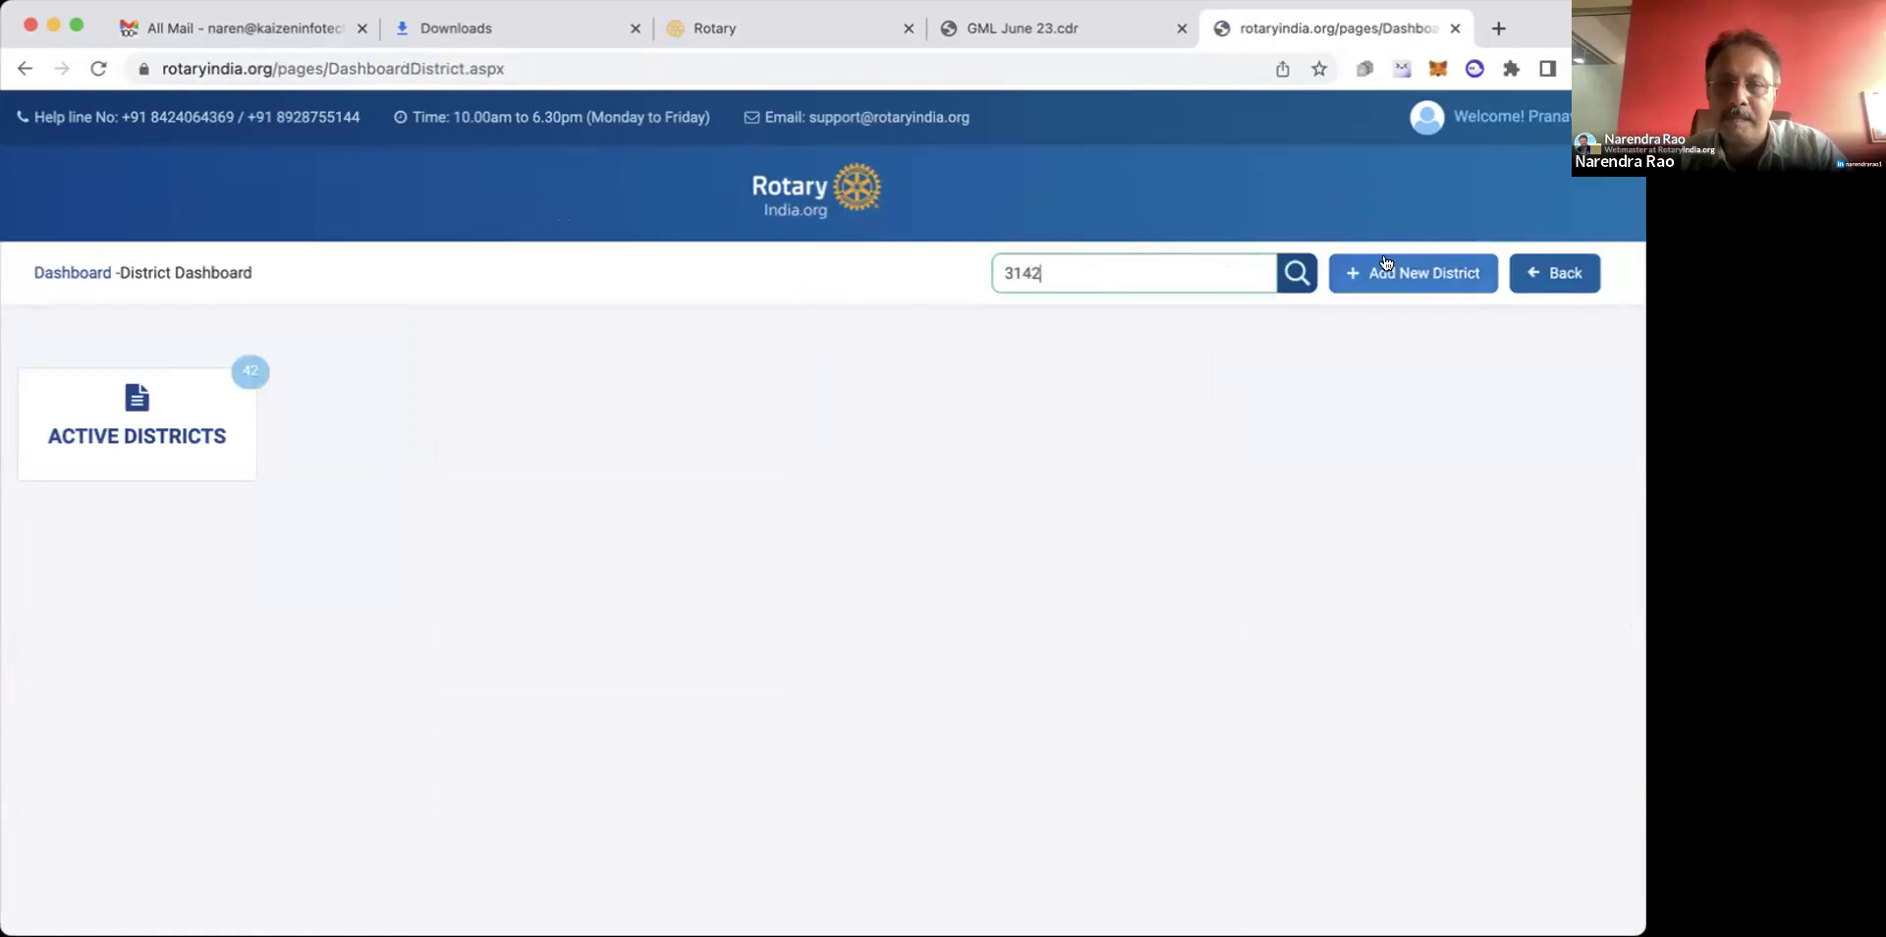
click(1293, 277)
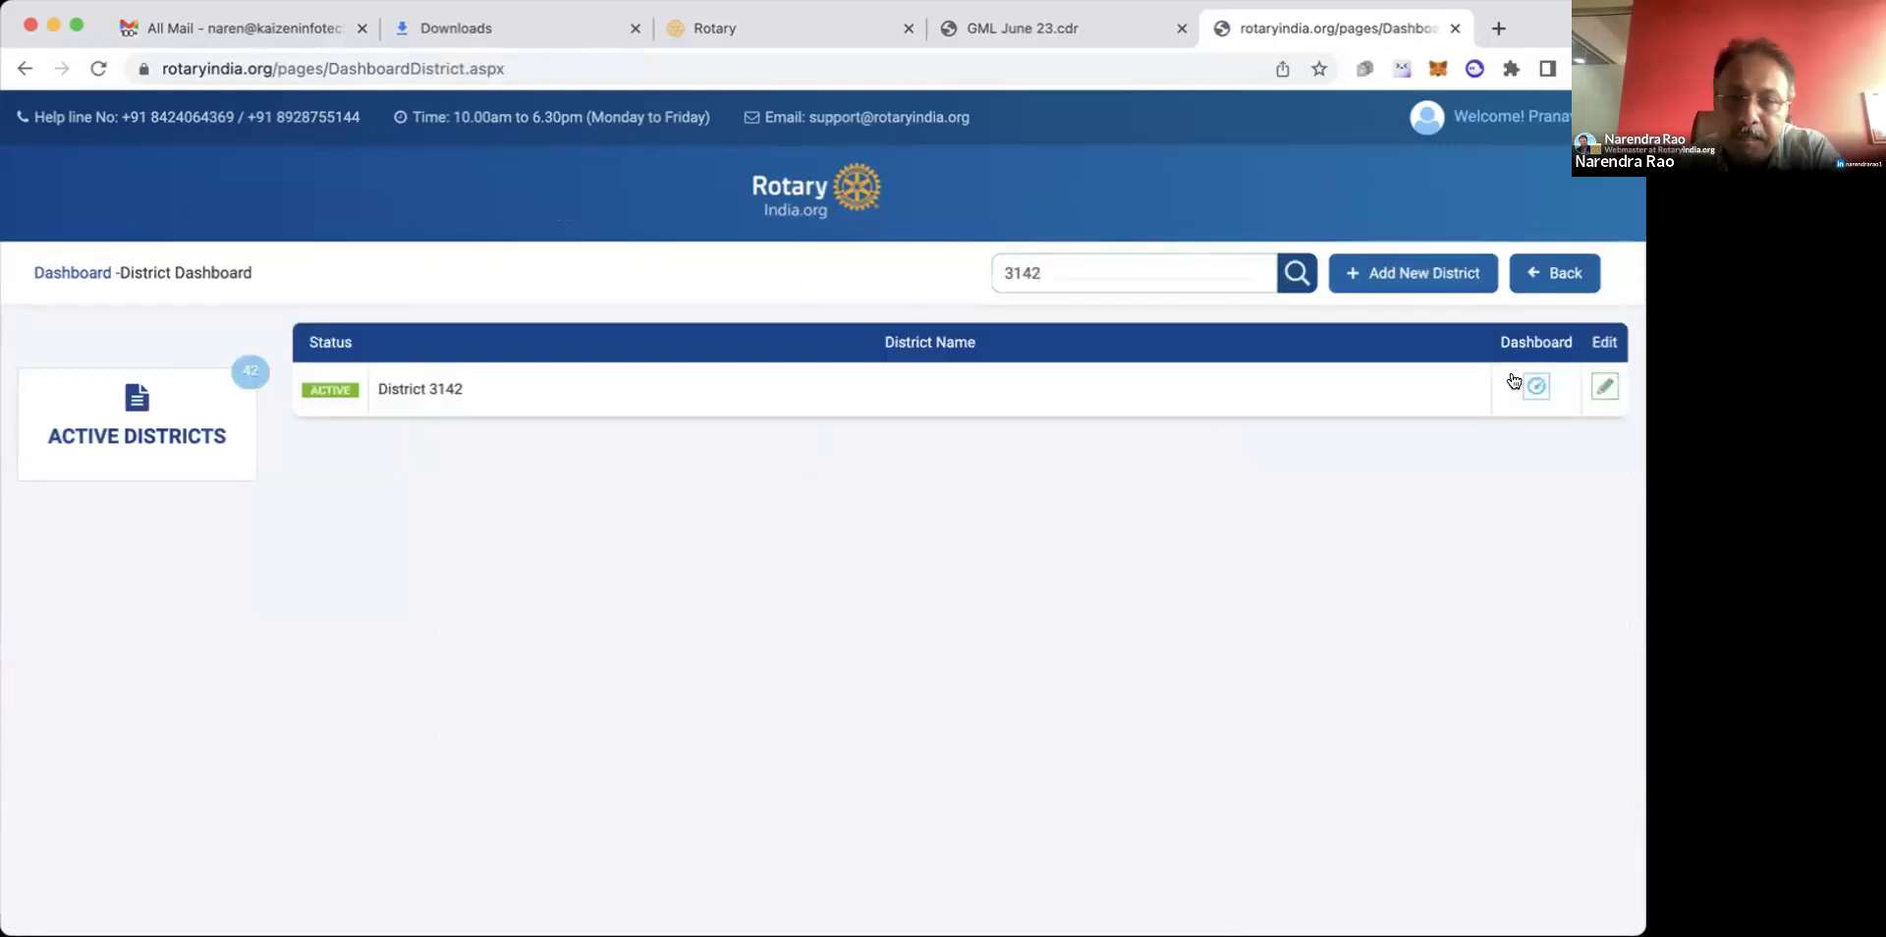
click(1539, 387)
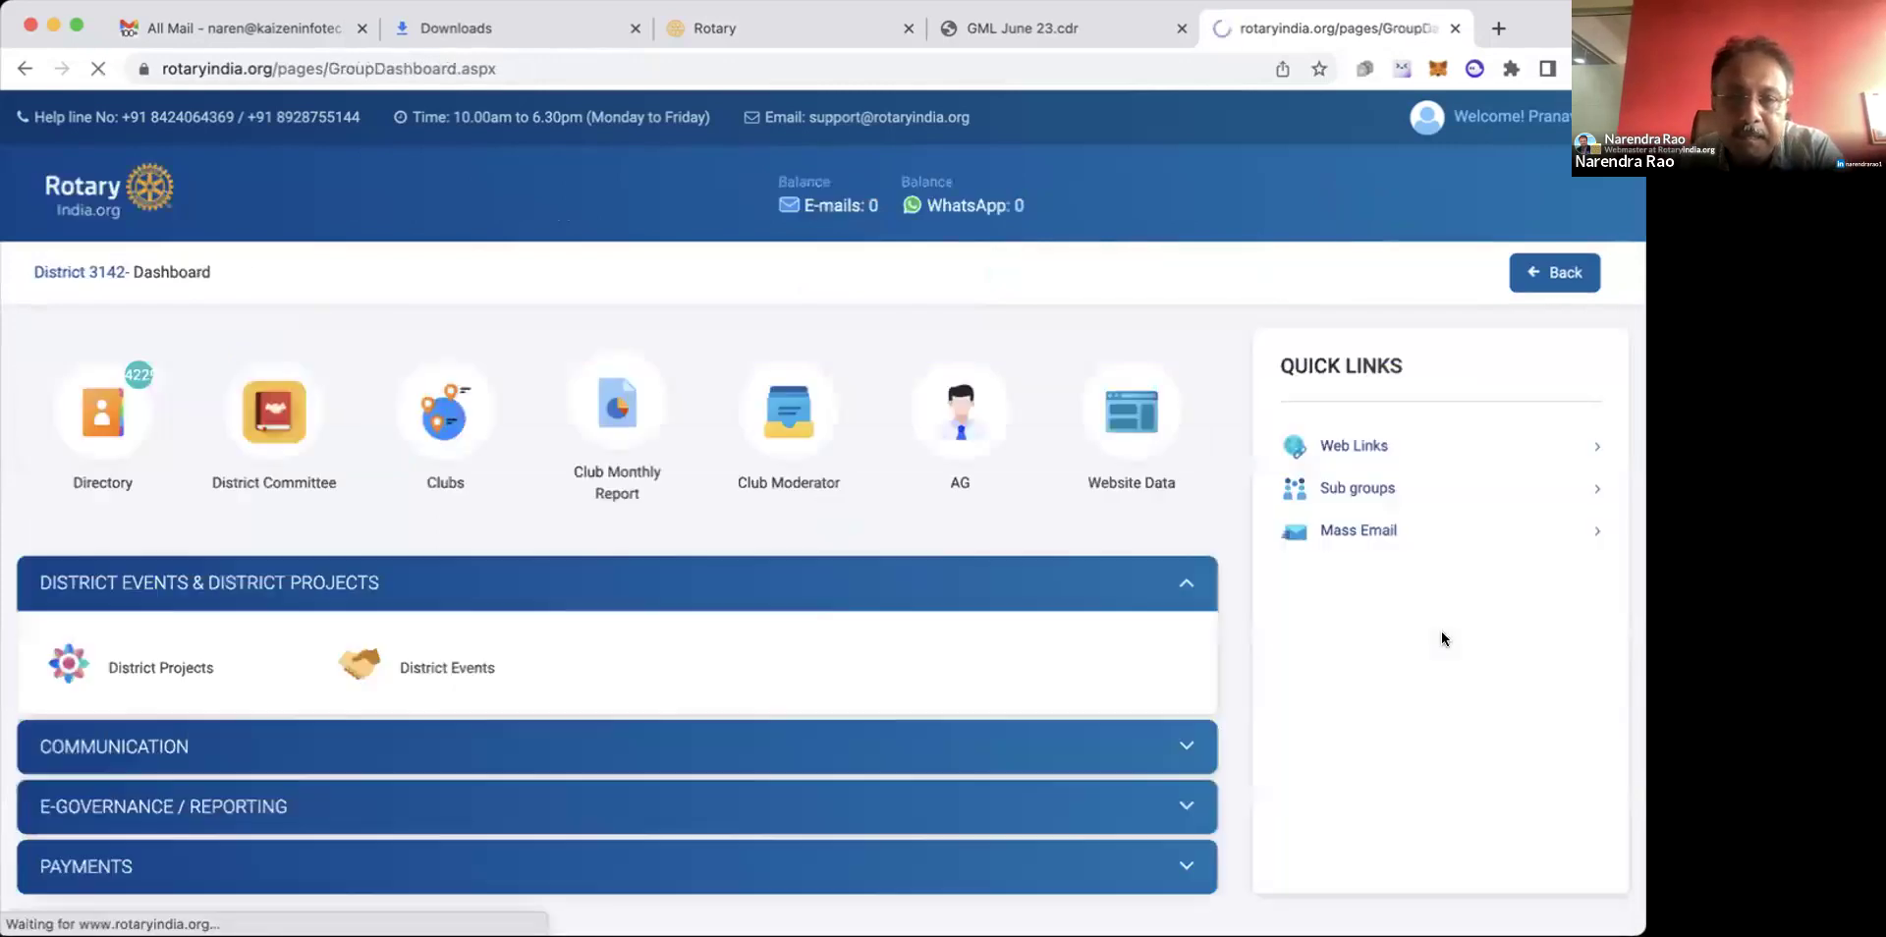
click(606, 753)
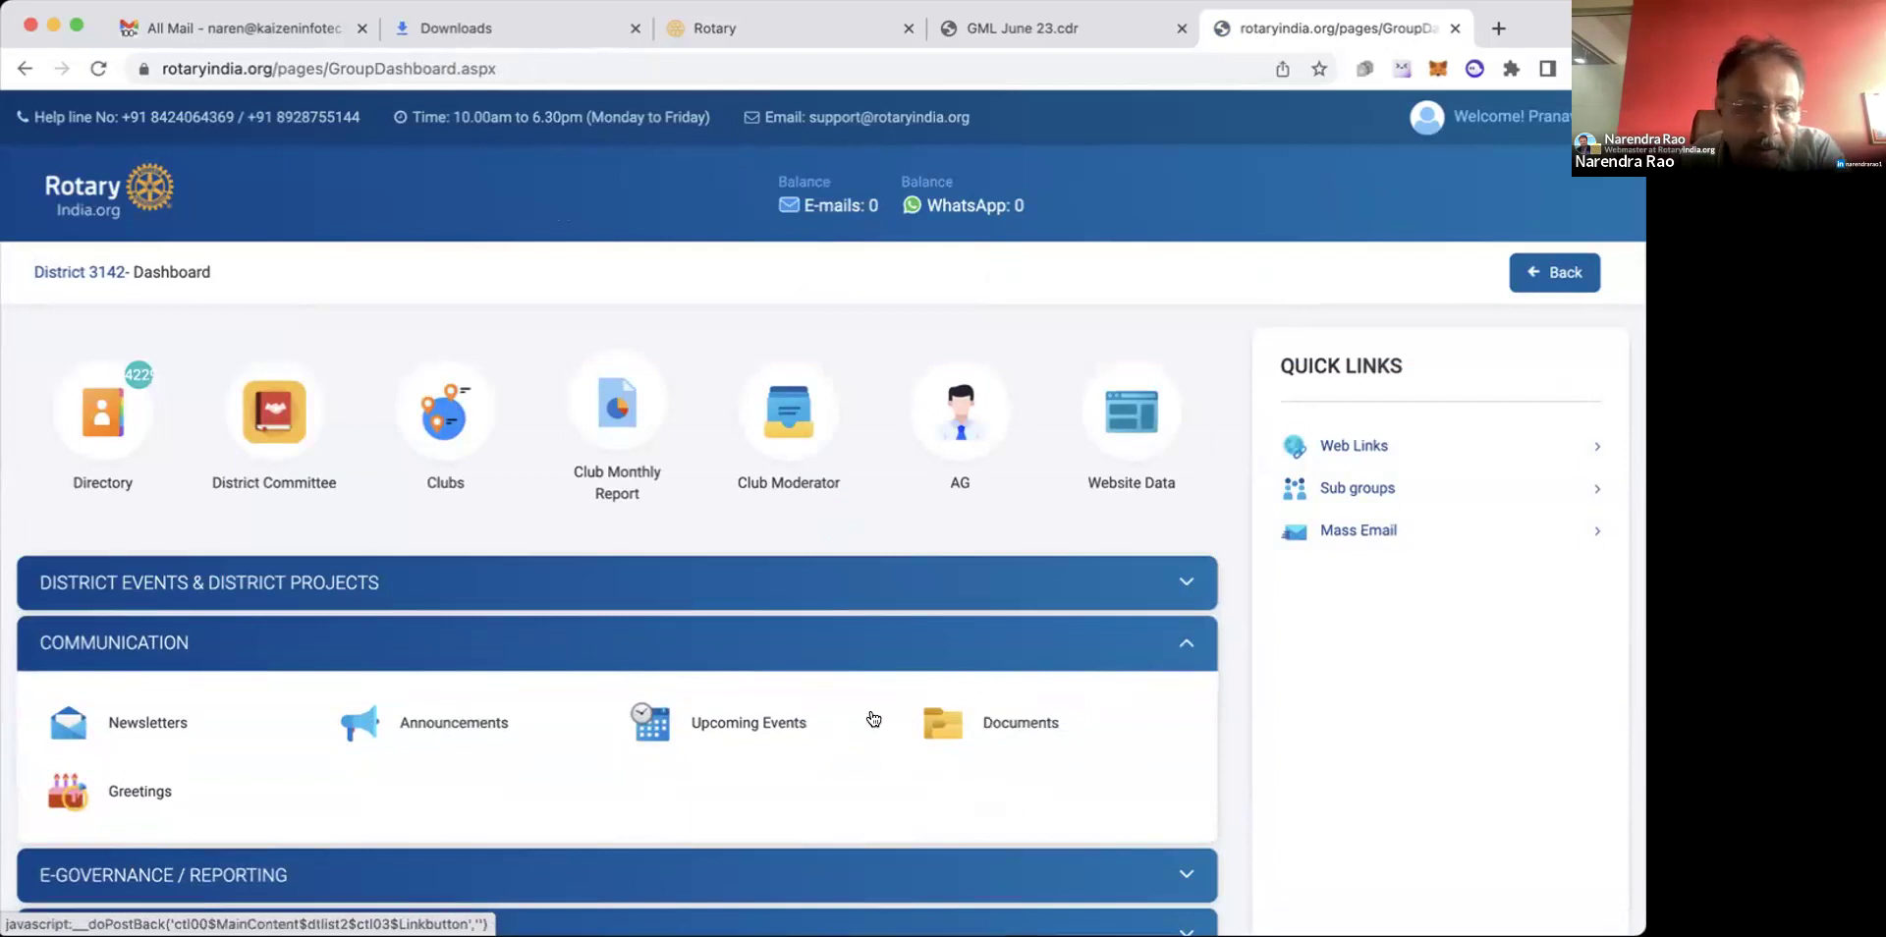
click(159, 723)
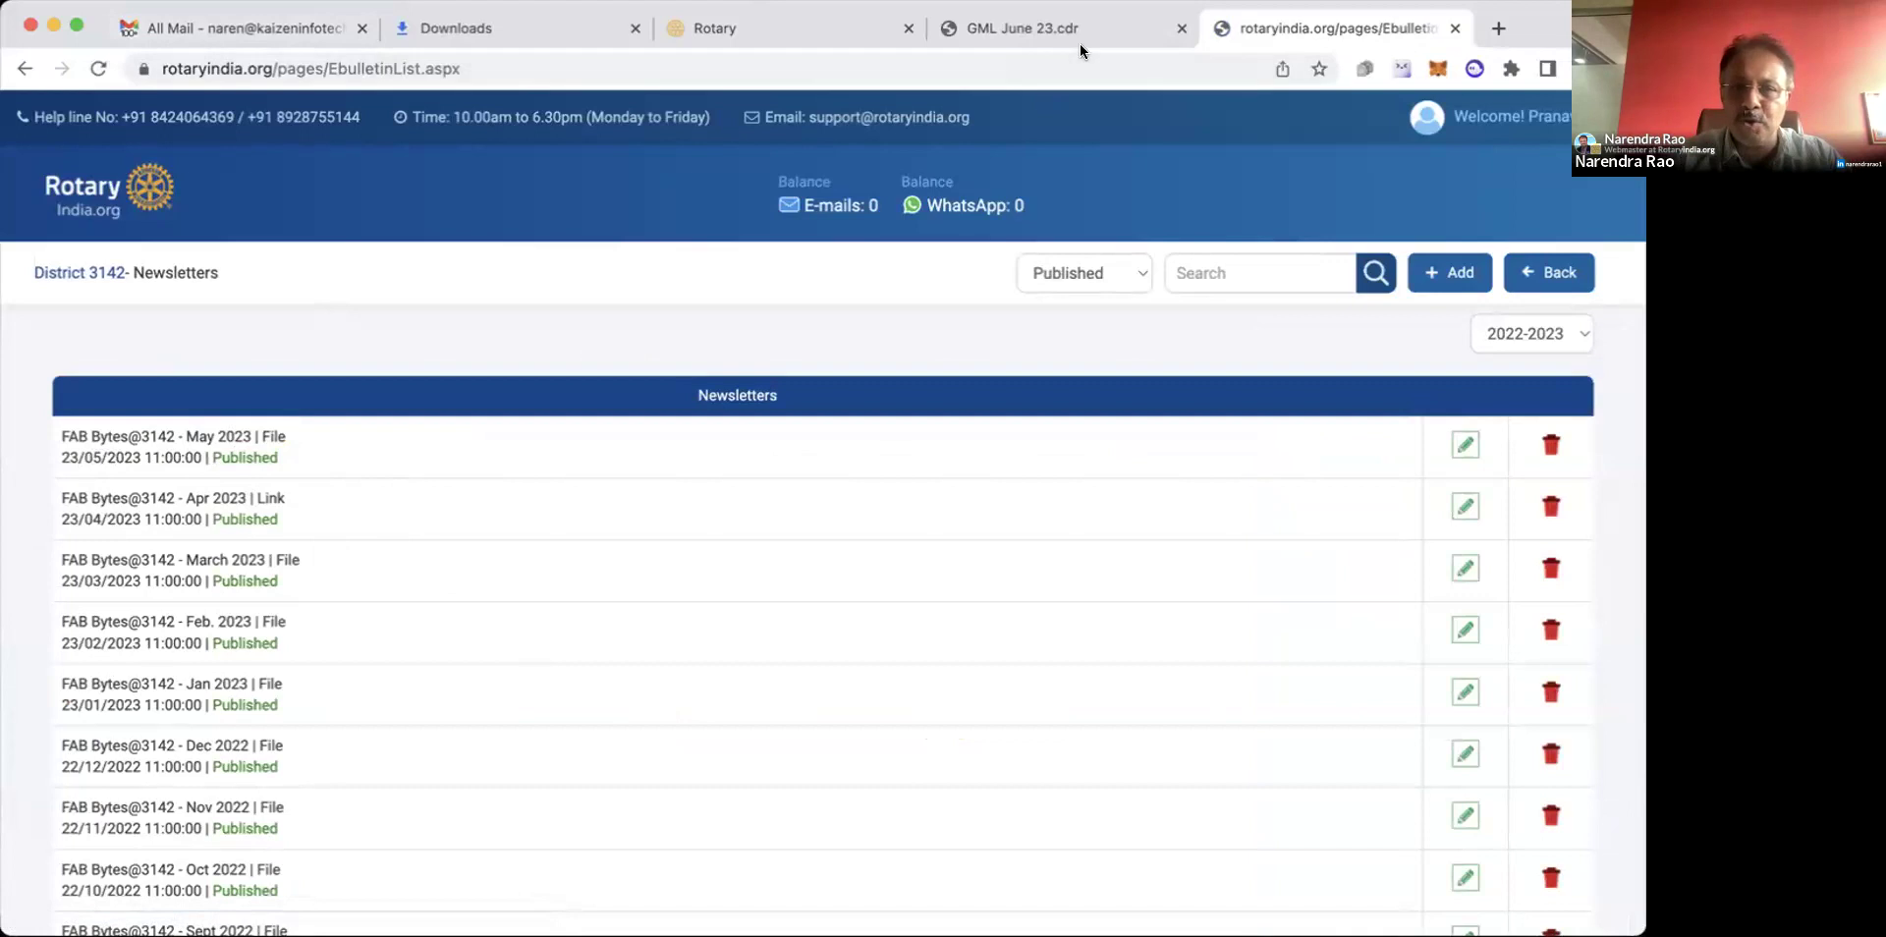
Open rid3142.rotaryindia.org in a new browser tab and show its list of Governor's Monthly Letters.
click(1499, 30)
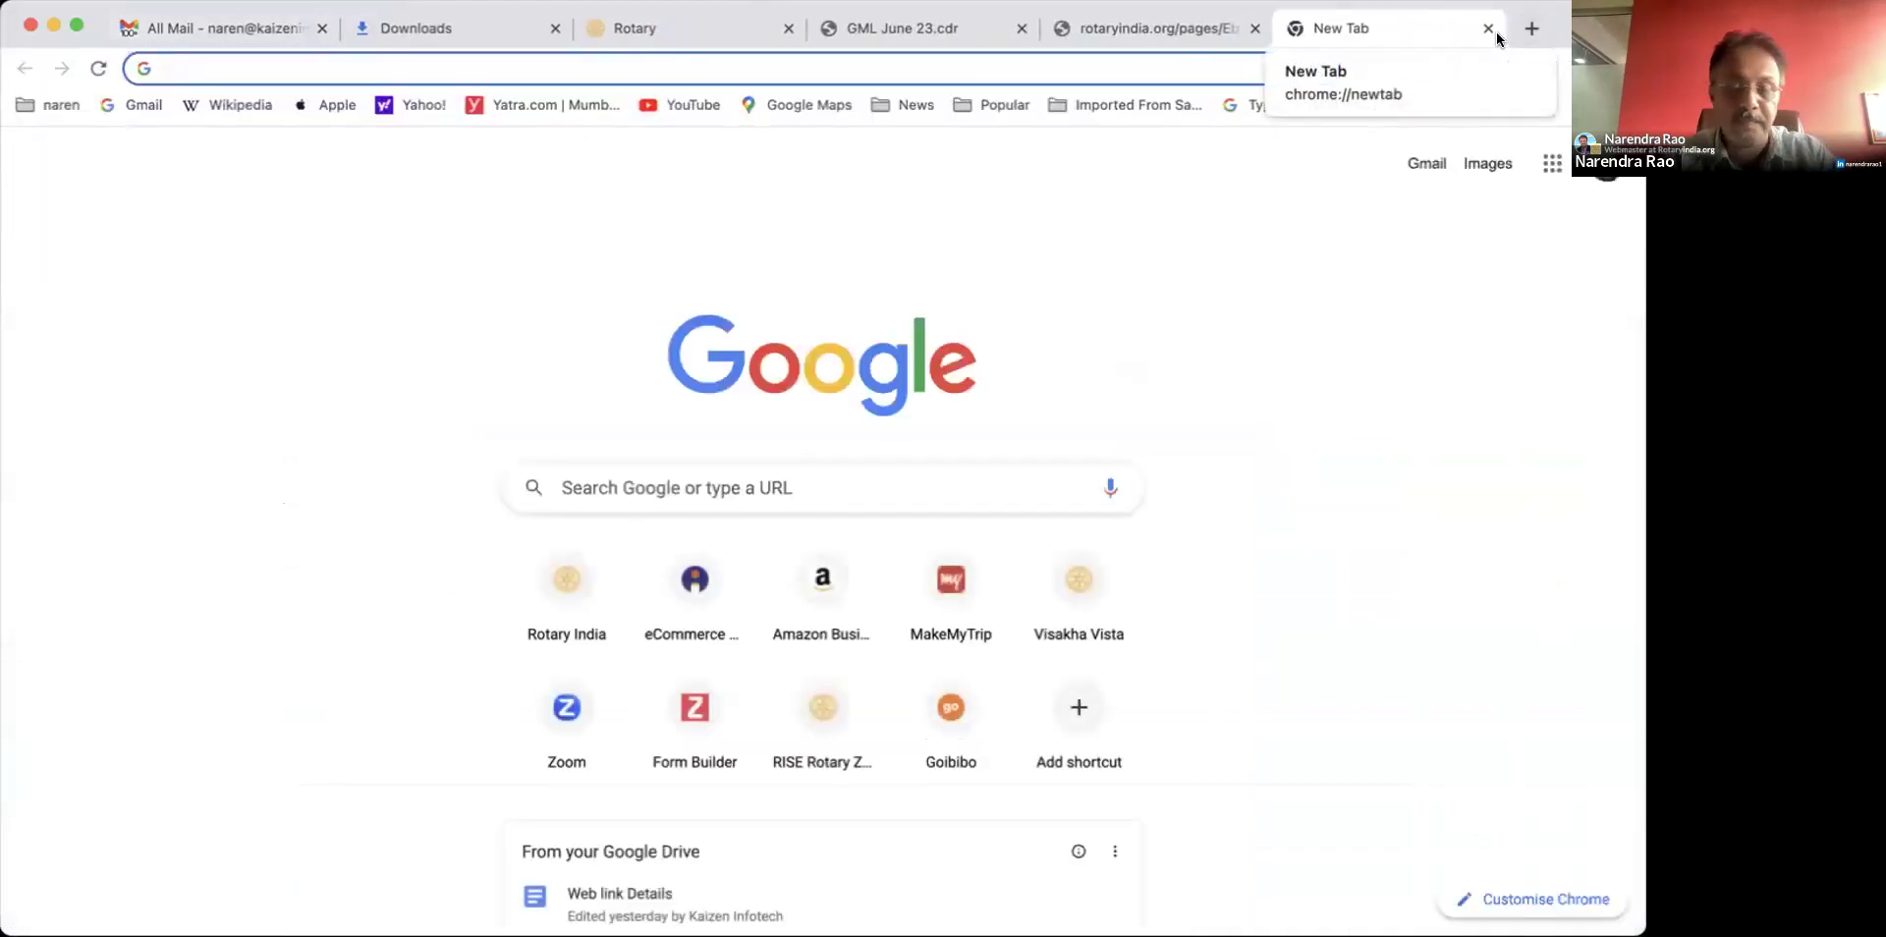
text(rid)
key(Return)
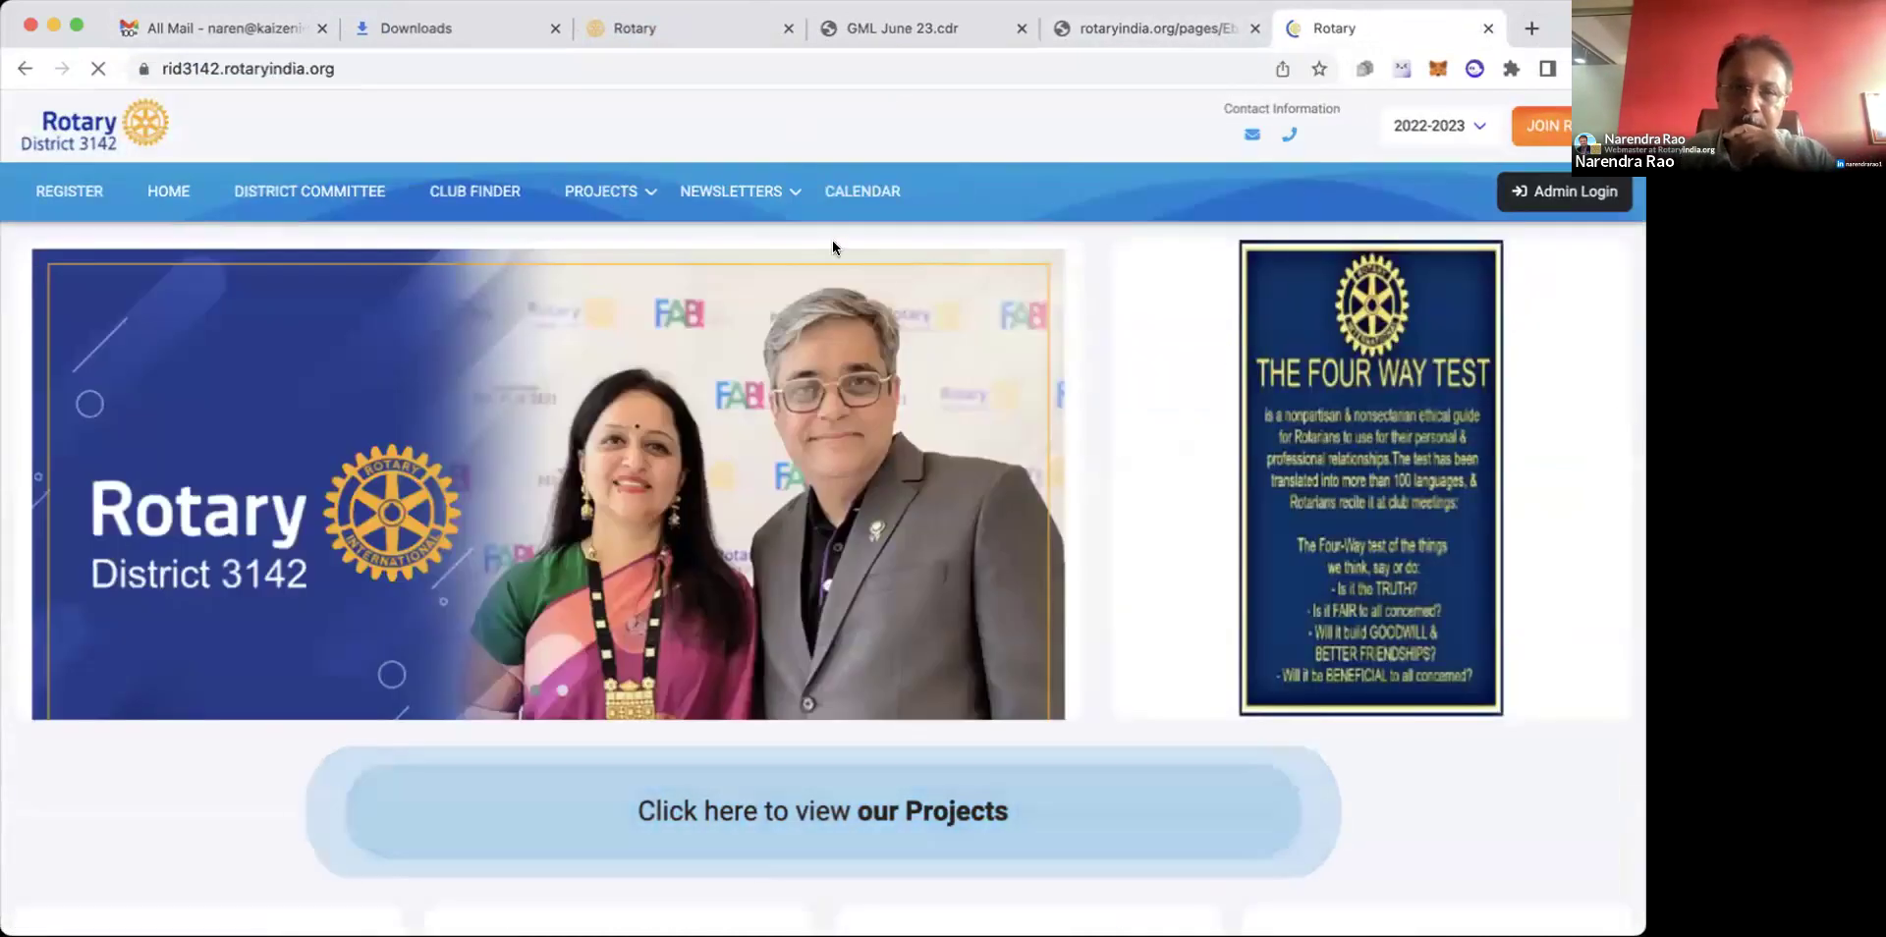
click(751, 193)
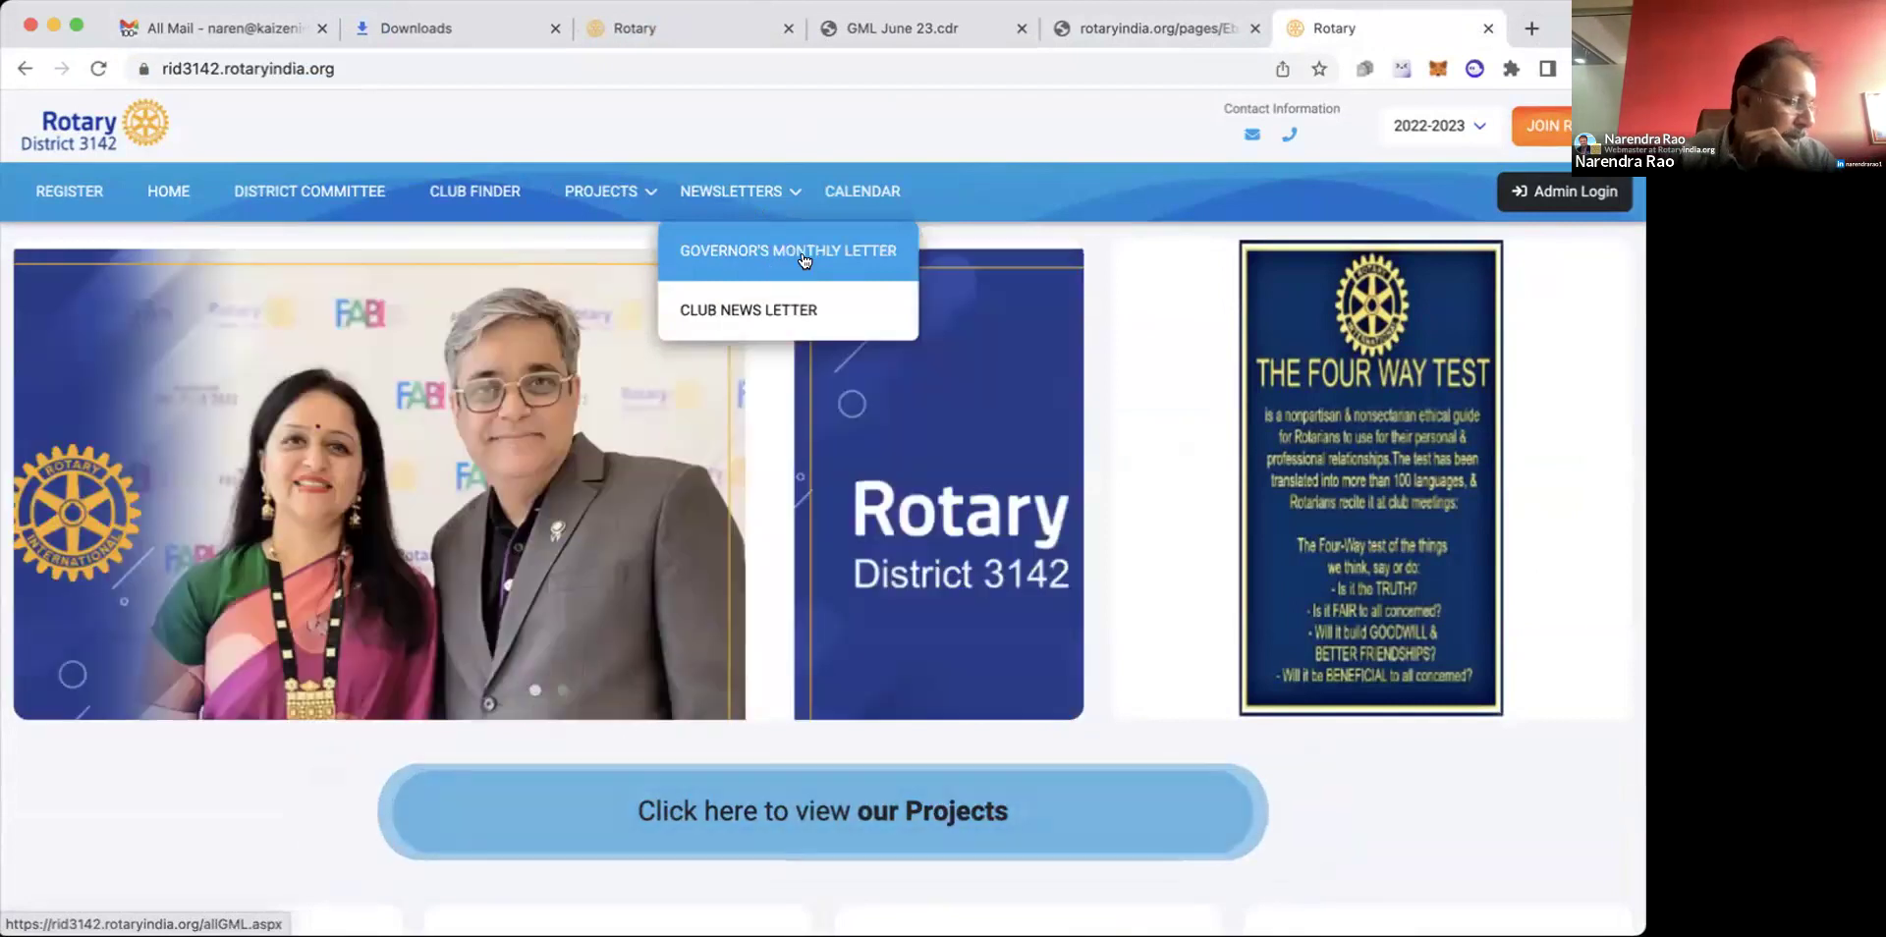
click(792, 257)
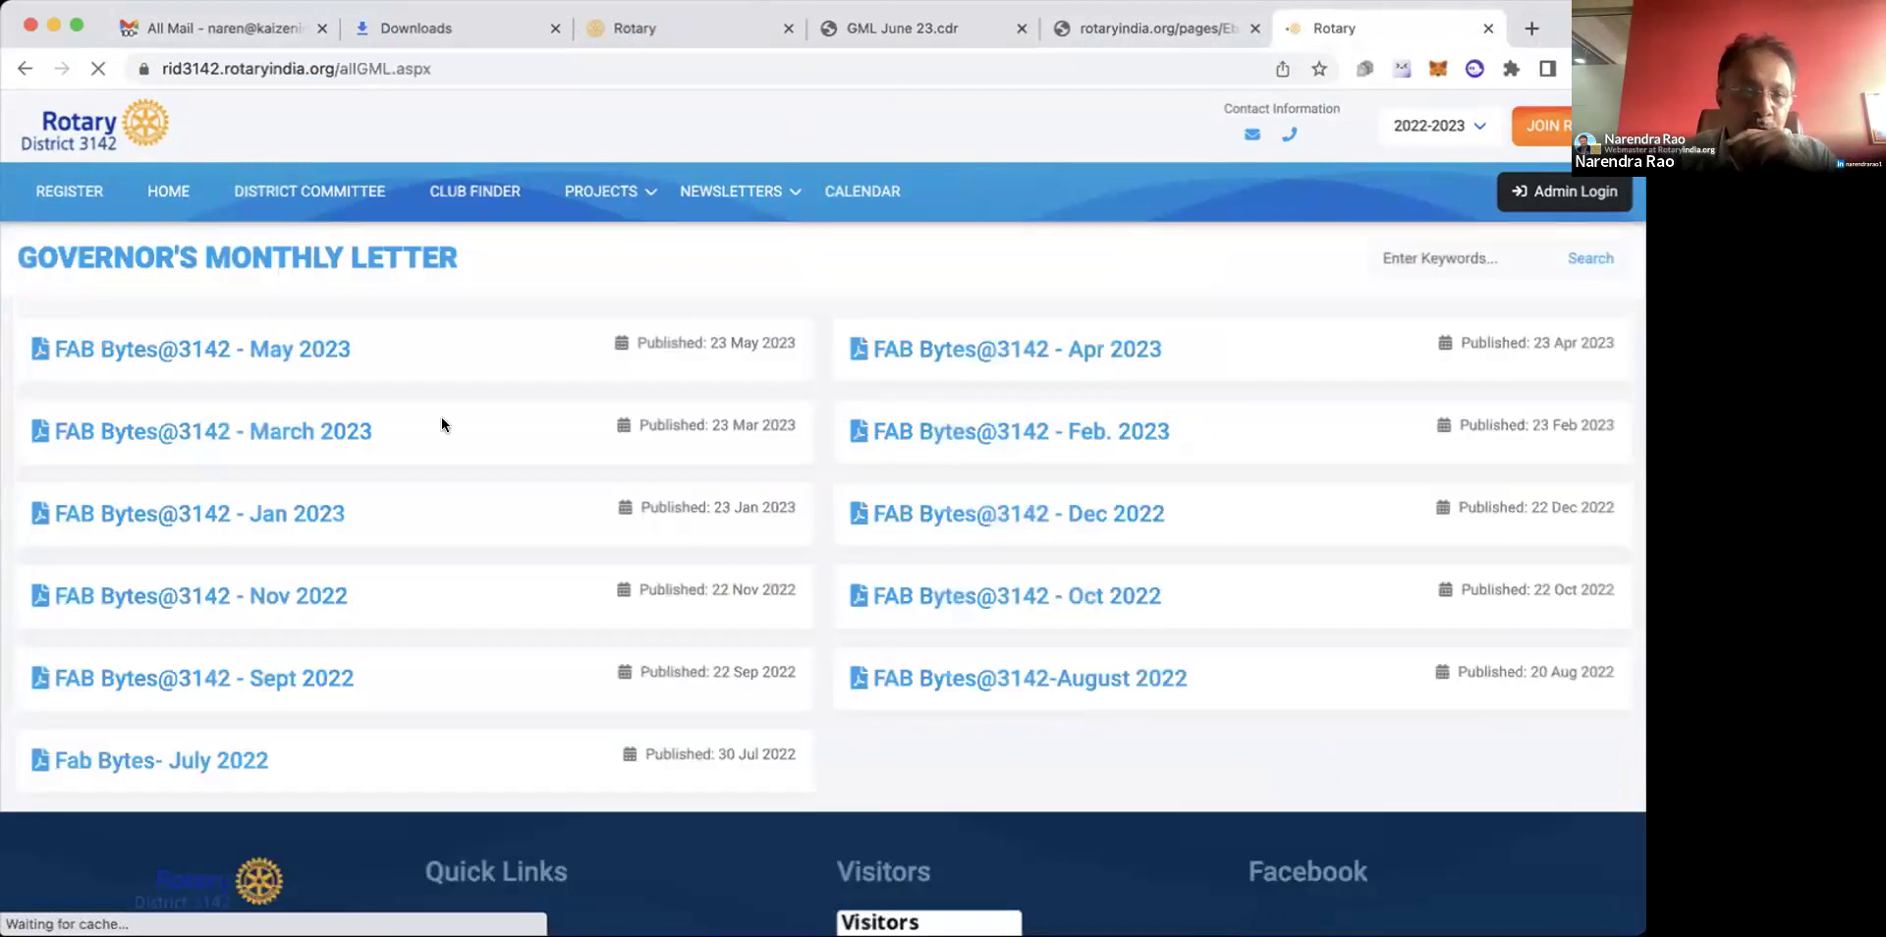
Open the FAB Bytes@3142 - May 2023 letter and skim its first pages.
click(305, 352)
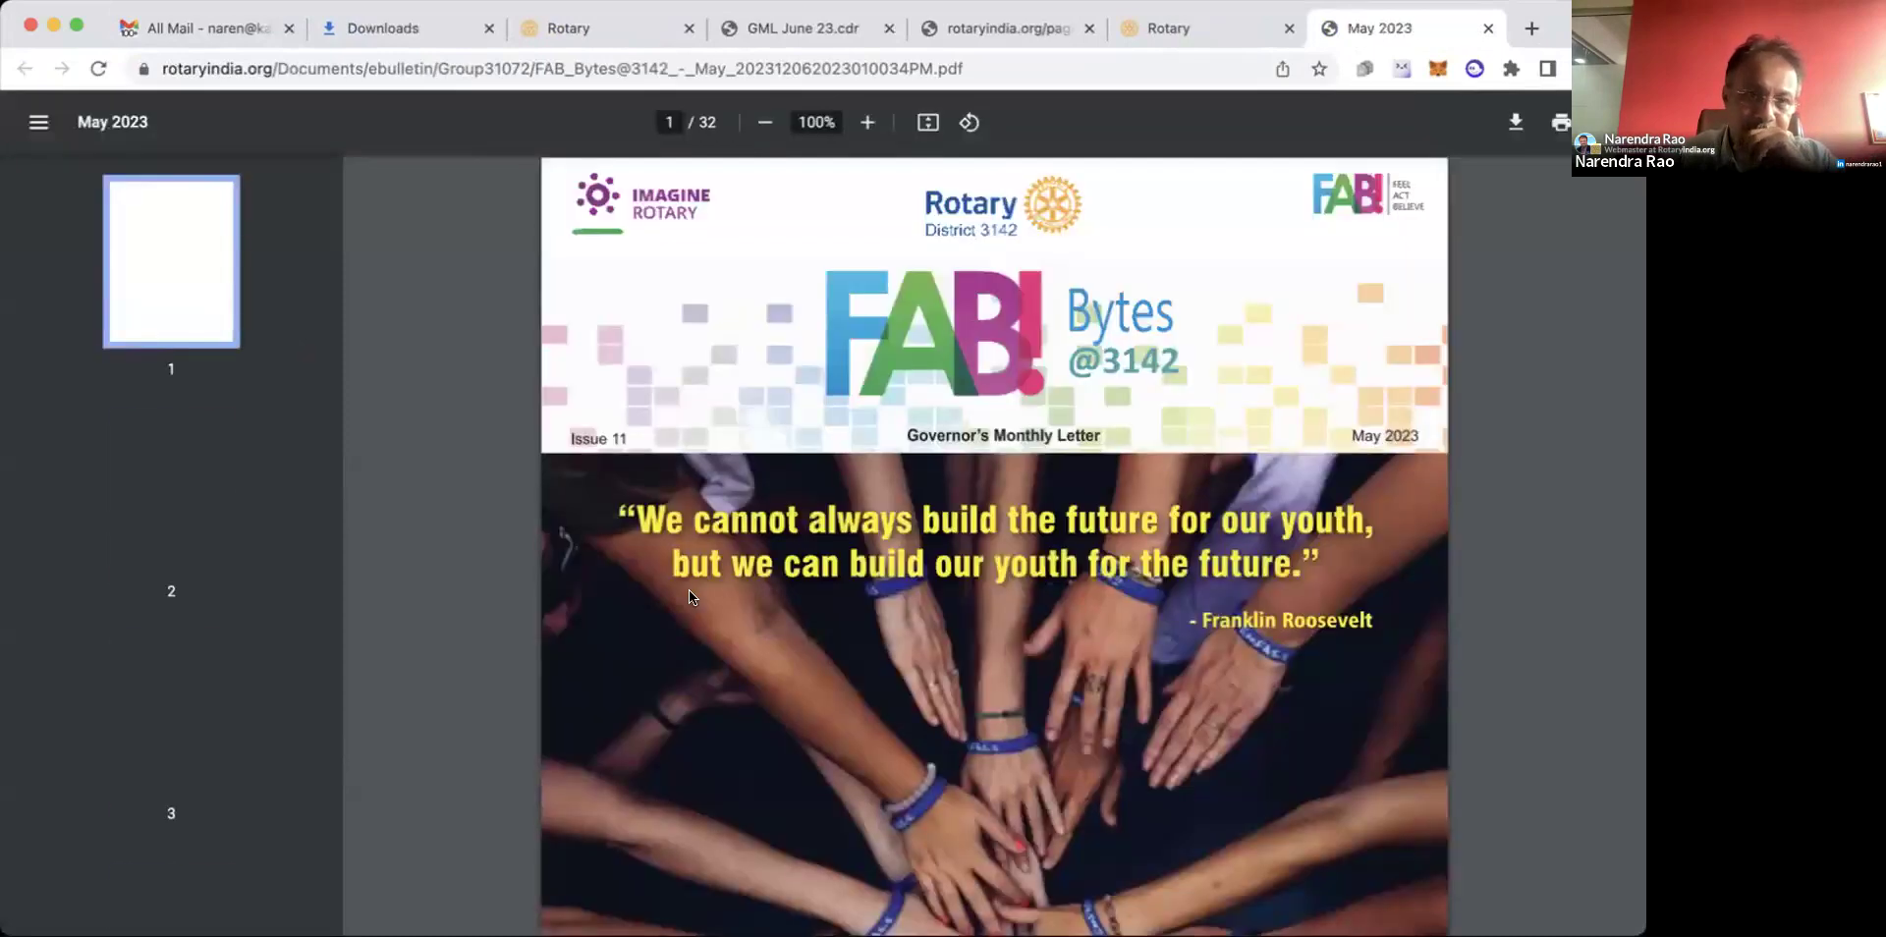
scroll(710, 763, down, 20)
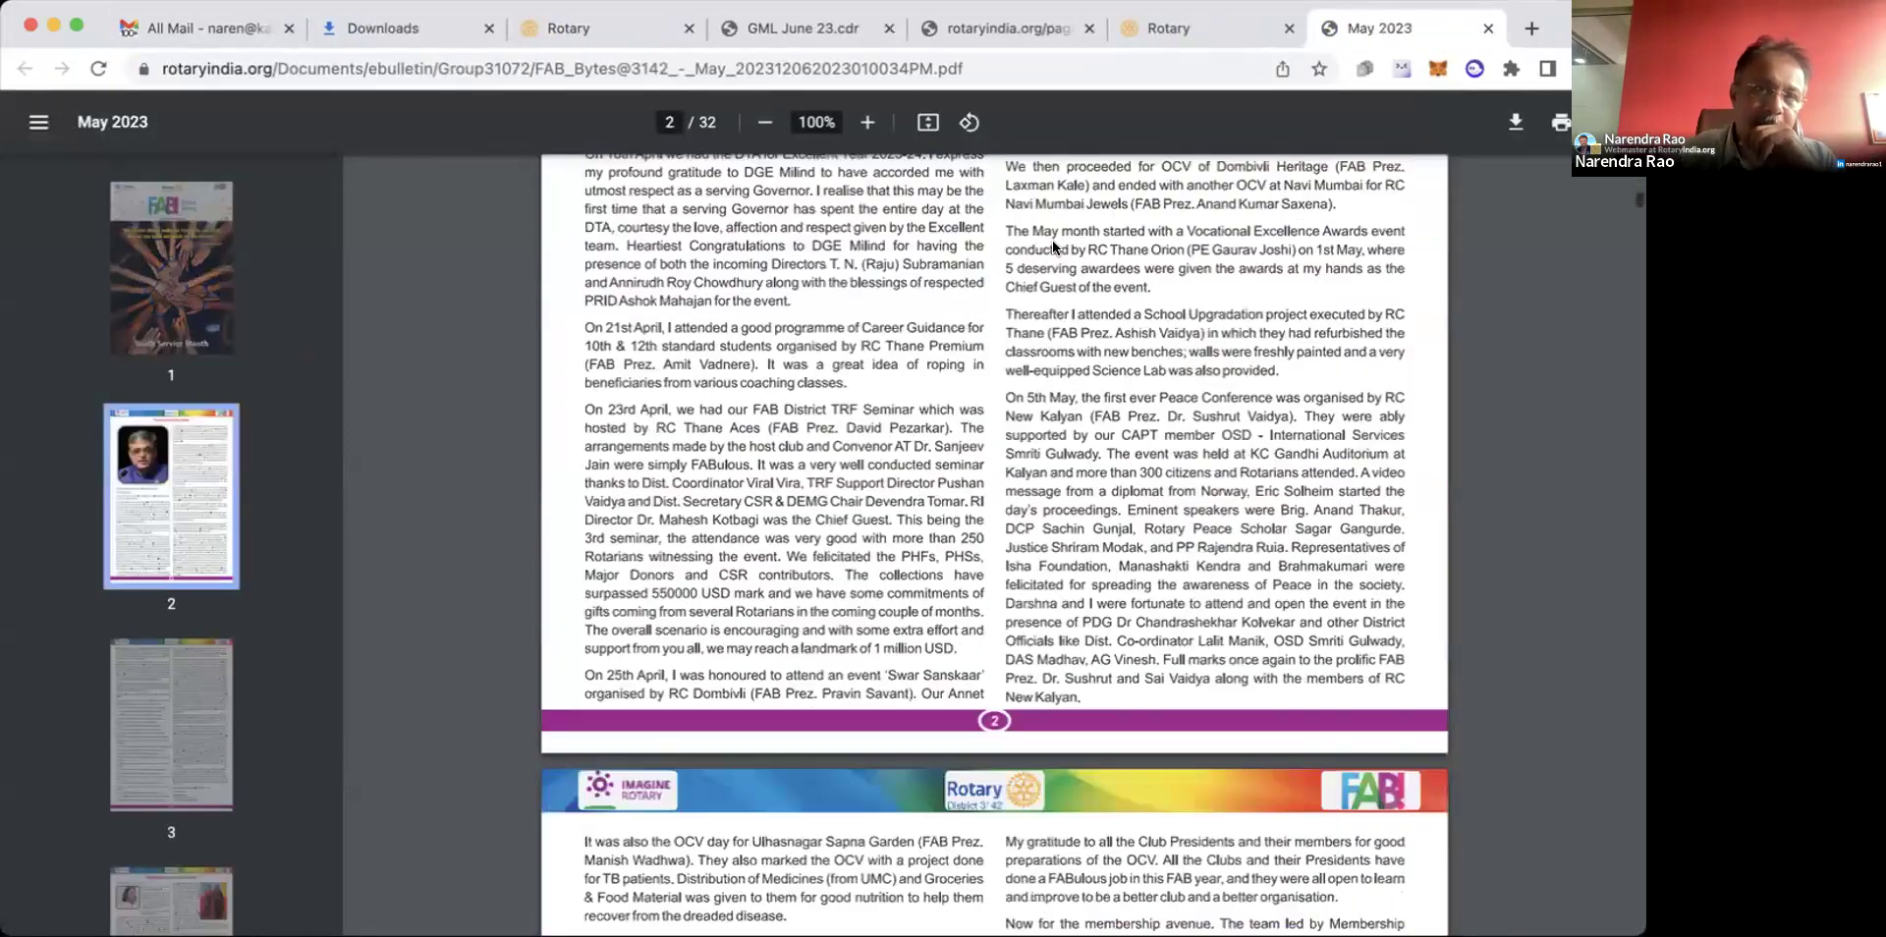
scroll(1054, 245, up, 20)
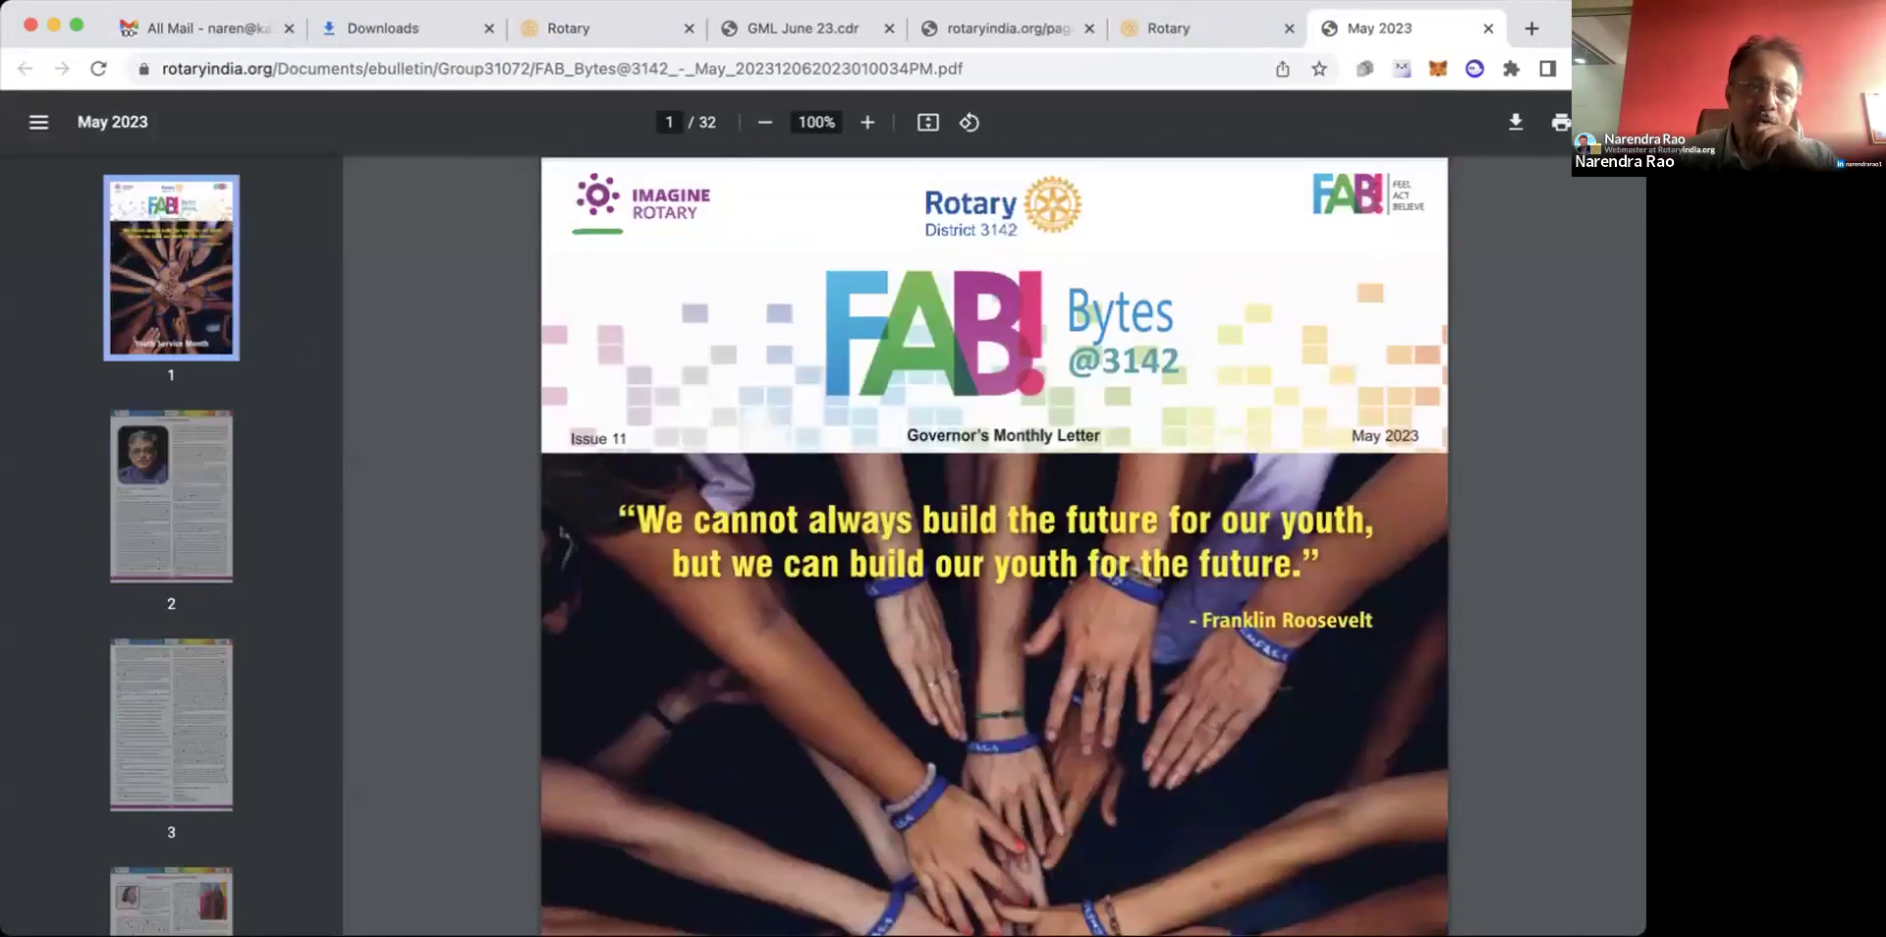
Return to the District 3142 site, list the club newsletters and open May Hill Echoes.
click(1196, 37)
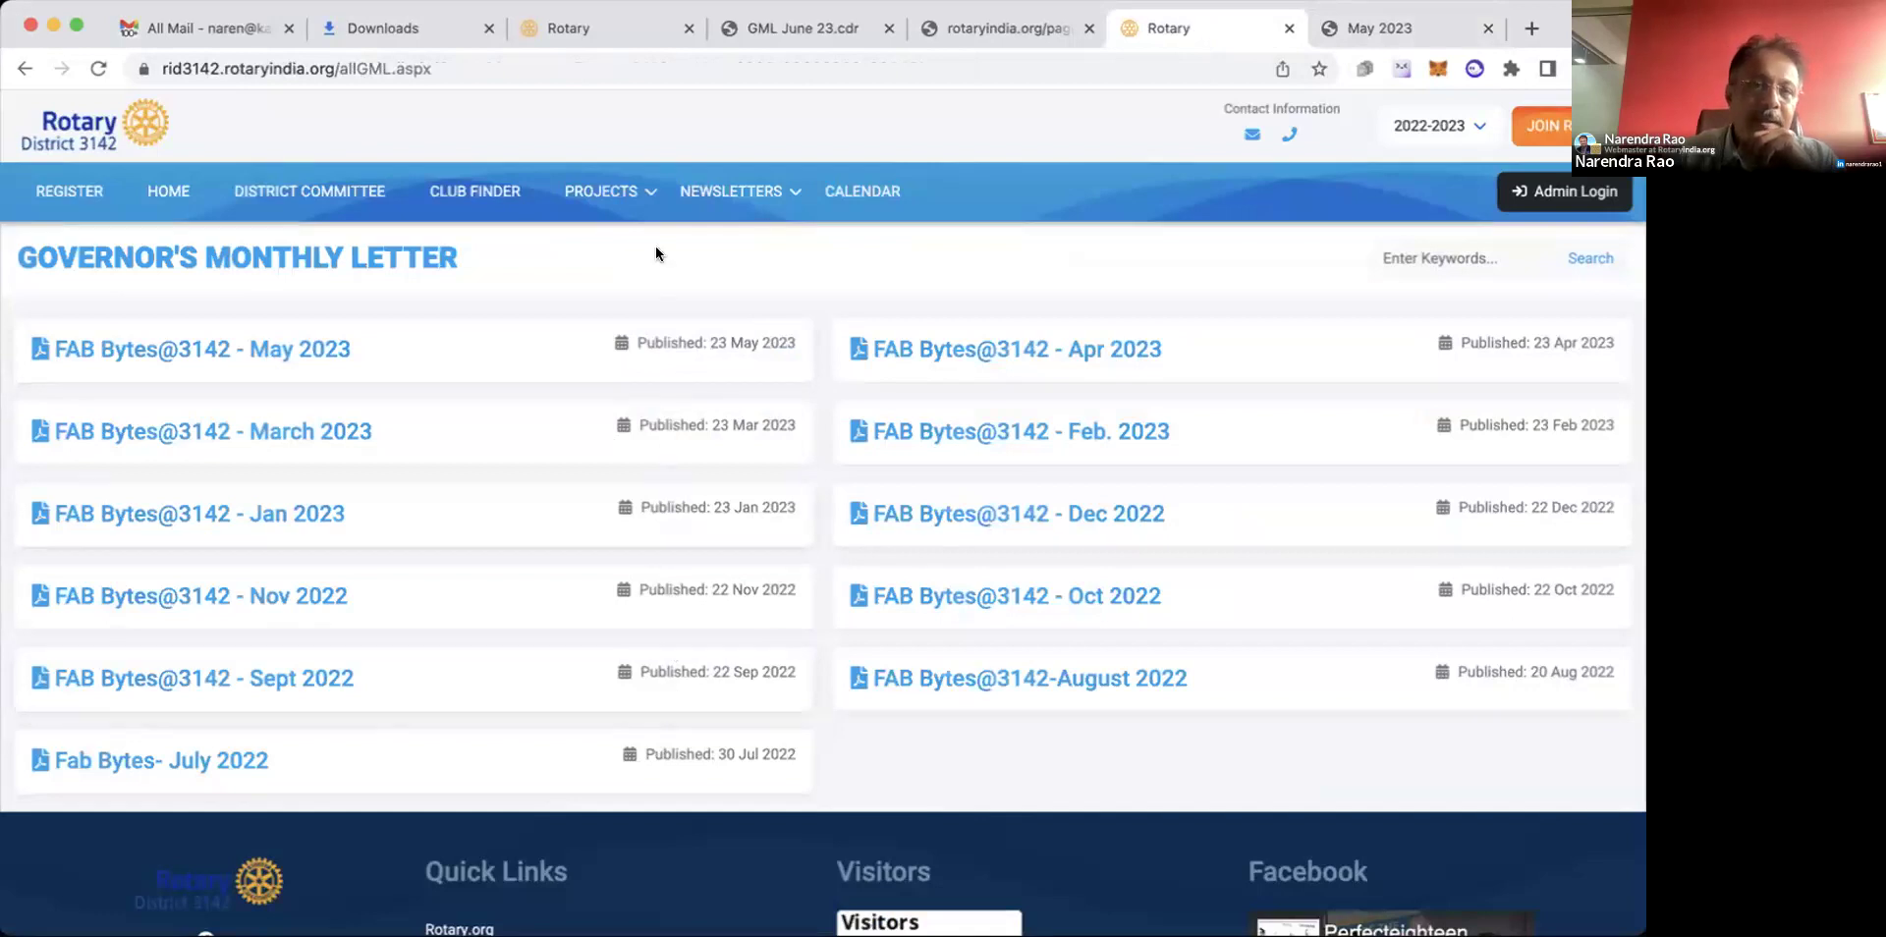
click(752, 191)
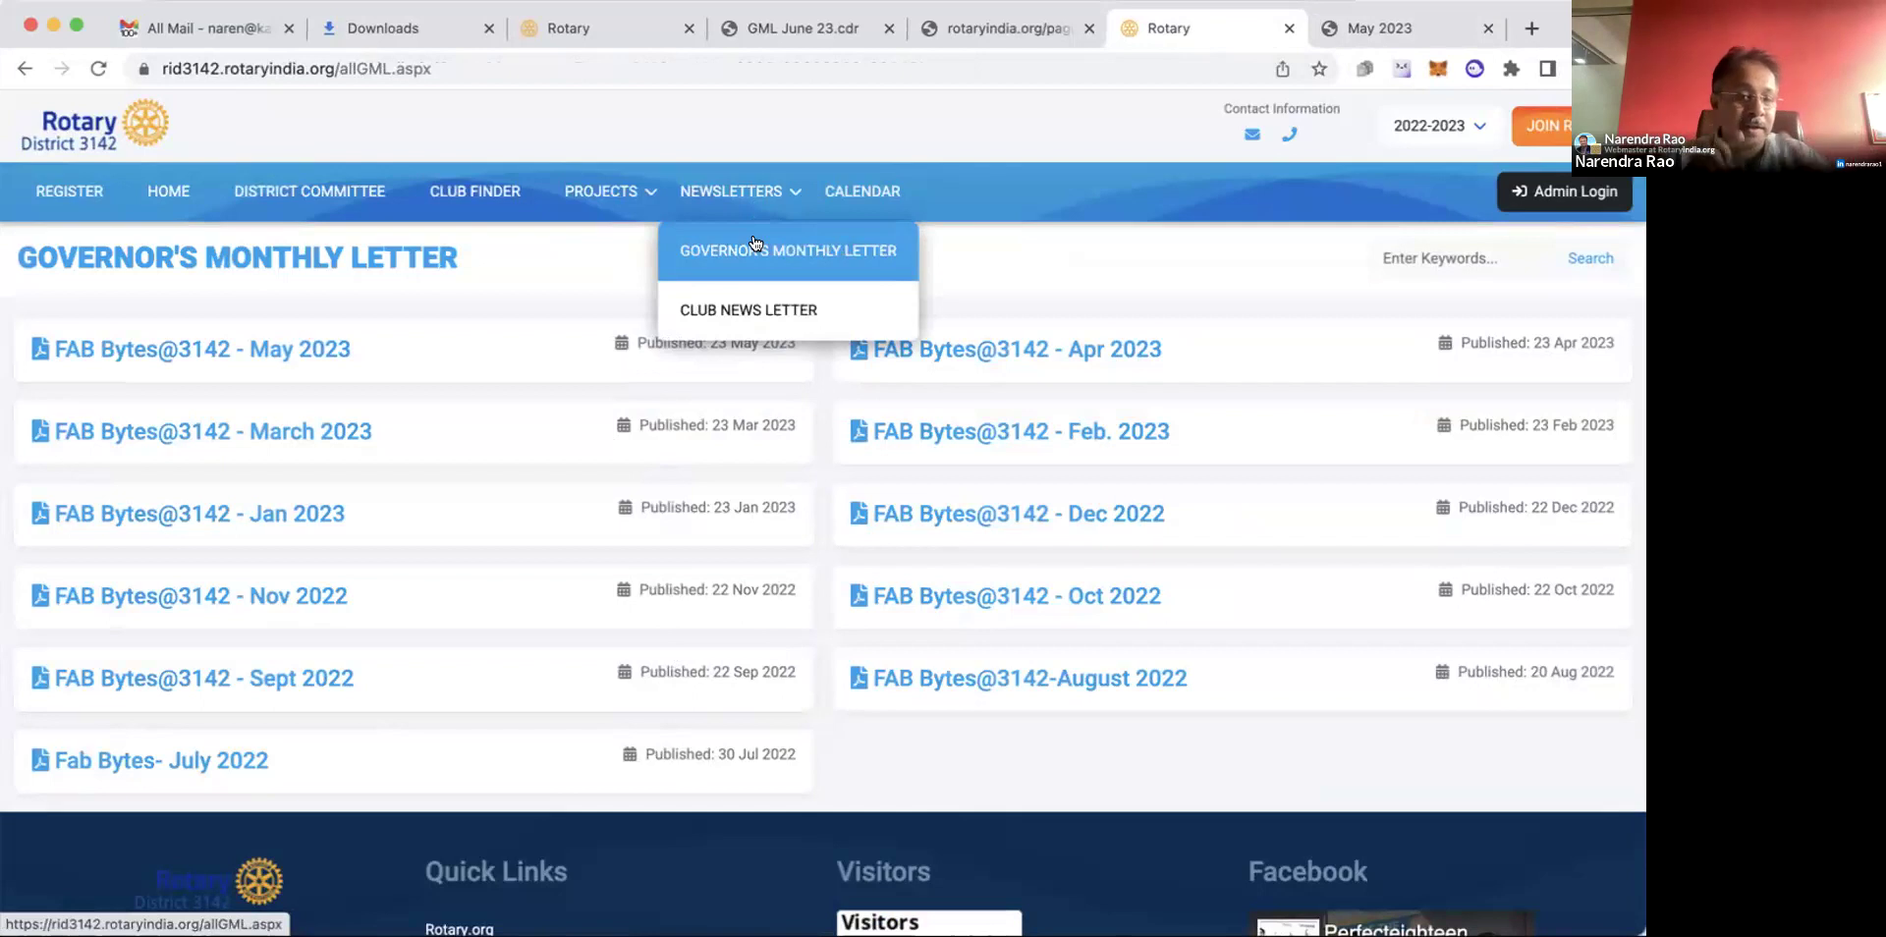
click(756, 311)
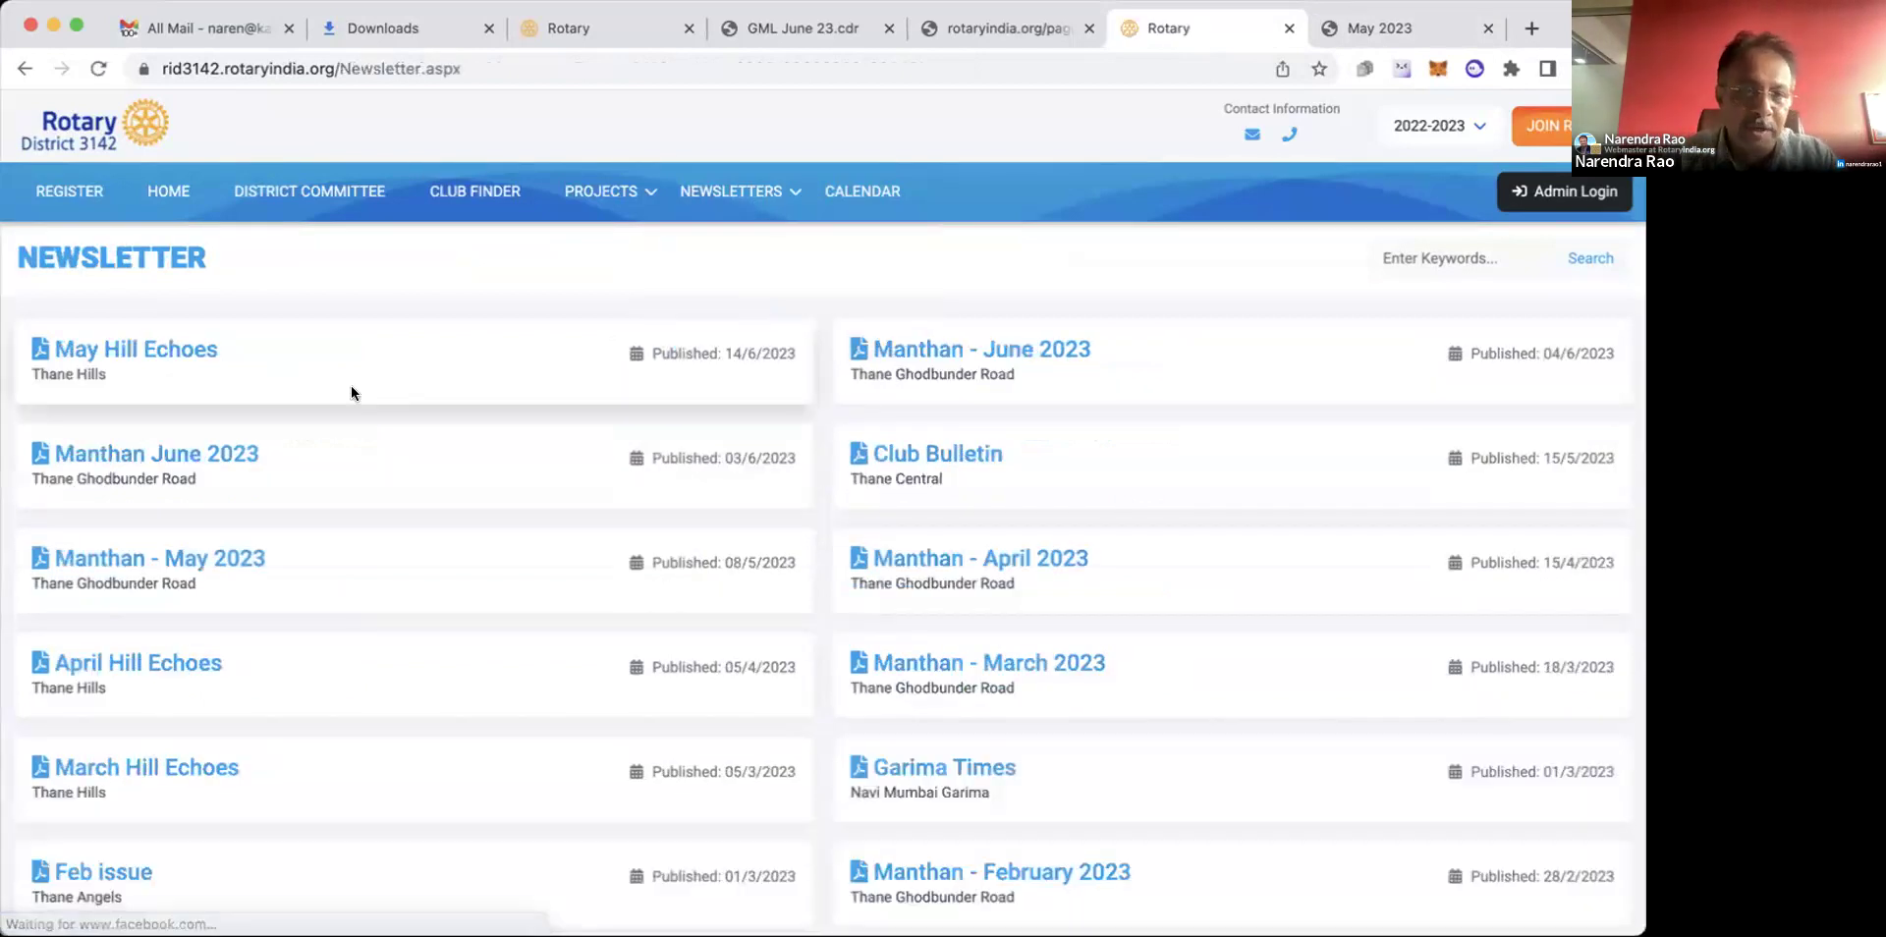
click(181, 355)
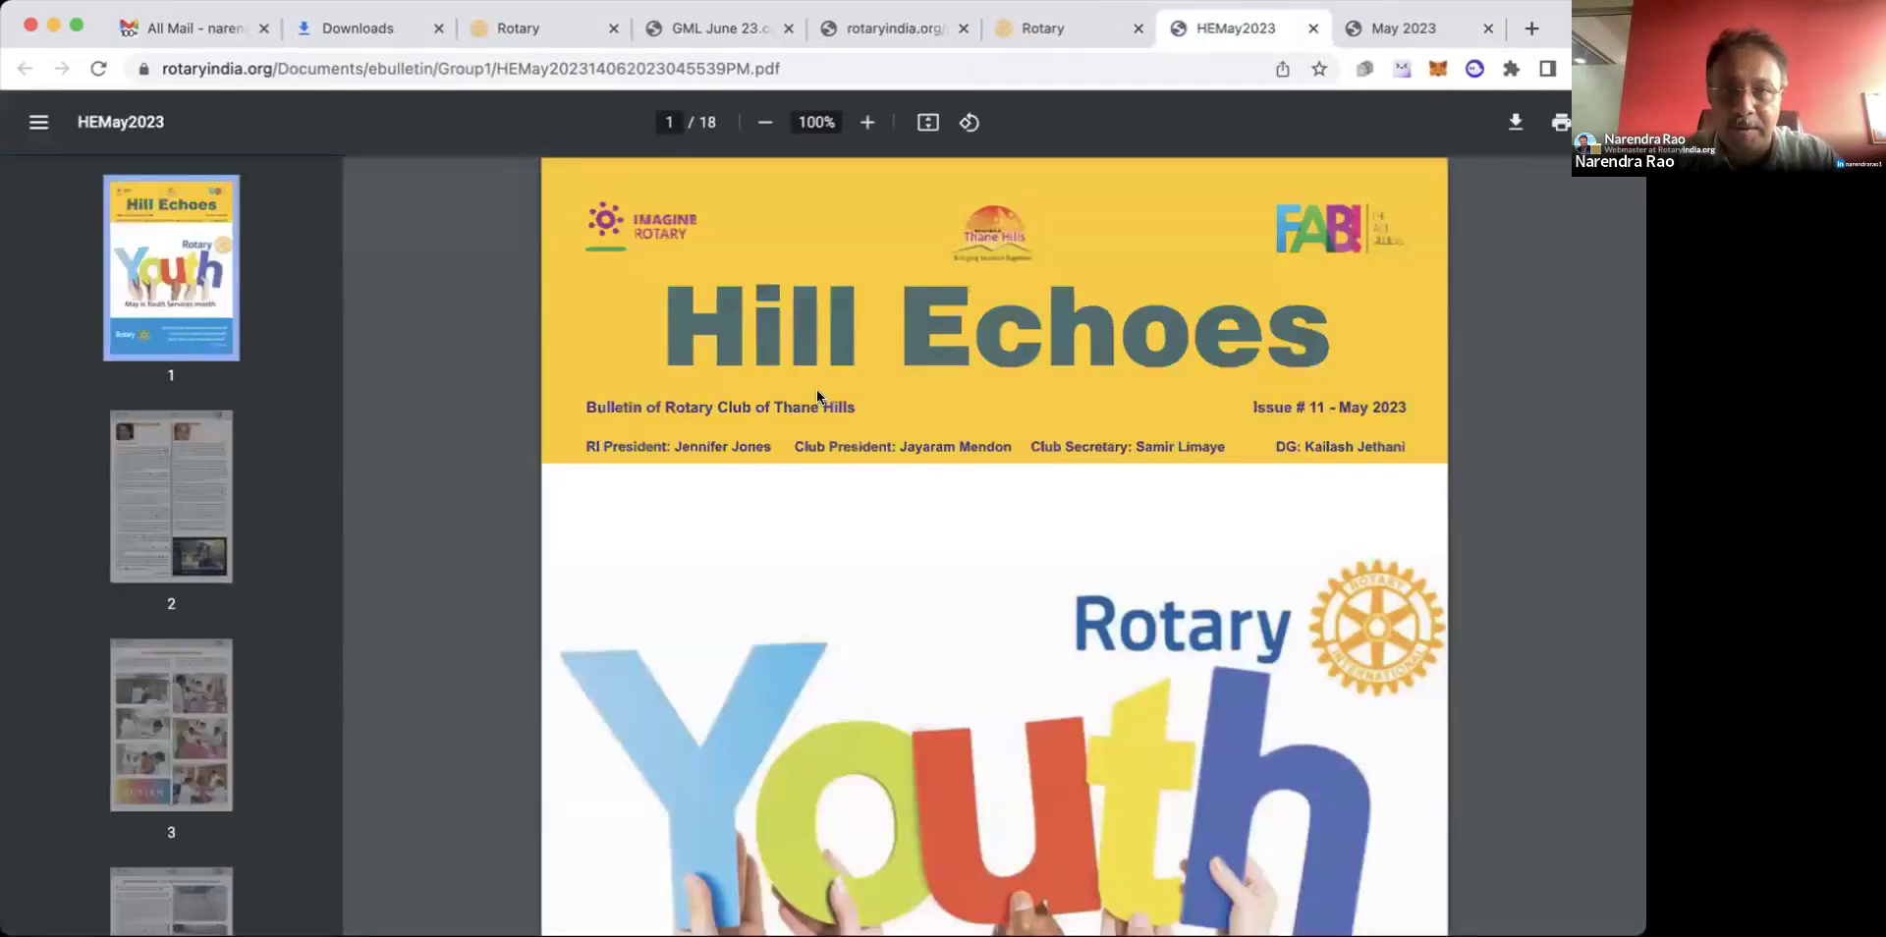
Open the Thane Hills club website, rcthanehills.org, in a new browser tab and go to its newsletters.
click(1539, 31)
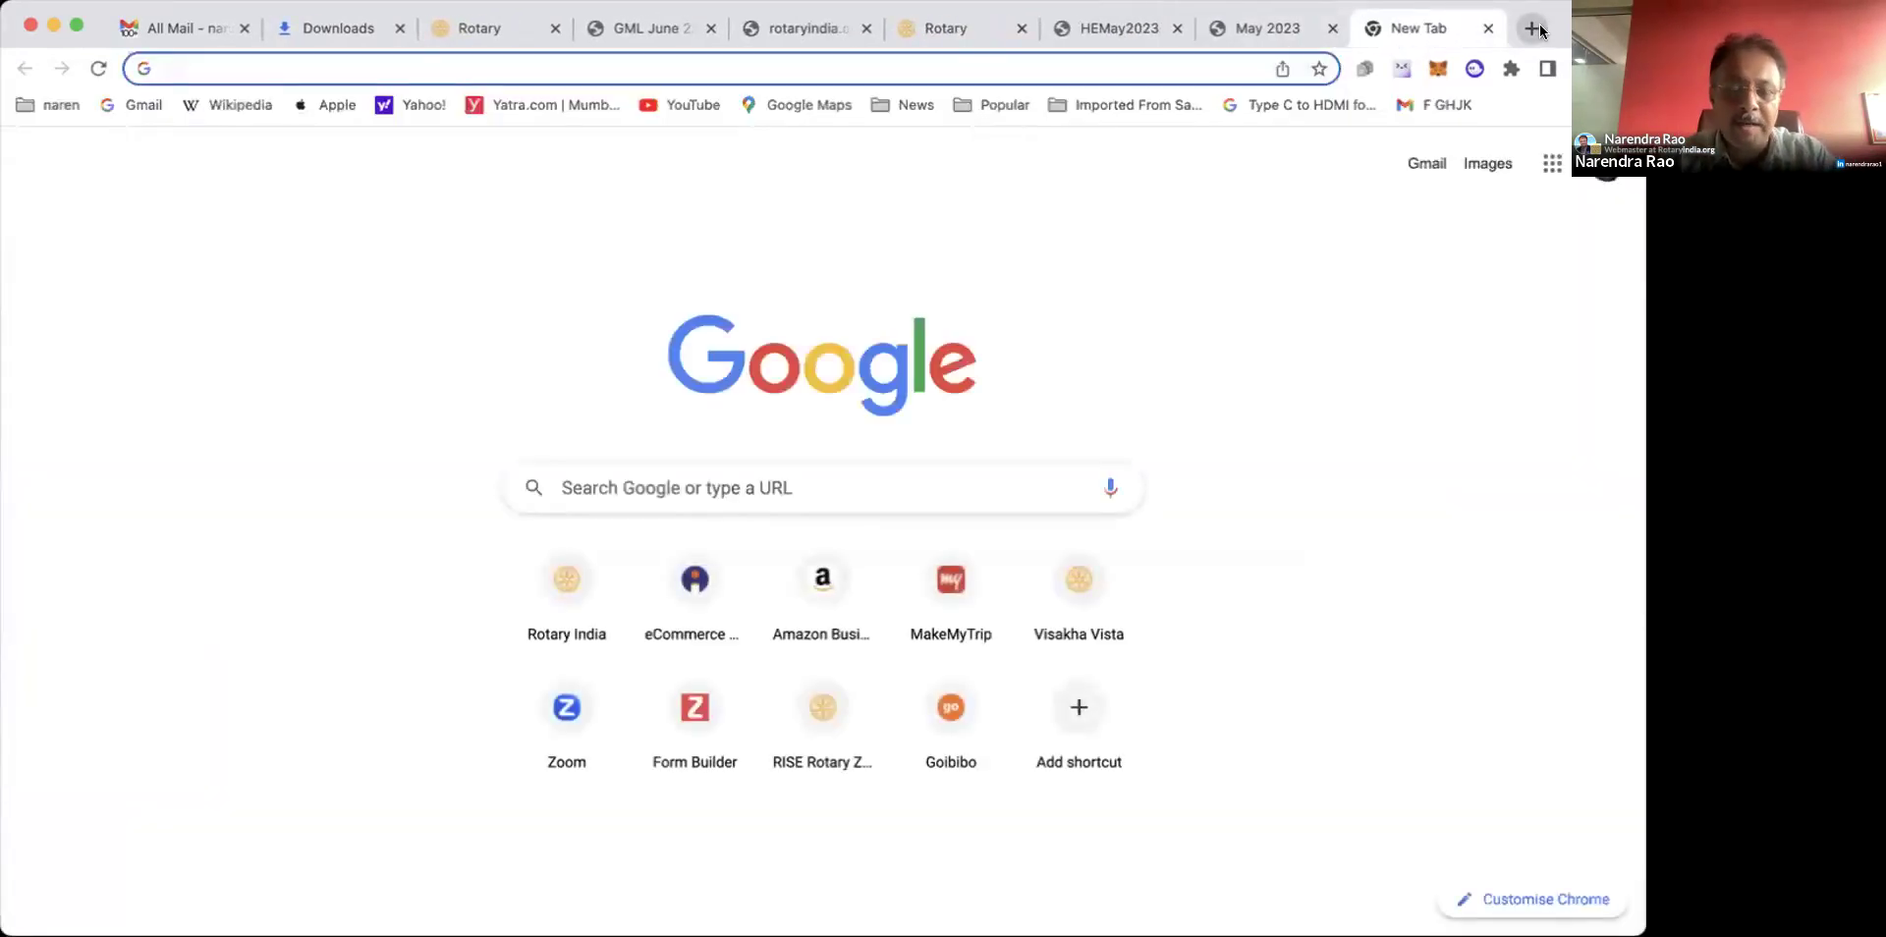
text(rc)
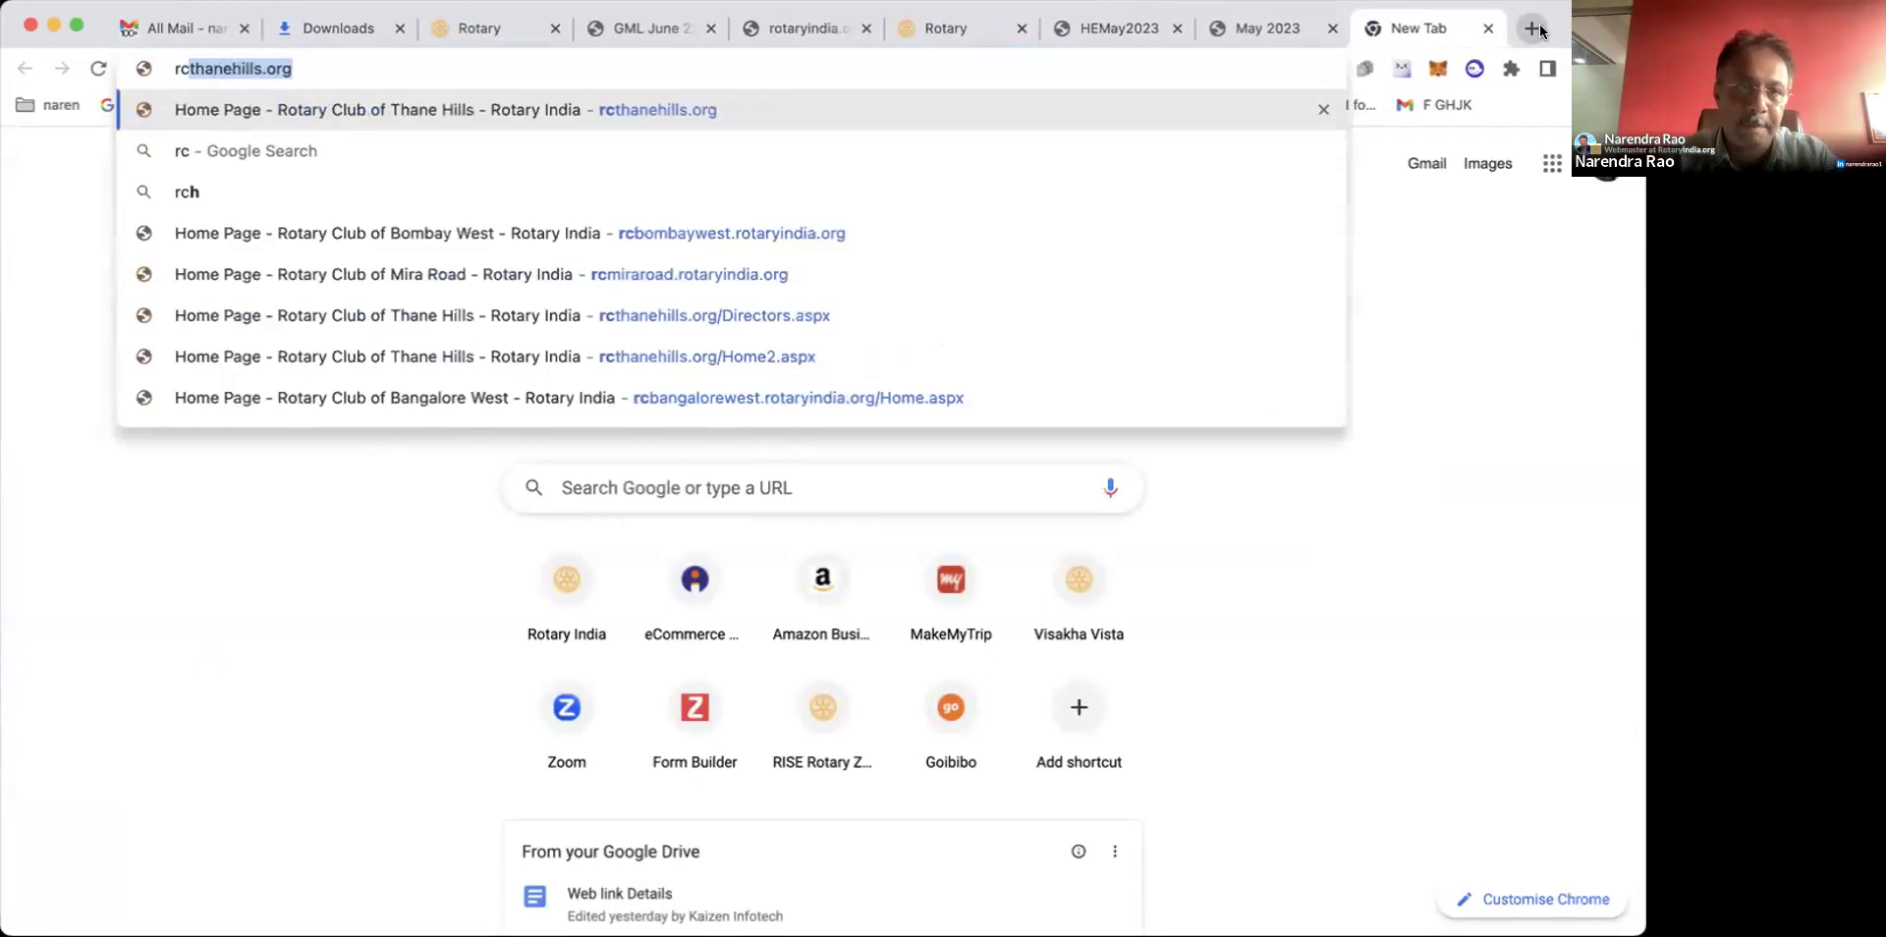
key(Return)
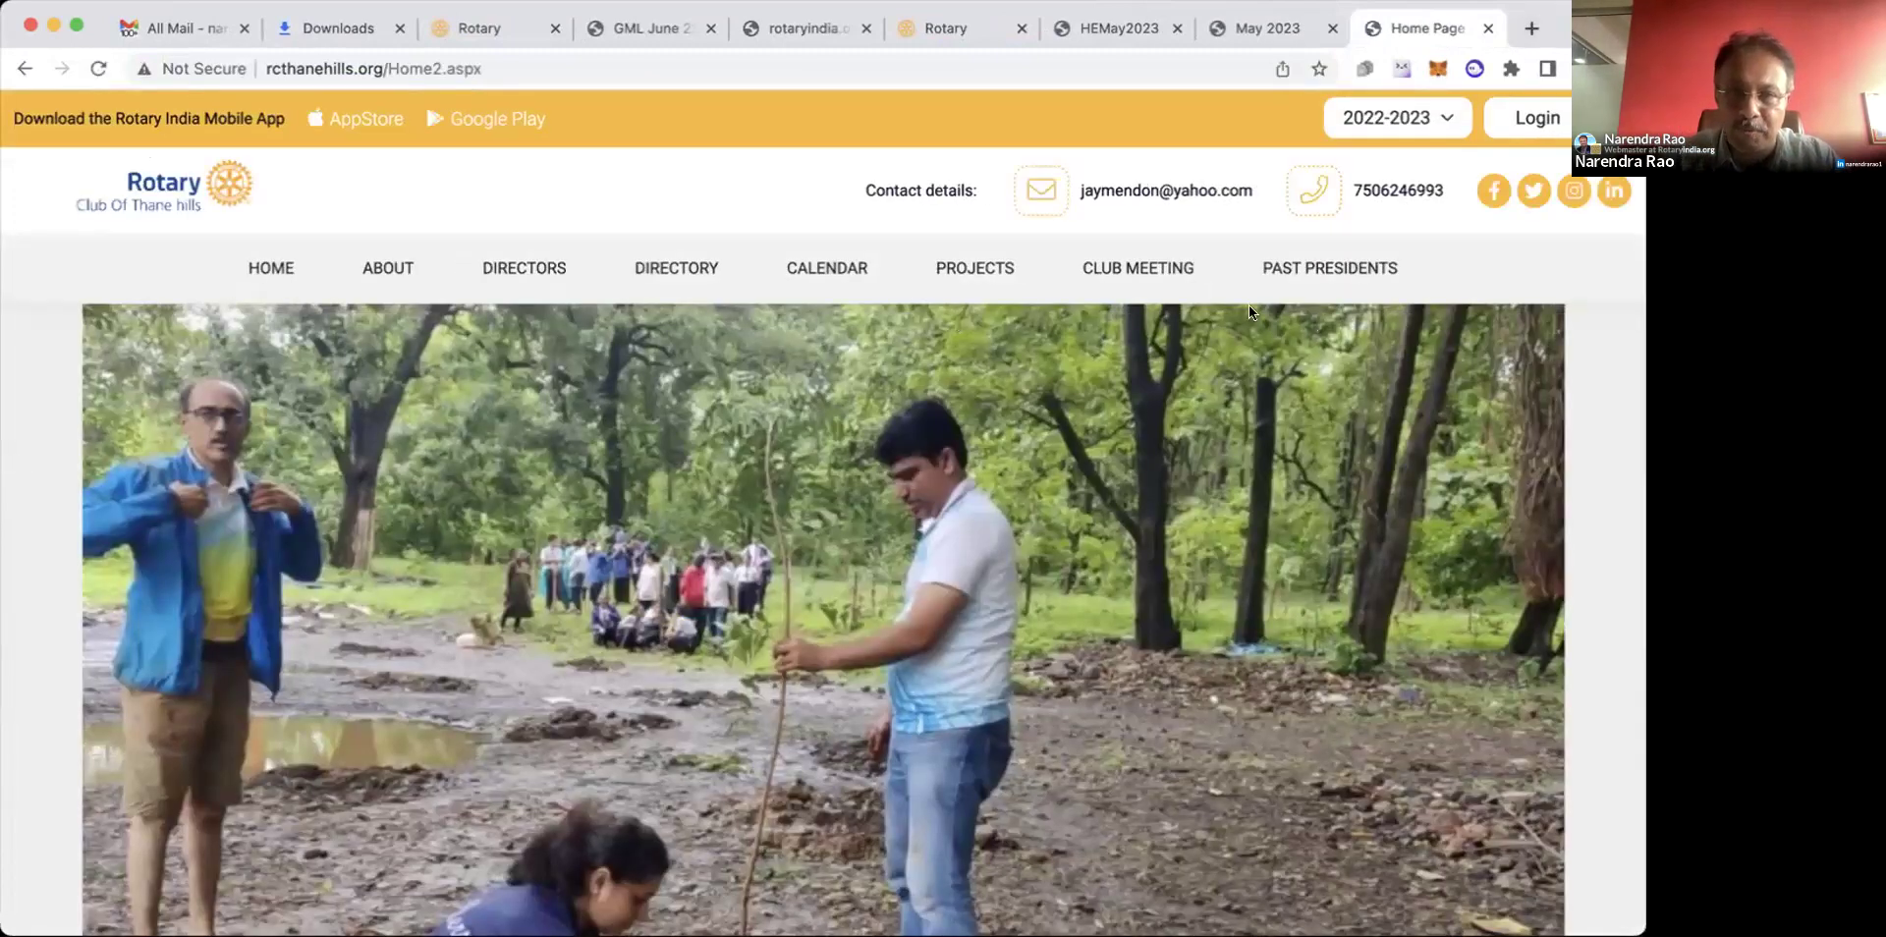
scroll(1047, 598, down, 2)
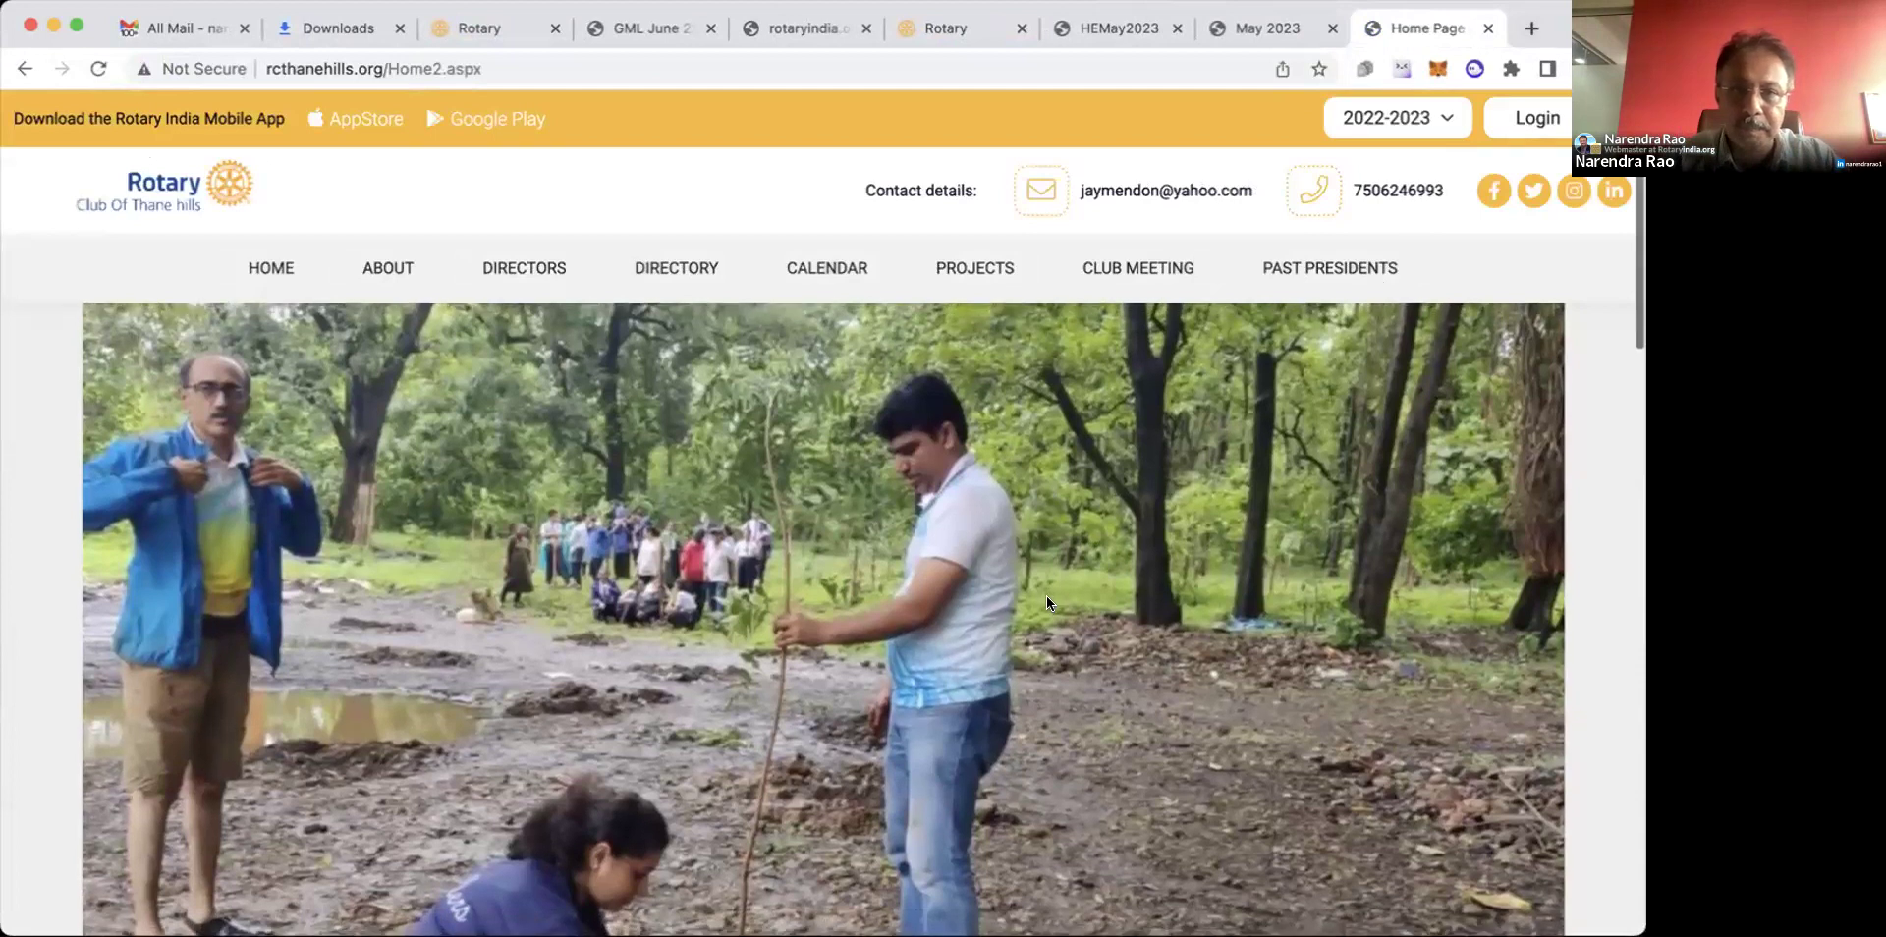
scroll(1047, 595, down, 6)
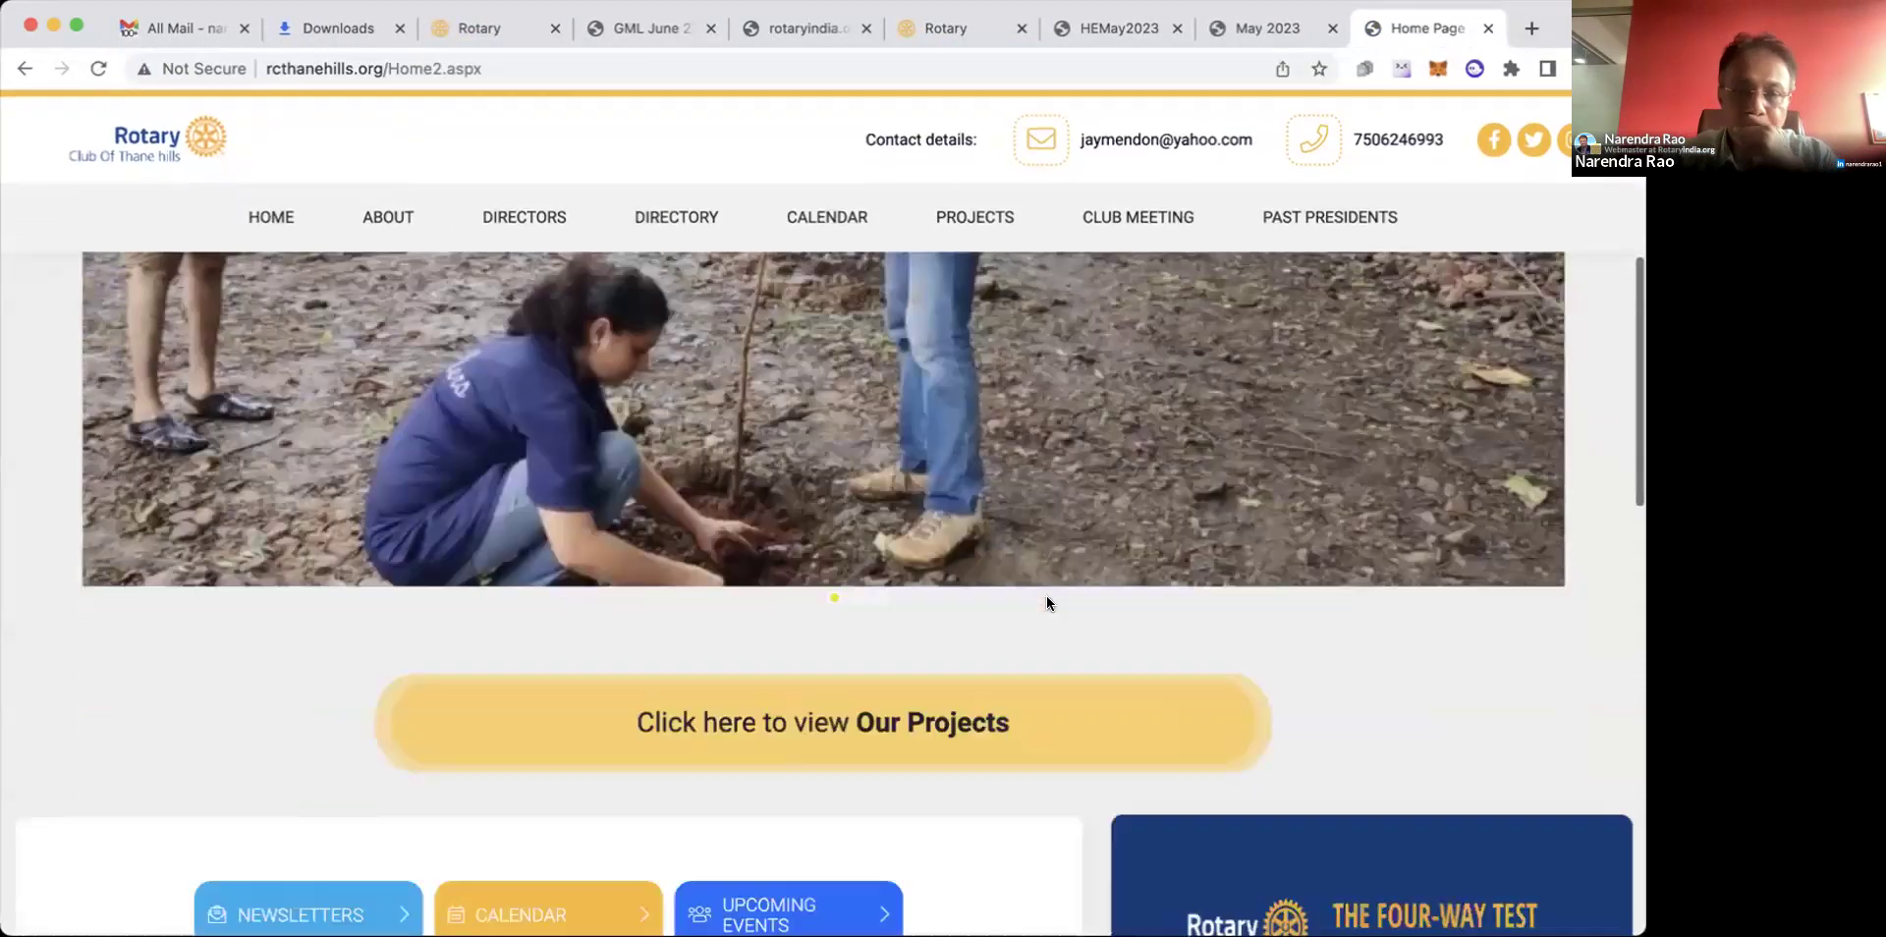
scroll(1046, 598, down, 3)
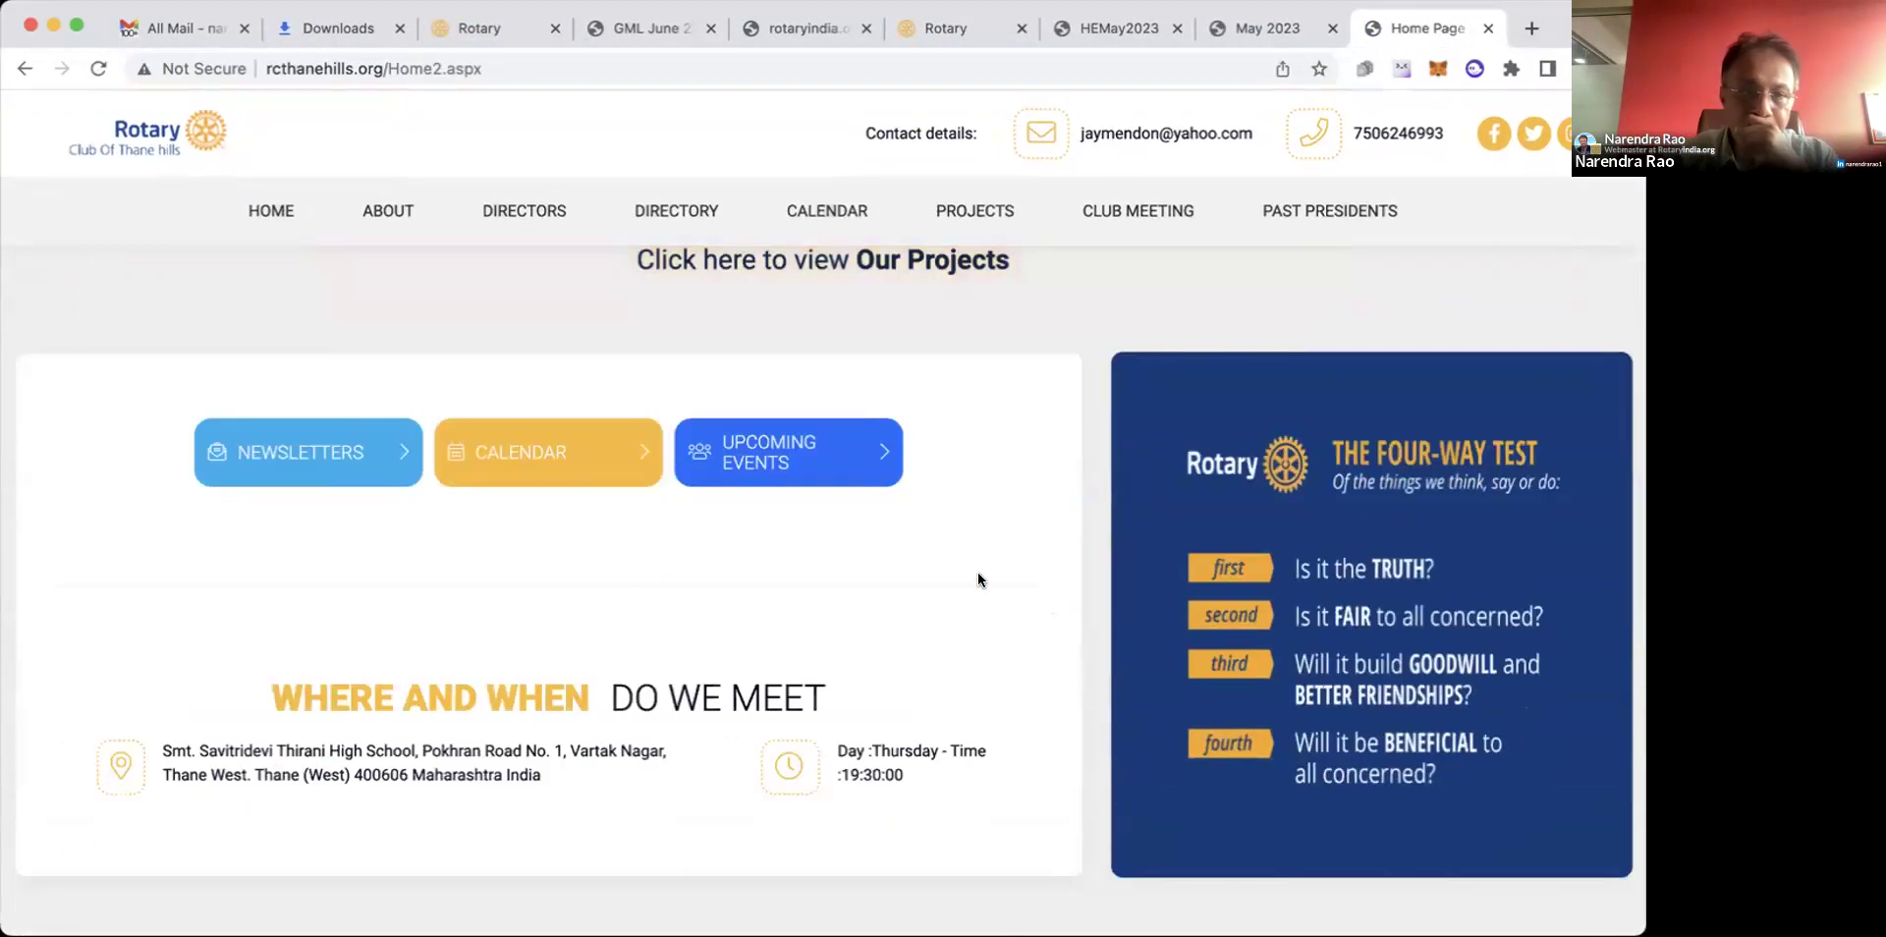
click(335, 455)
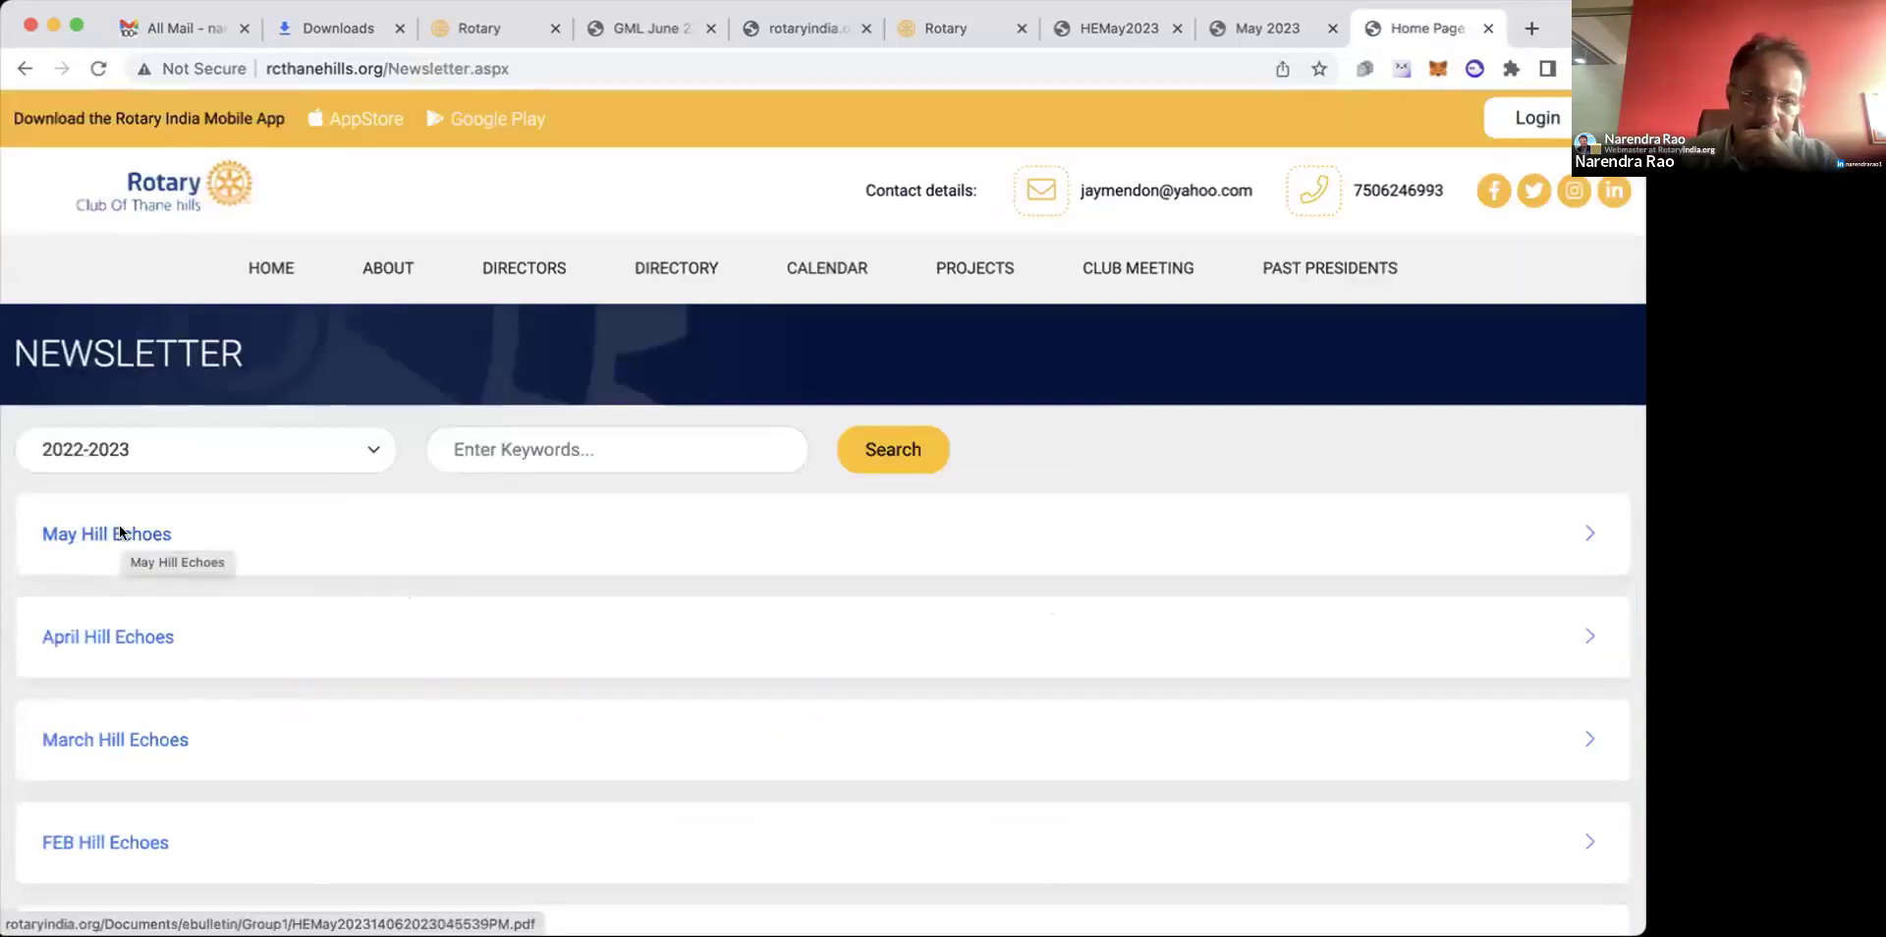
Look through the Thane Hills club's 2022-2023 newsletters, and switch the list to the year 2021-2022.
scroll(186, 796, down, 4)
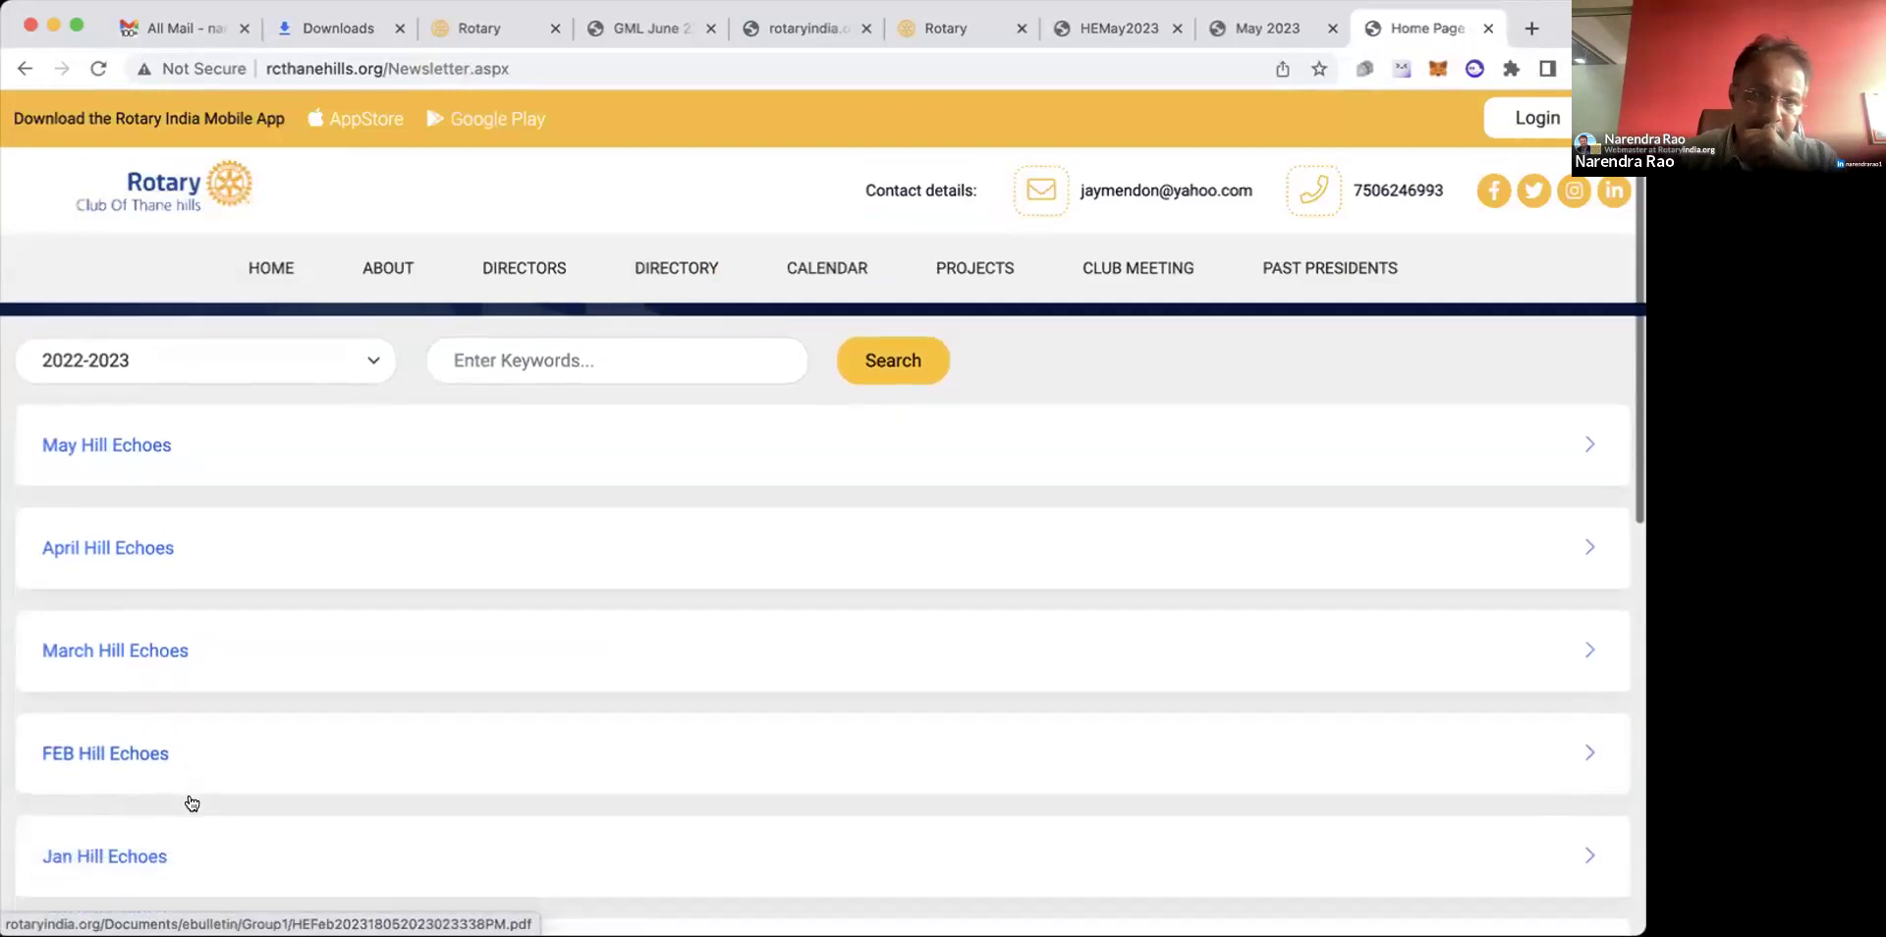
scroll(192, 802, down, 4)
scroll(291, 602, up, 4)
scroll(292, 601, up, 4)
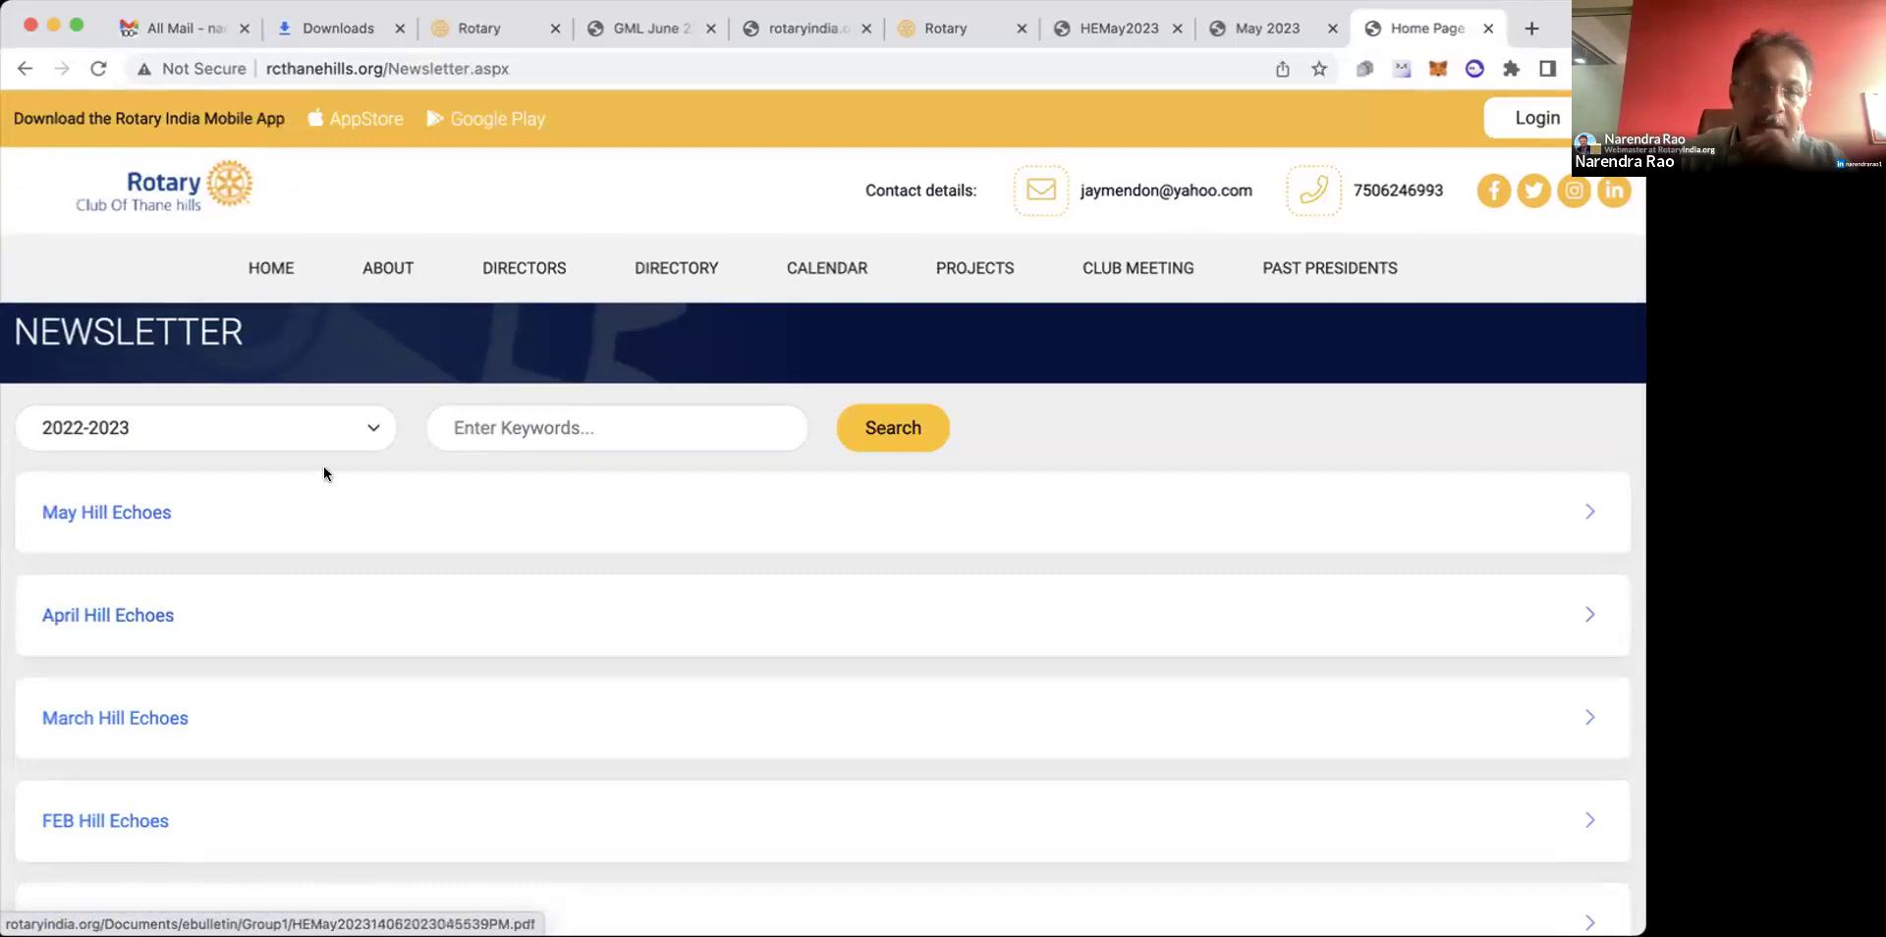
click(361, 427)
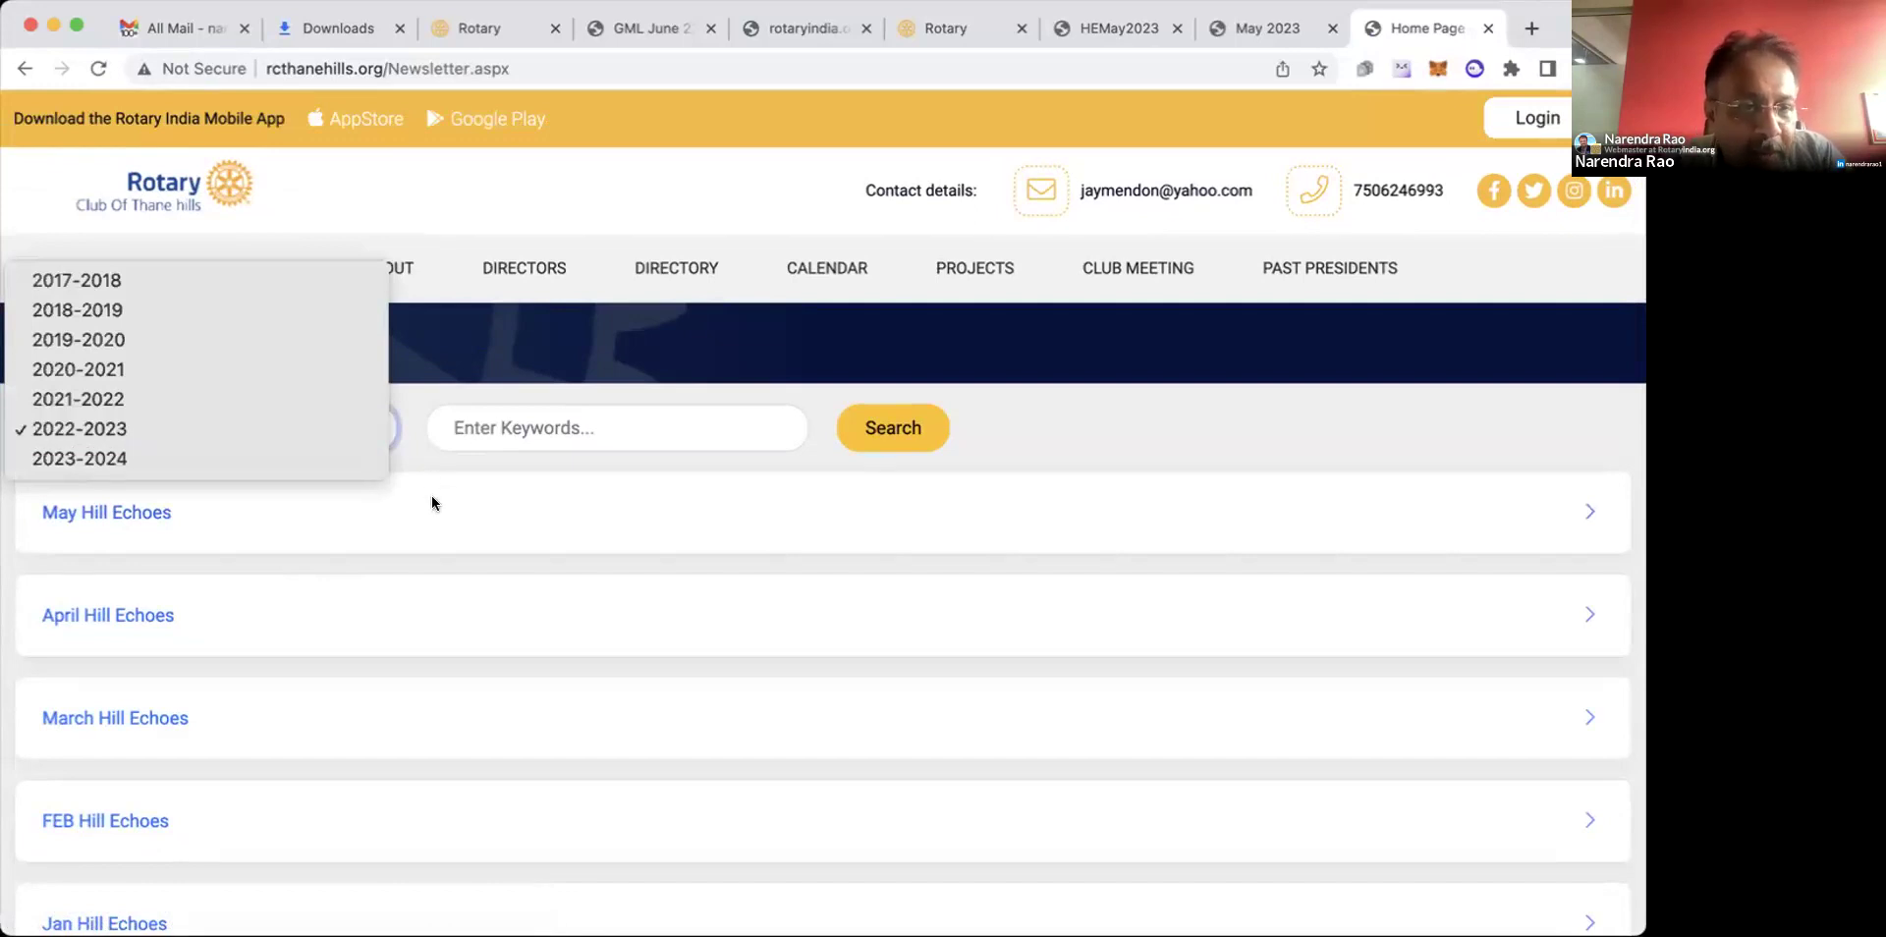
click(244, 398)
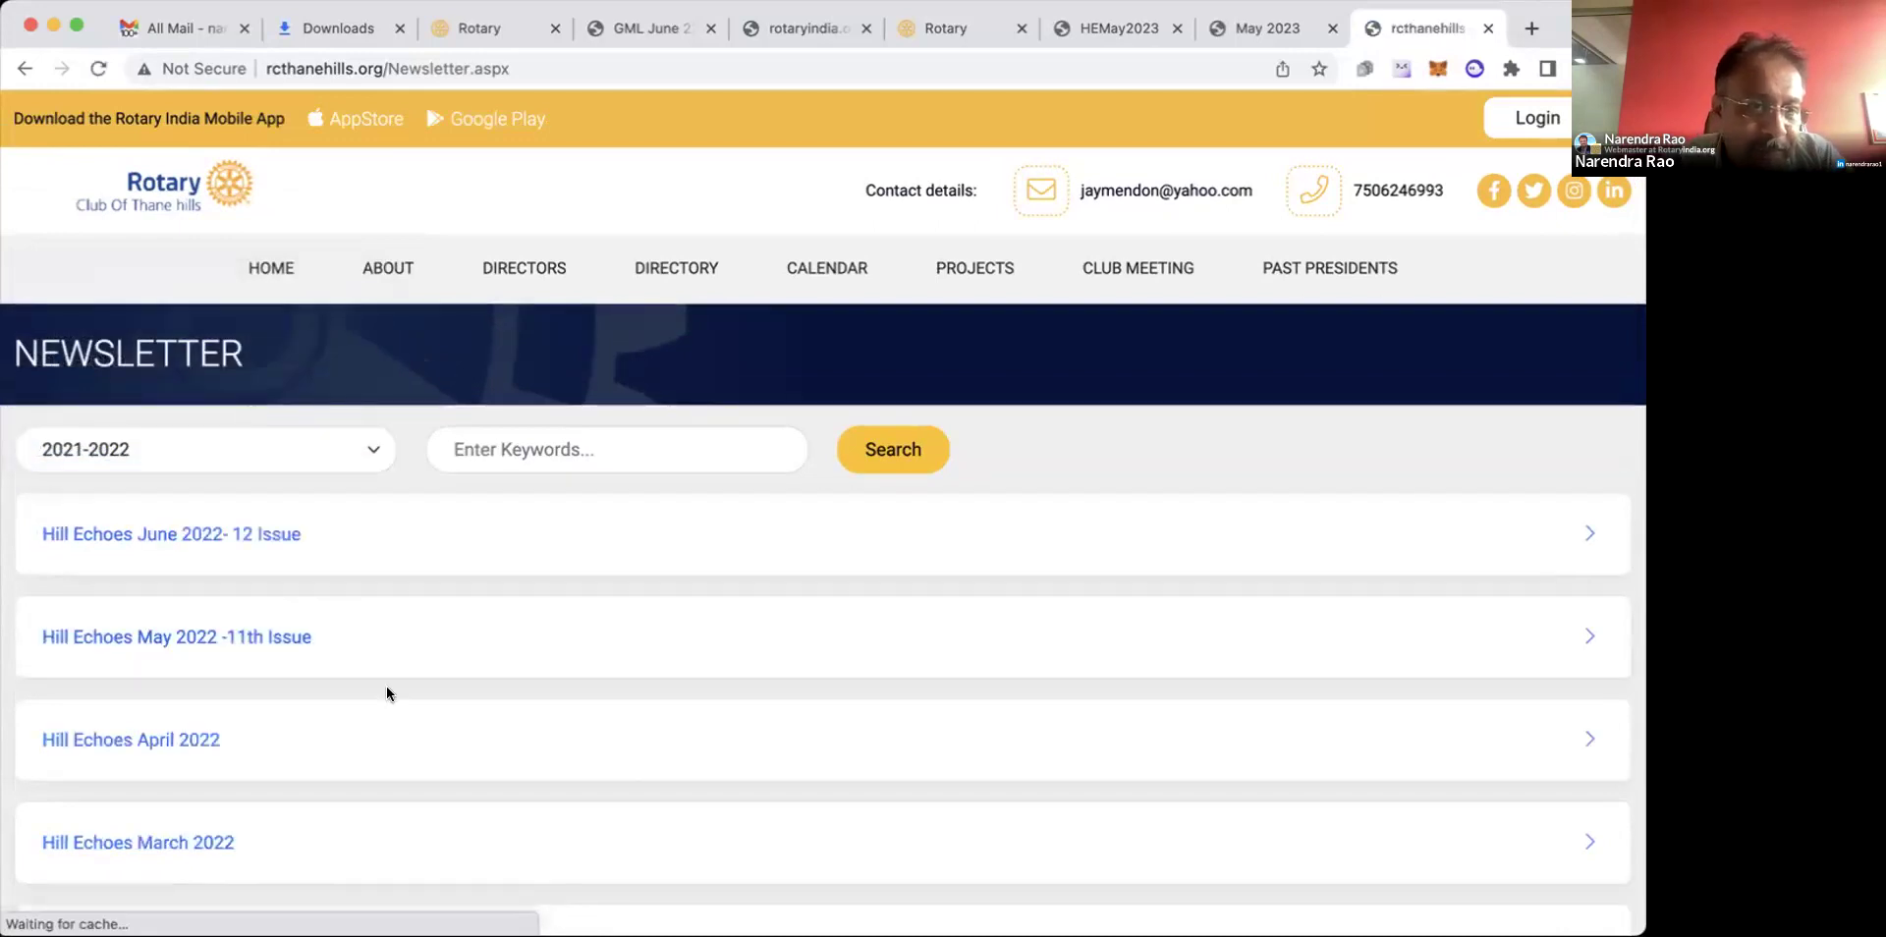
Open the Hill Echoes June 2022- 12 Issue newsletter and skim its cover and the start of the President's page.
click(193, 534)
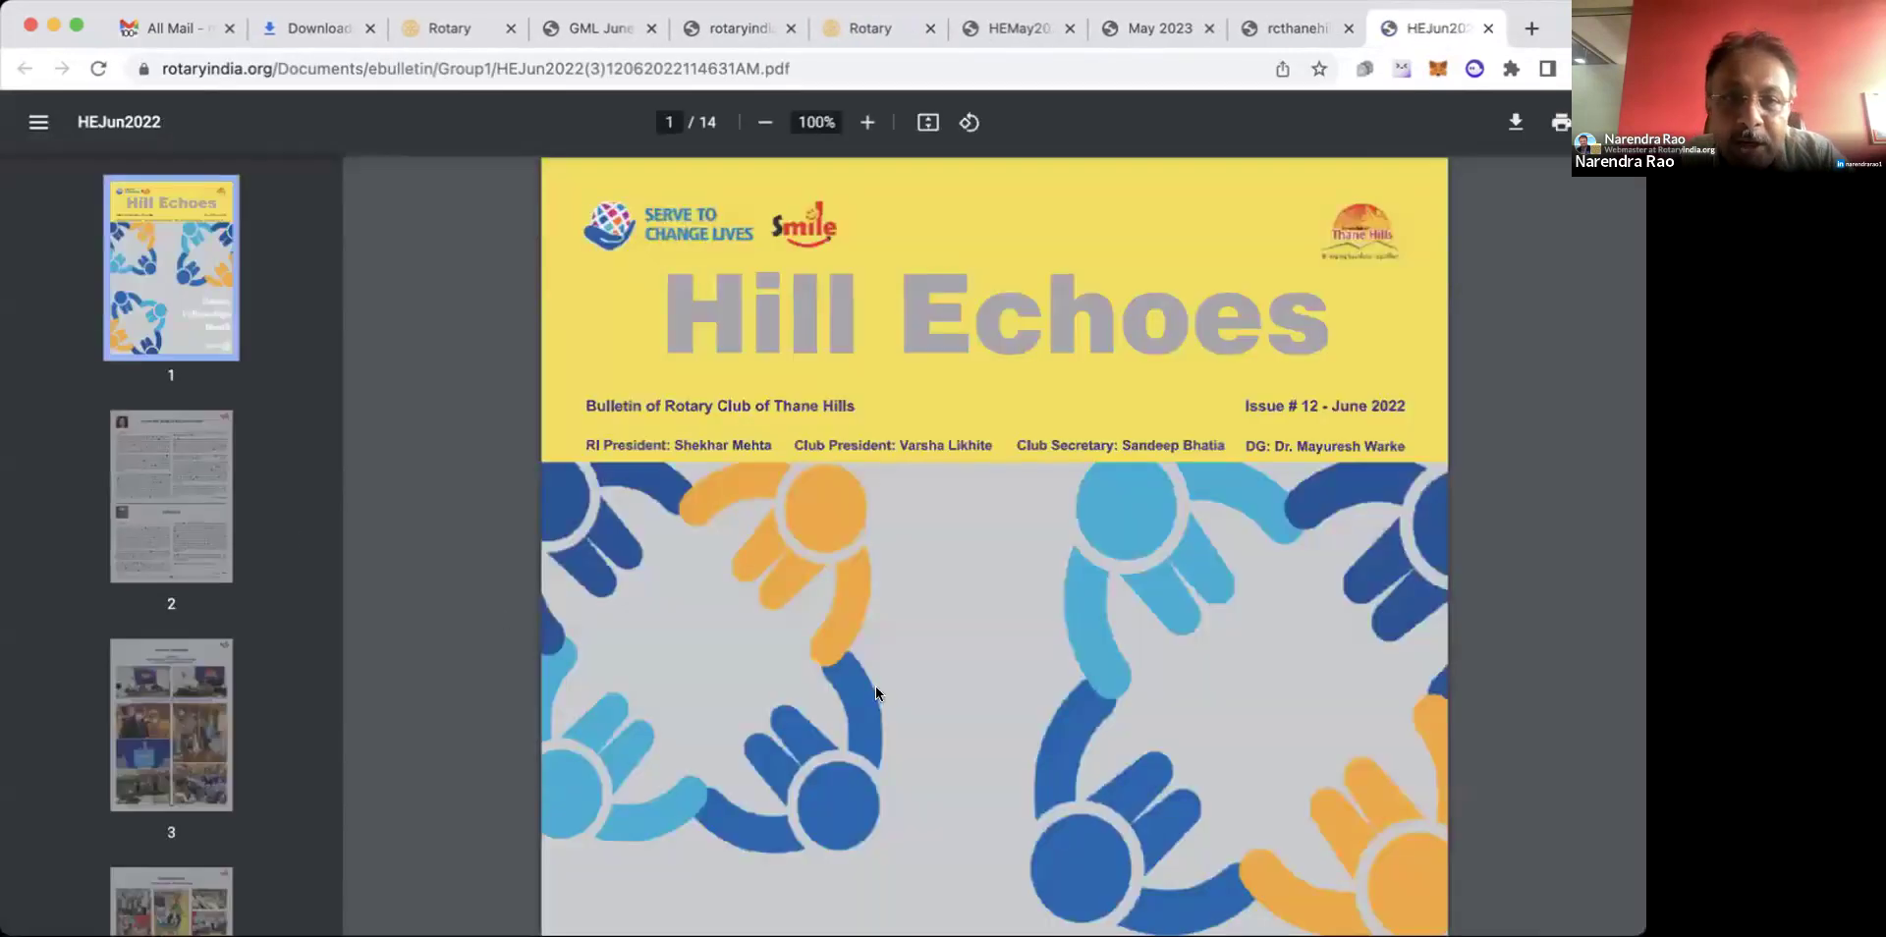
scroll(875, 693, down, 5)
scroll(876, 692, down, 10)
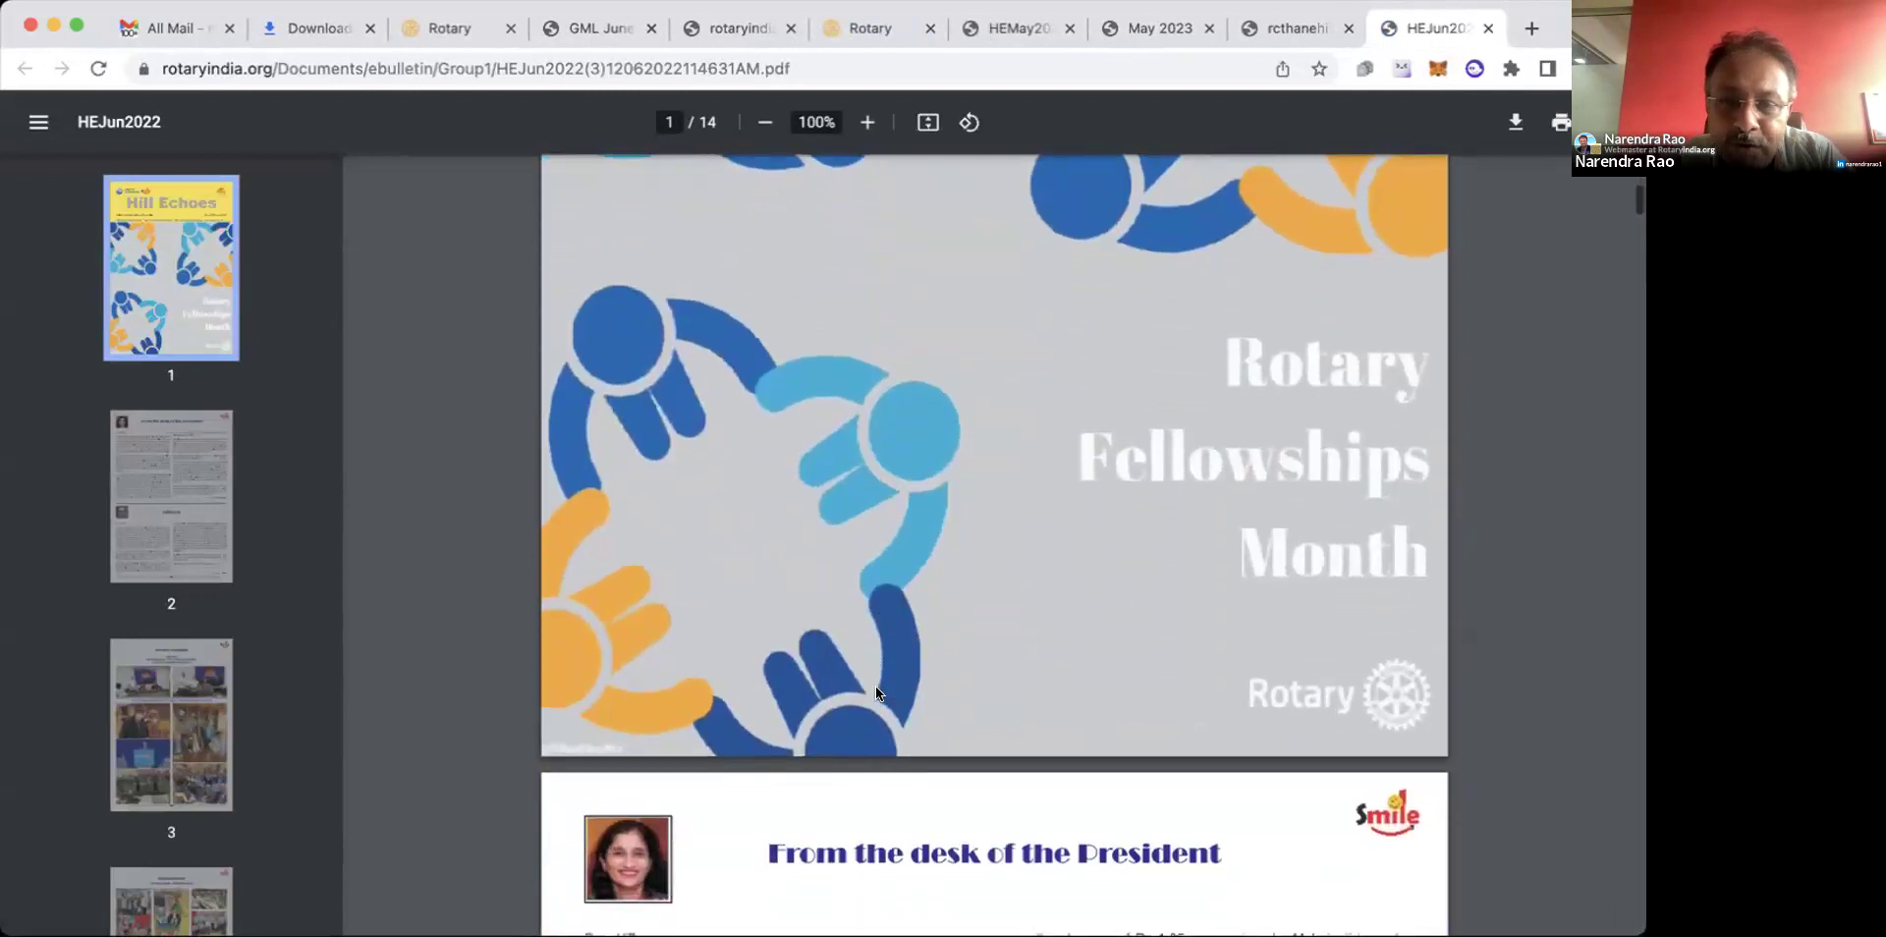
scroll(875, 686, up, 15)
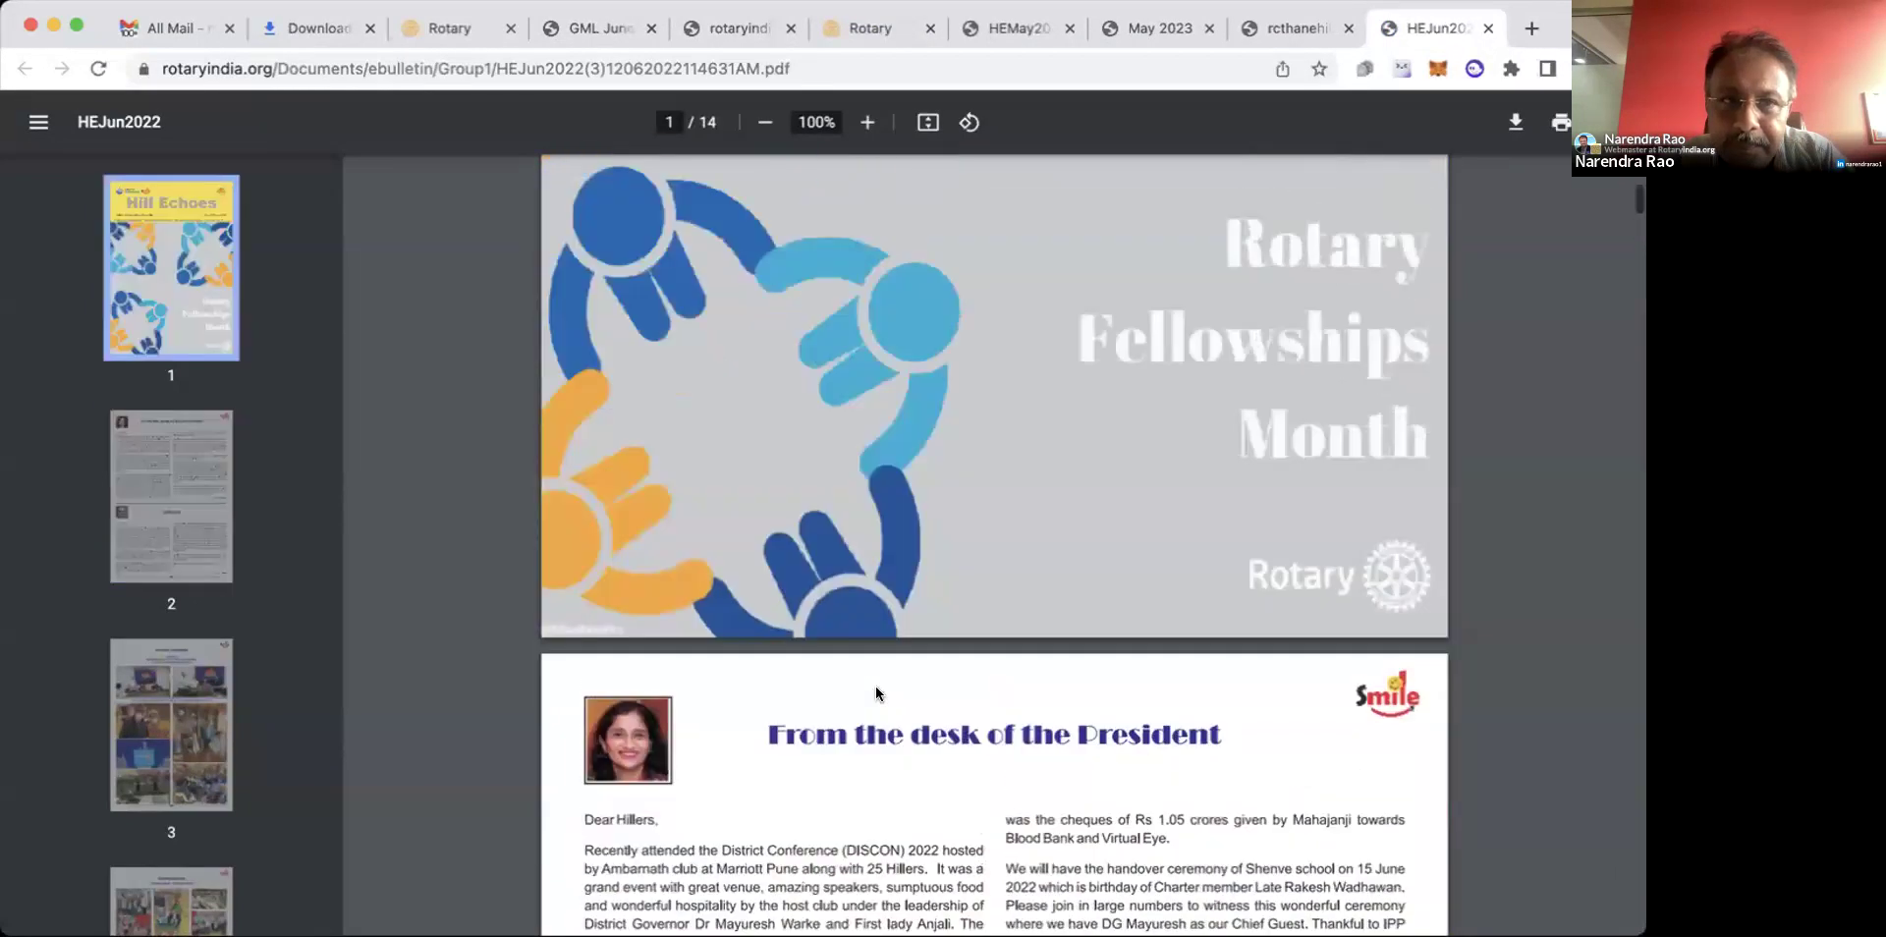
Return to the club's newsletter list, show the year 2020-2021, and open Hill Echoes November 2020 to view its cover.
click(1295, 28)
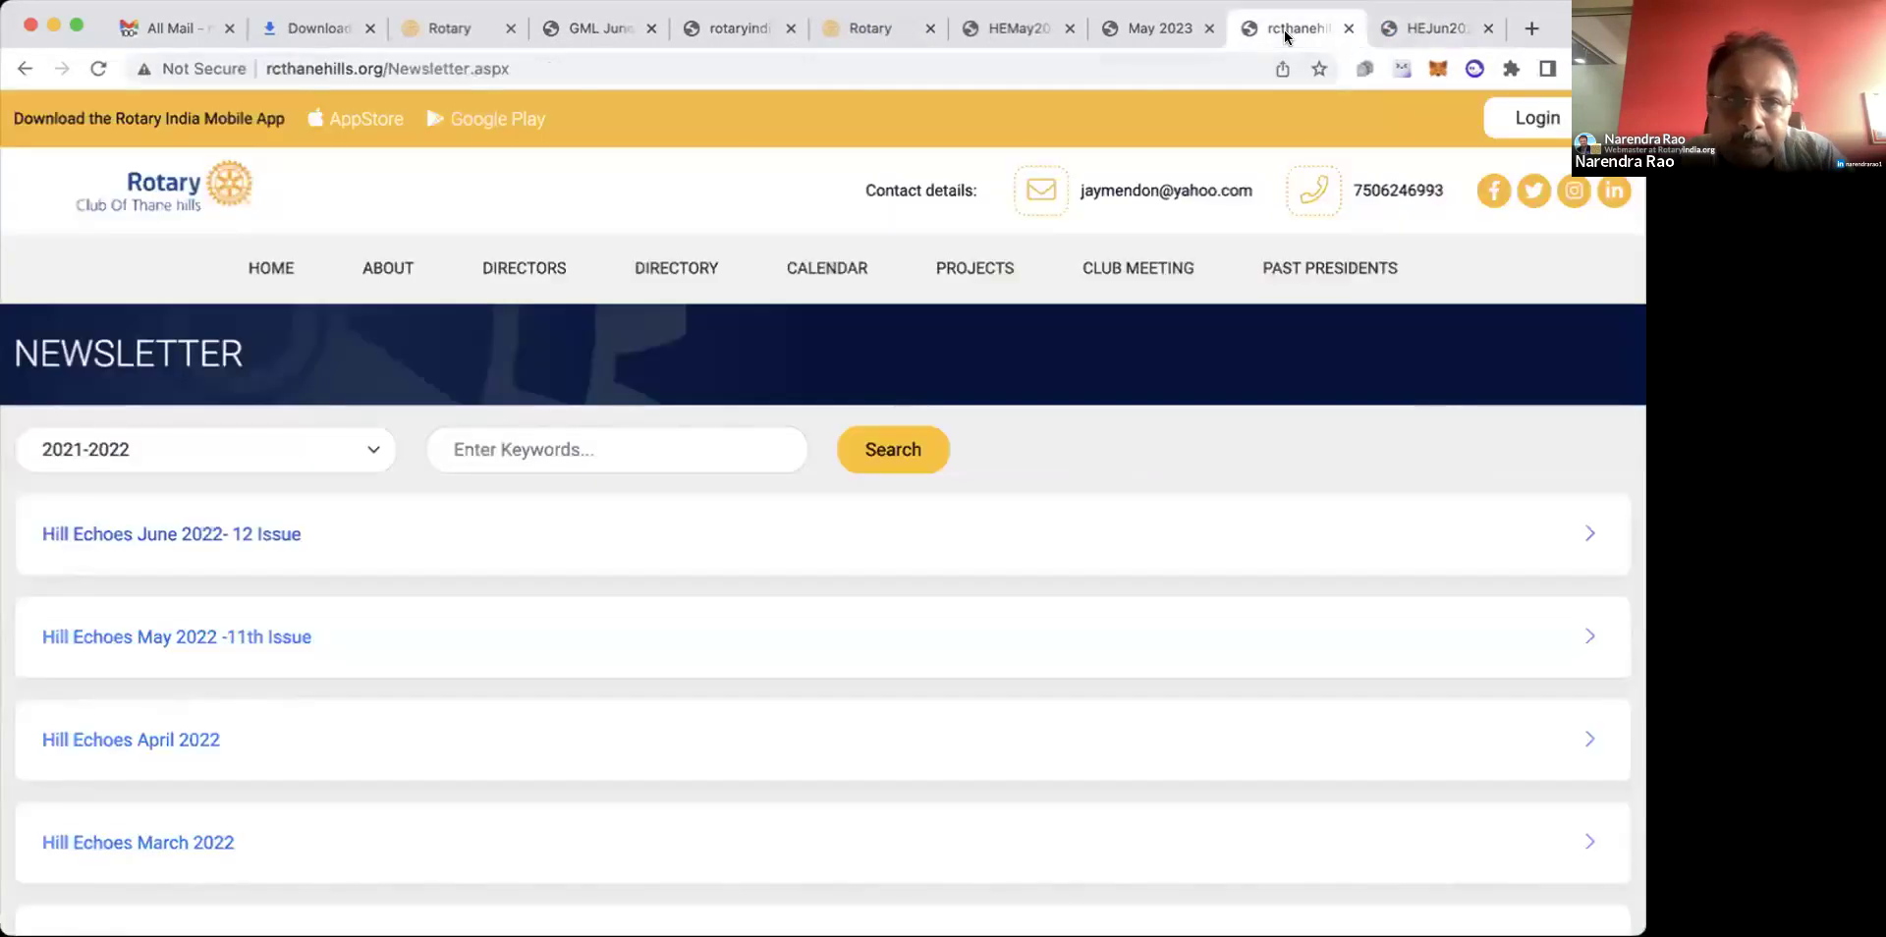
click(334, 465)
click(328, 432)
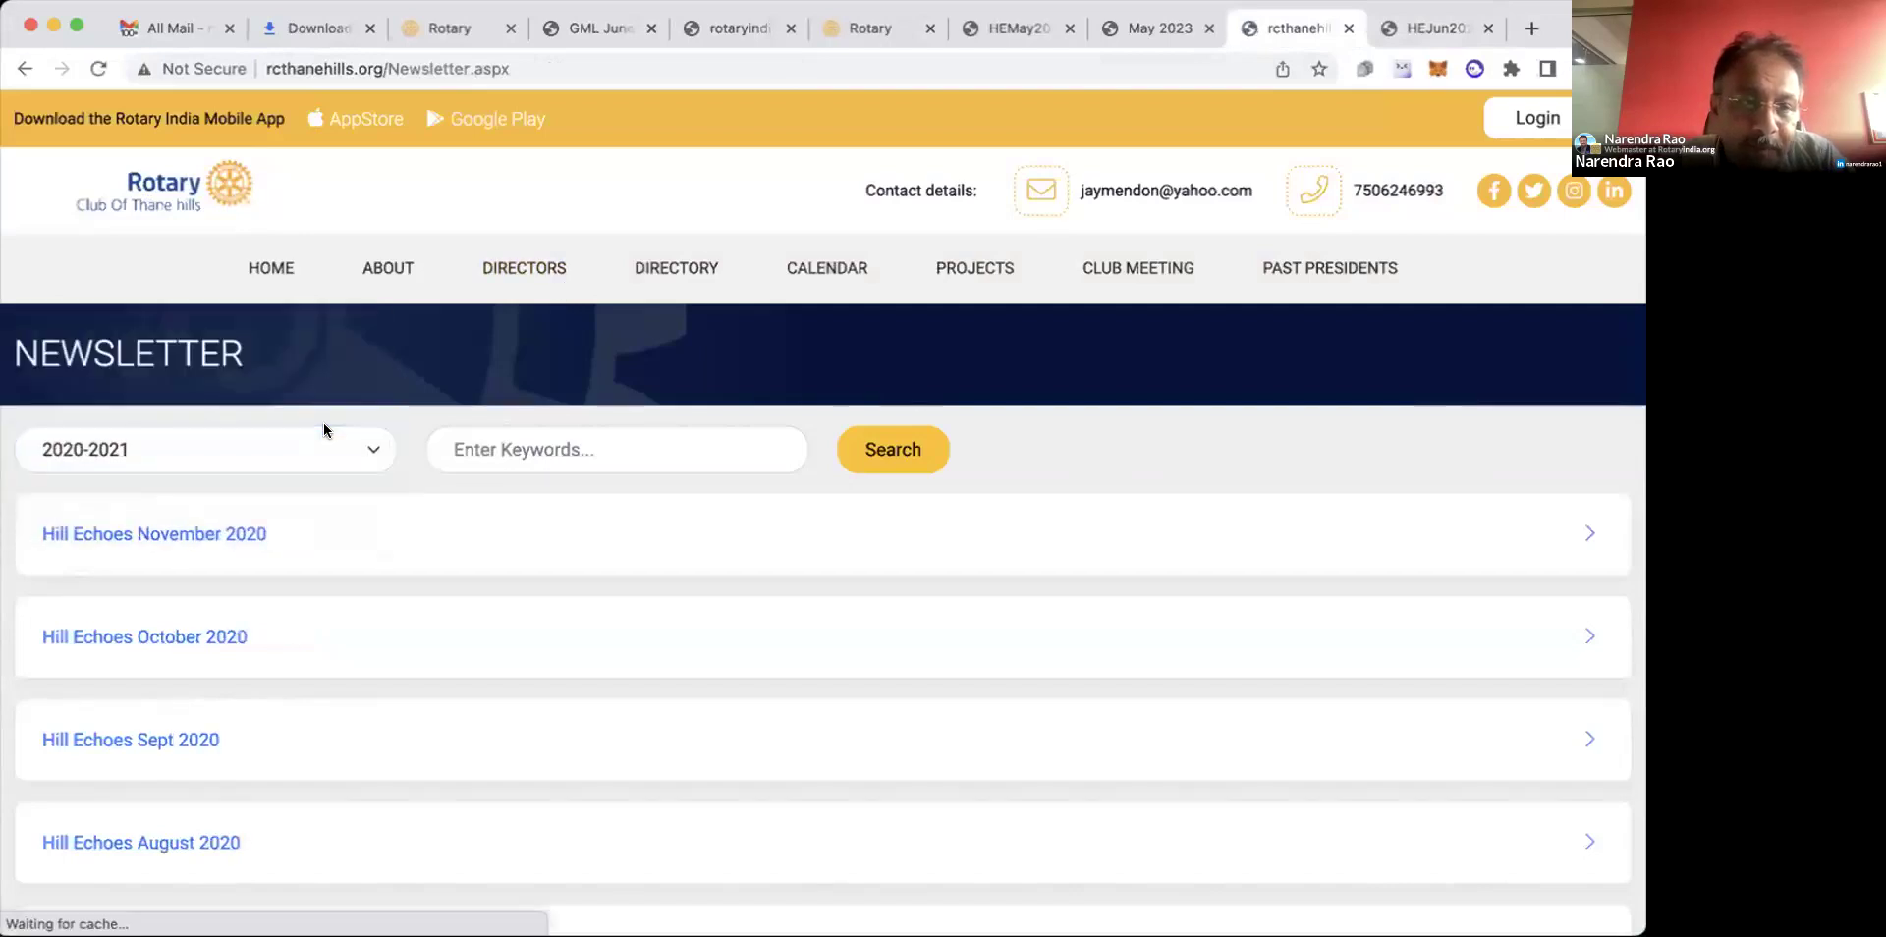
scroll(226, 693, down, 2)
scroll(232, 704, down, 2)
scroll(229, 692, up, 3)
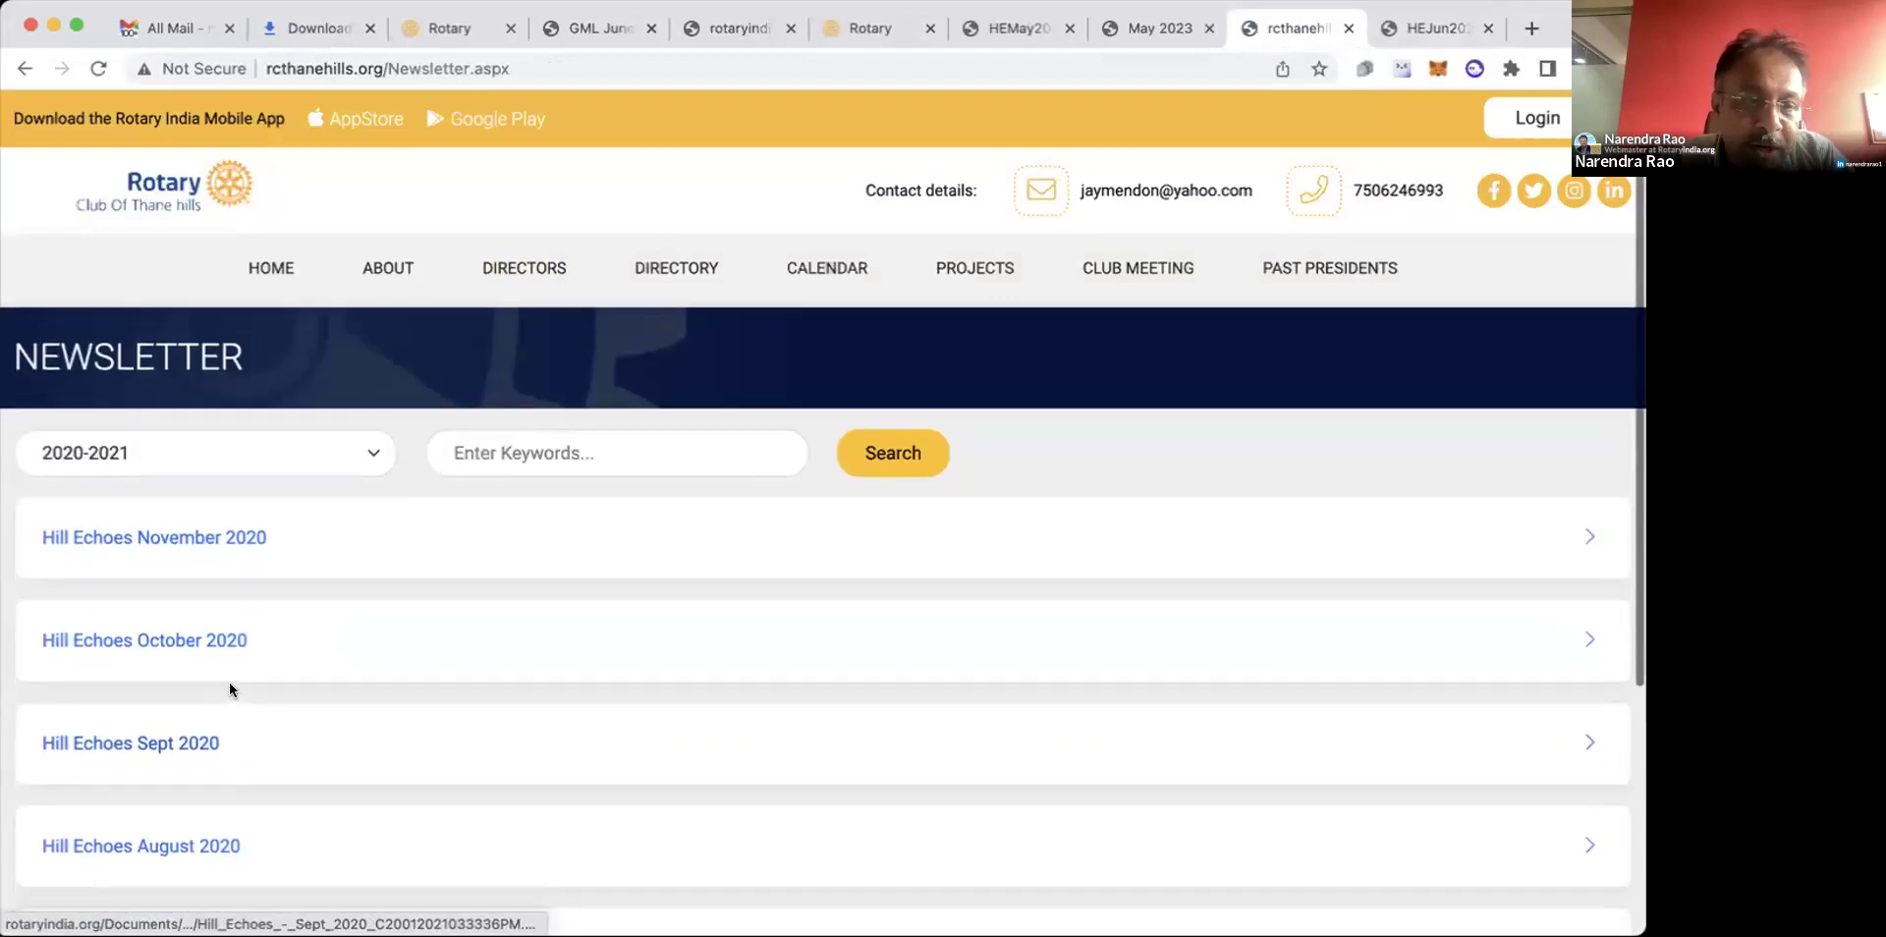
click(185, 532)
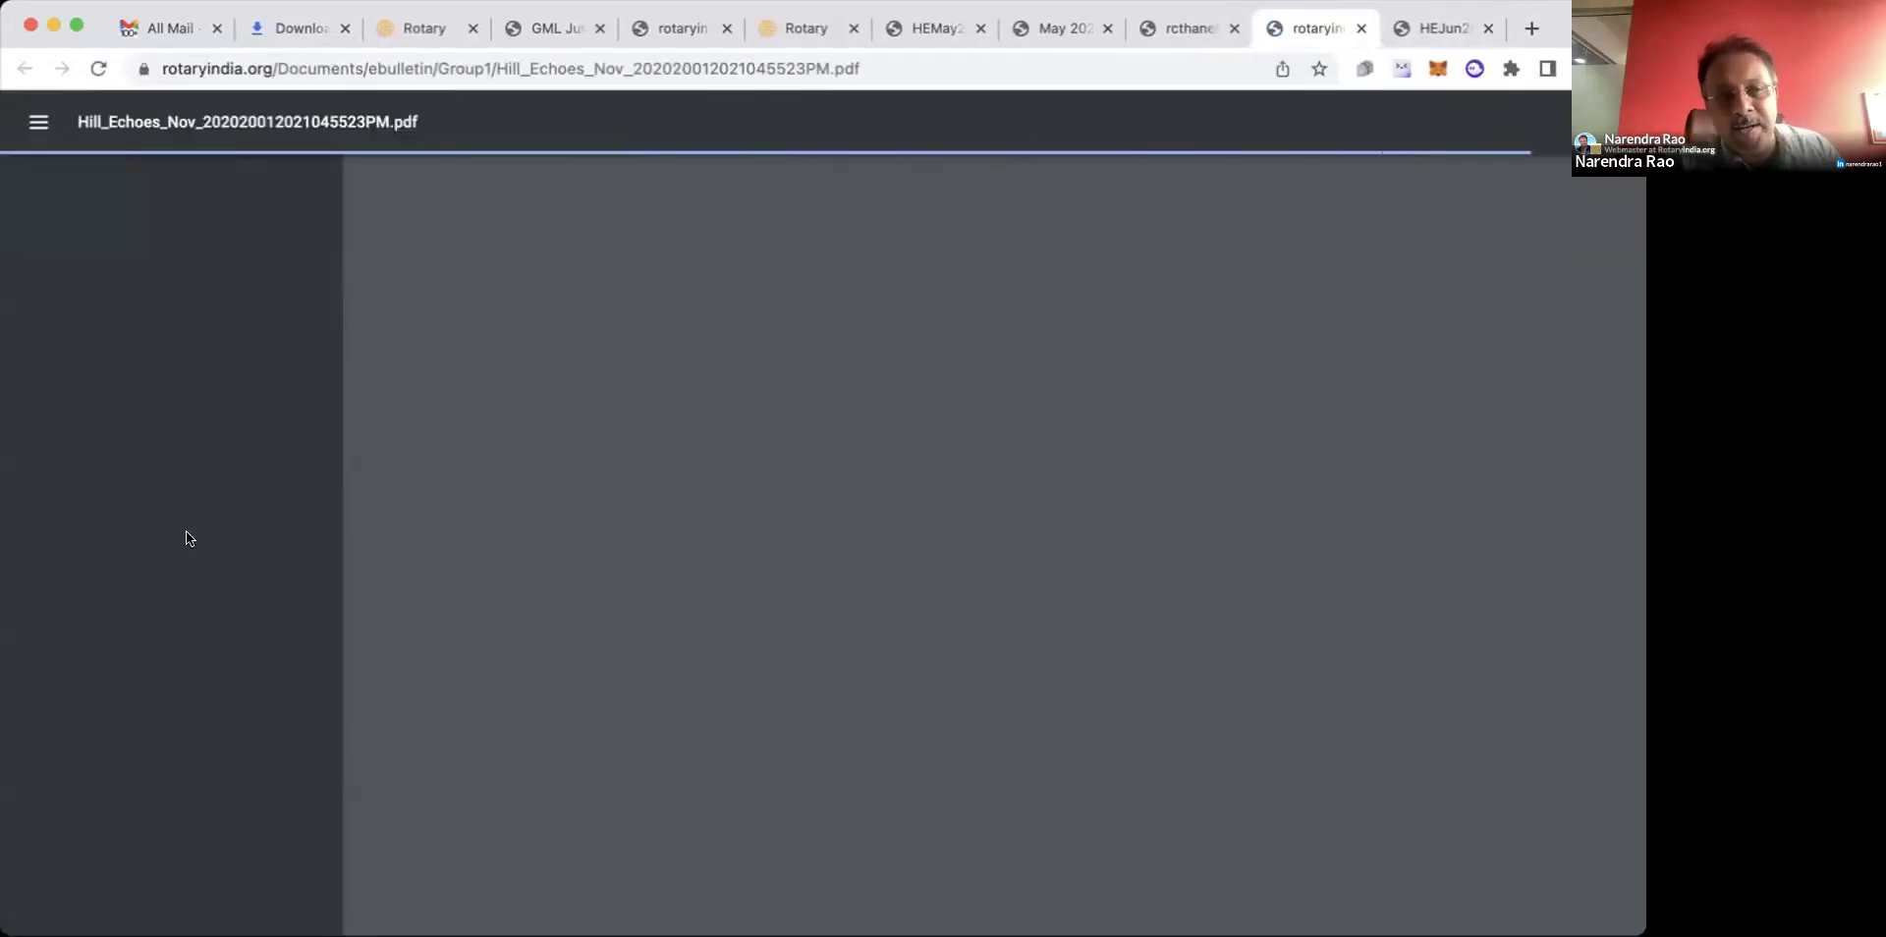
scroll(728, 701, down, 10)
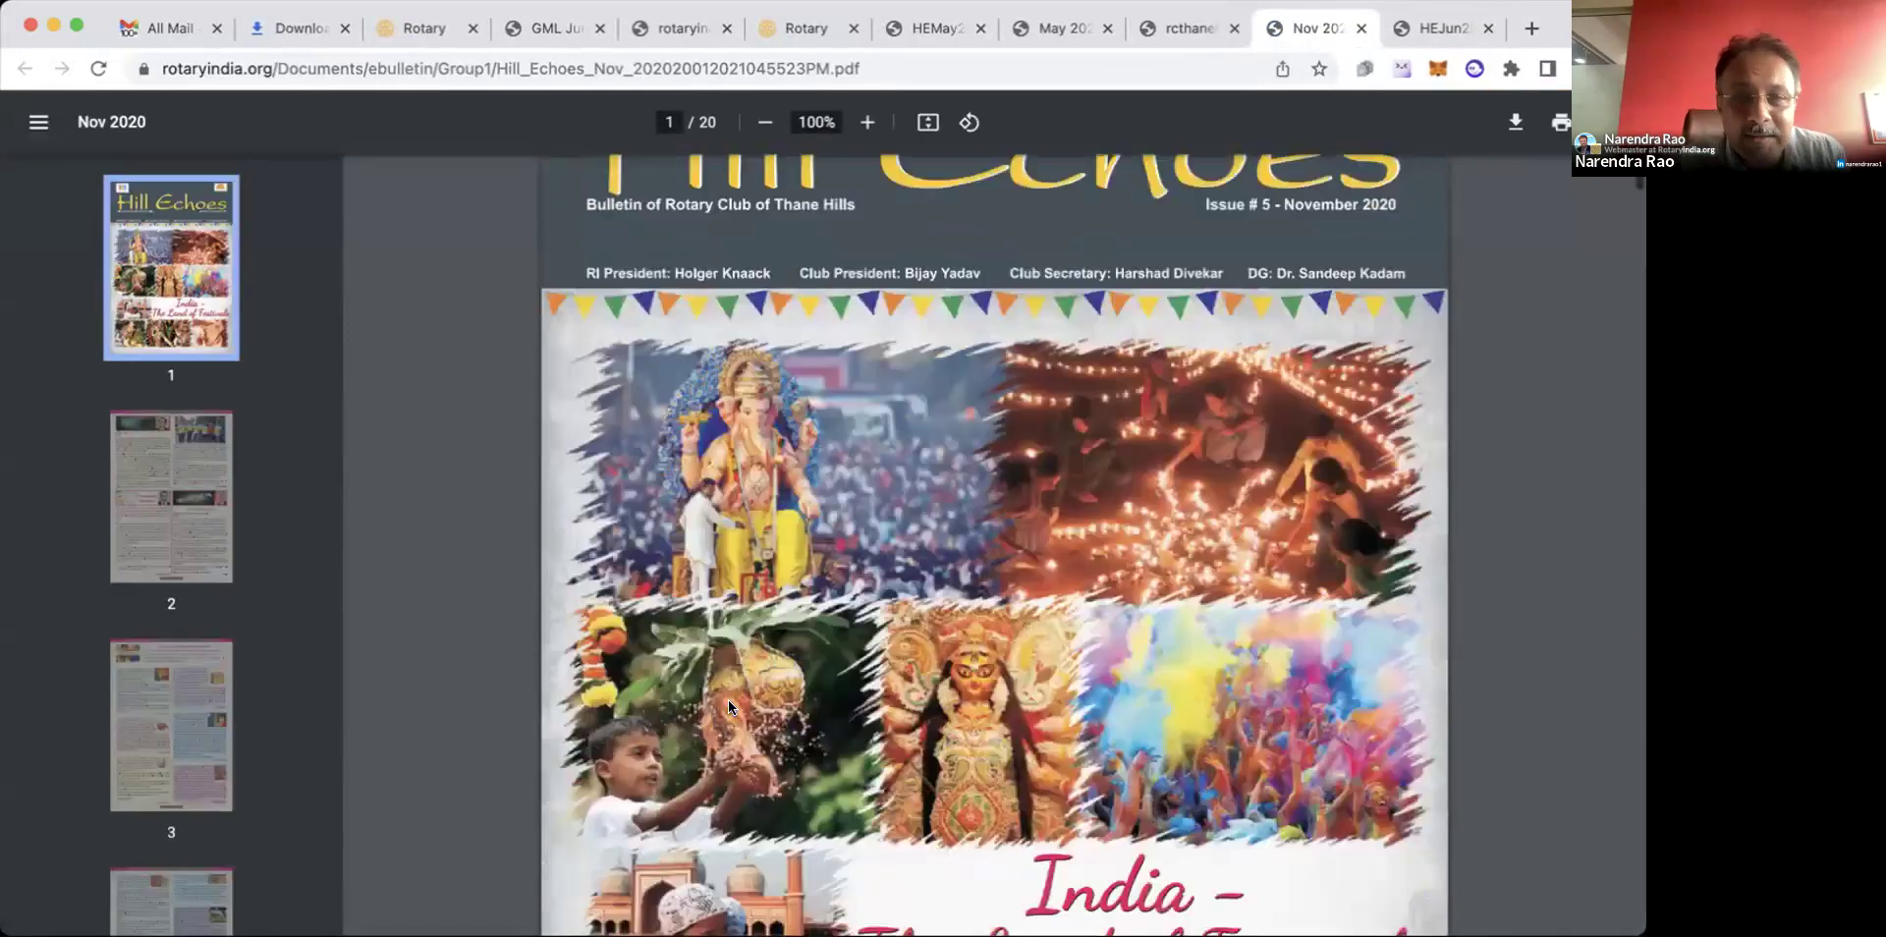